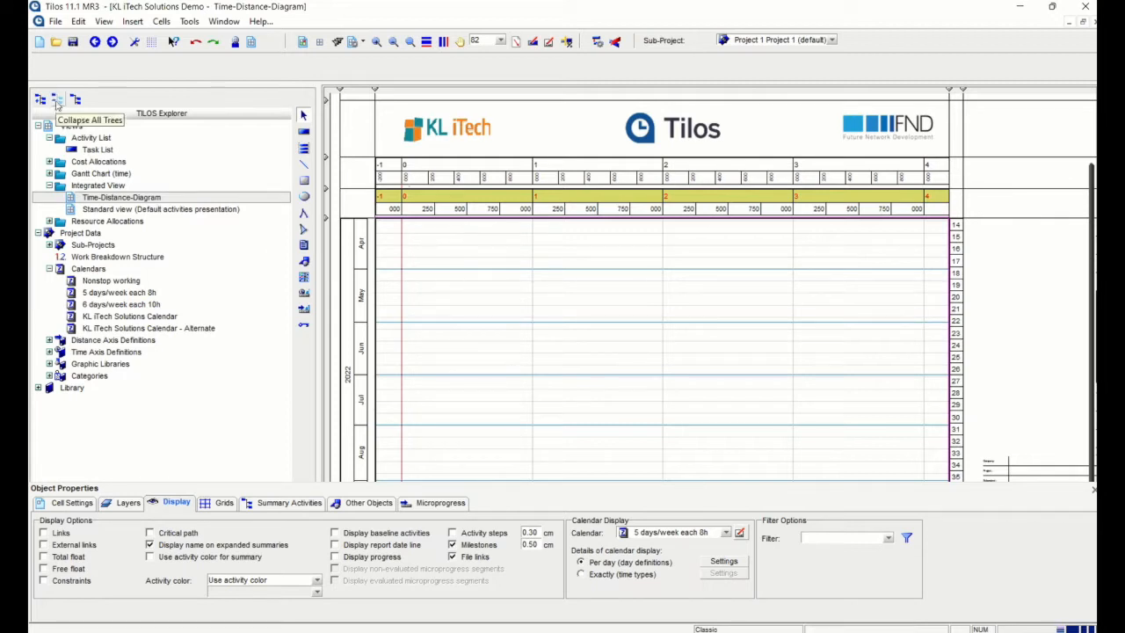
Collapse all TILOS Explorer trees and expand the Library branch
{"action": "left_click", "coordinate": [57, 100]}
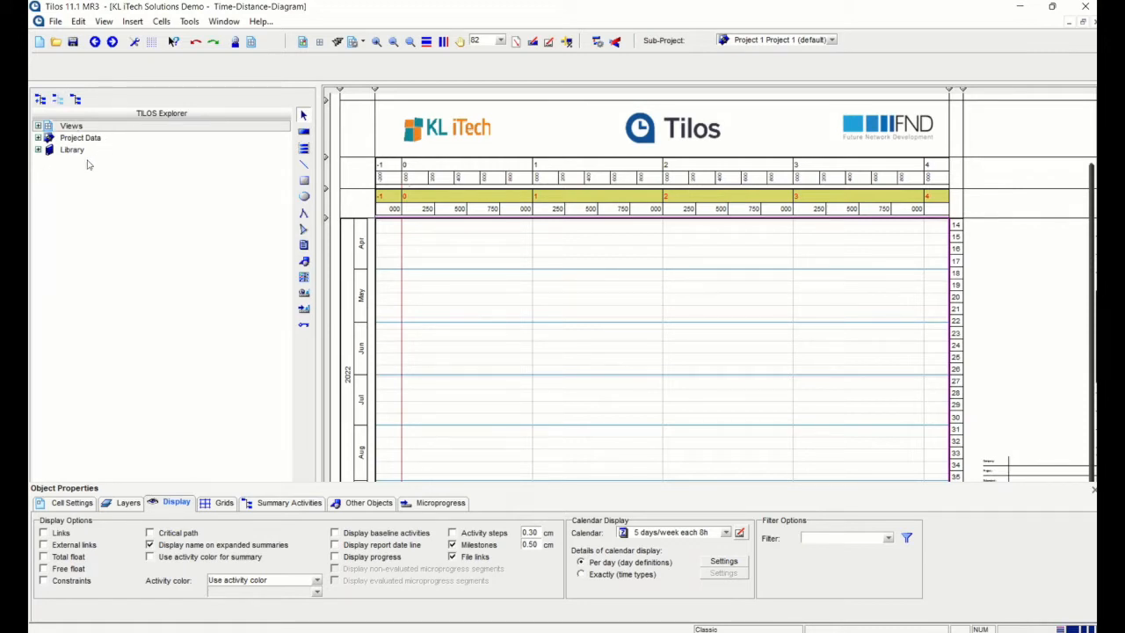
{"action": "left_click", "coordinate": [38, 153]}
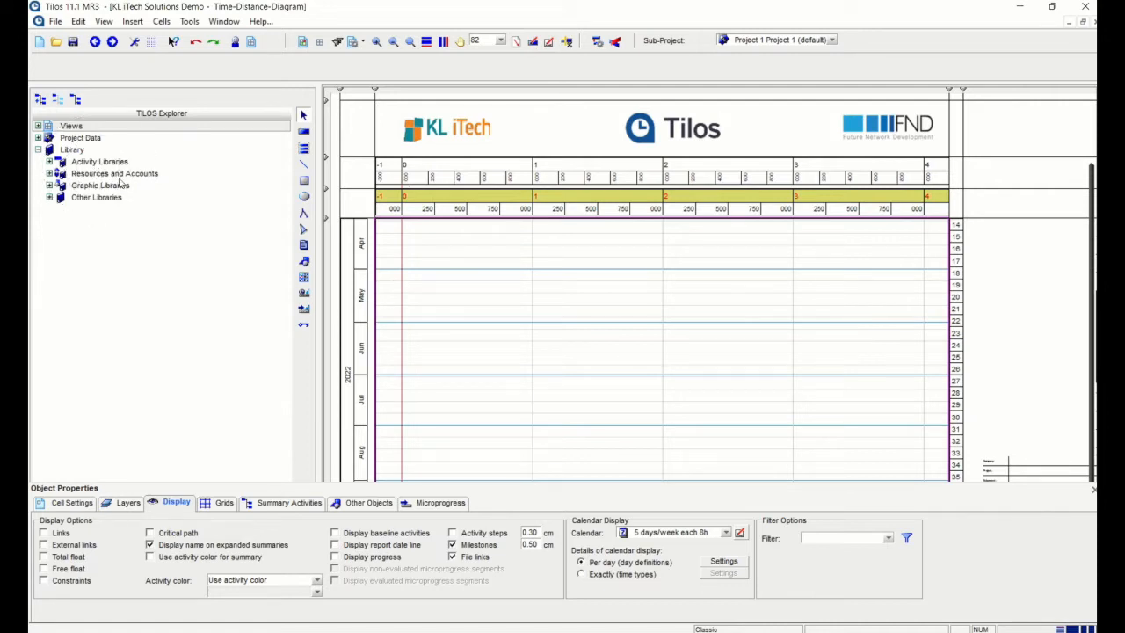
Expand Activity Libraries and Activity Templates, and browse the General category's templates
{"action": "left_click", "coordinate": [50, 163]}
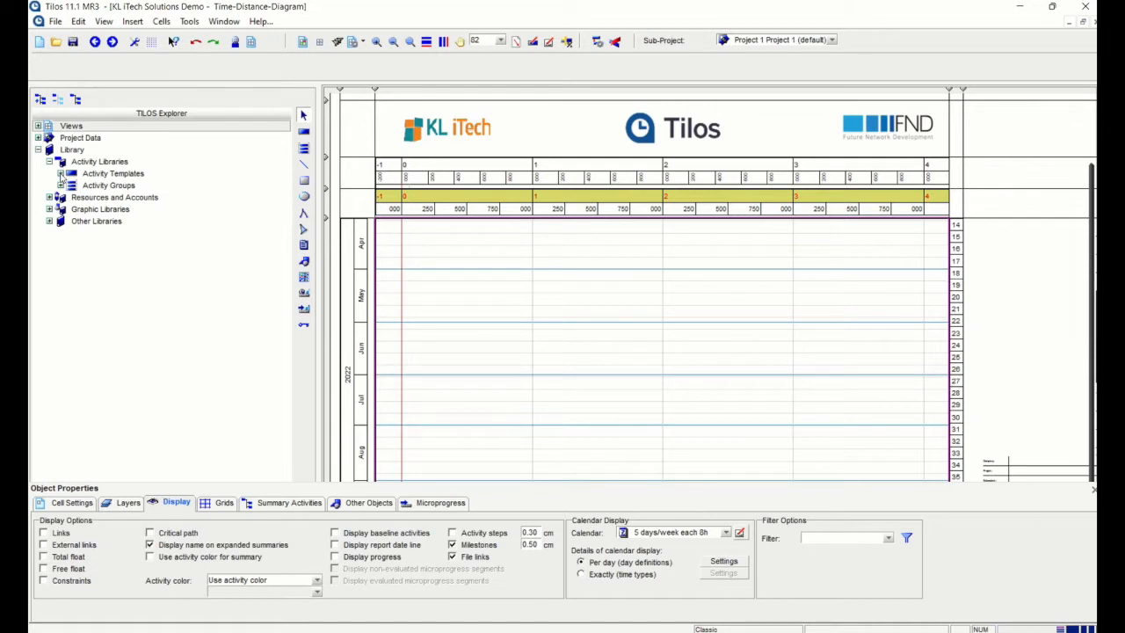
{"action": "left_click", "coordinate": [60, 174]}
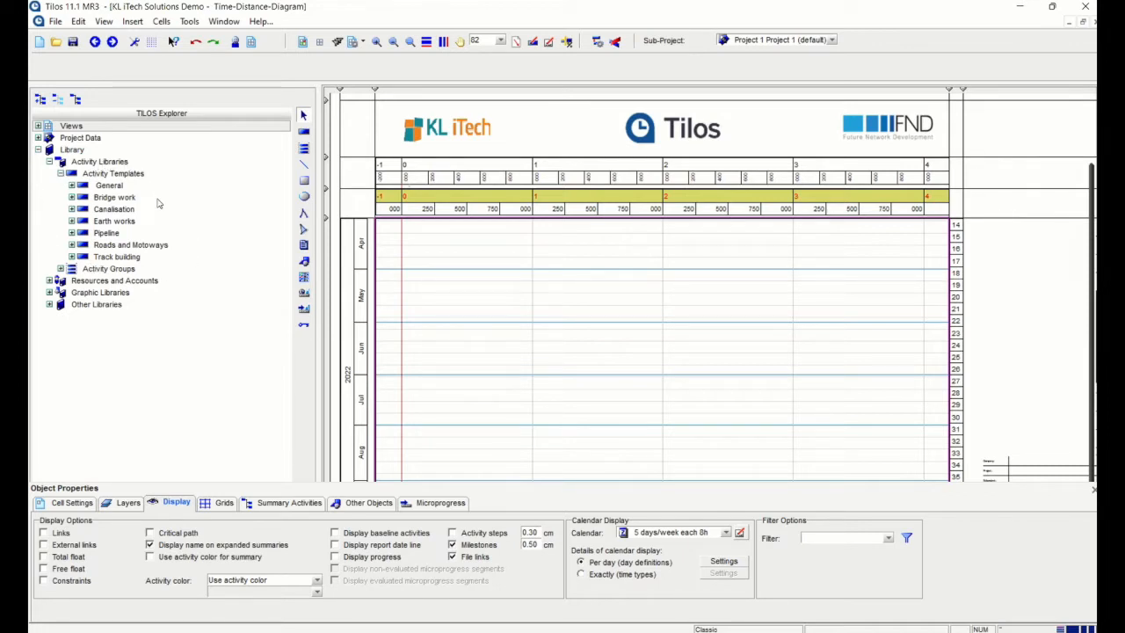
{"action": "left_click", "coordinate": [71, 187]}
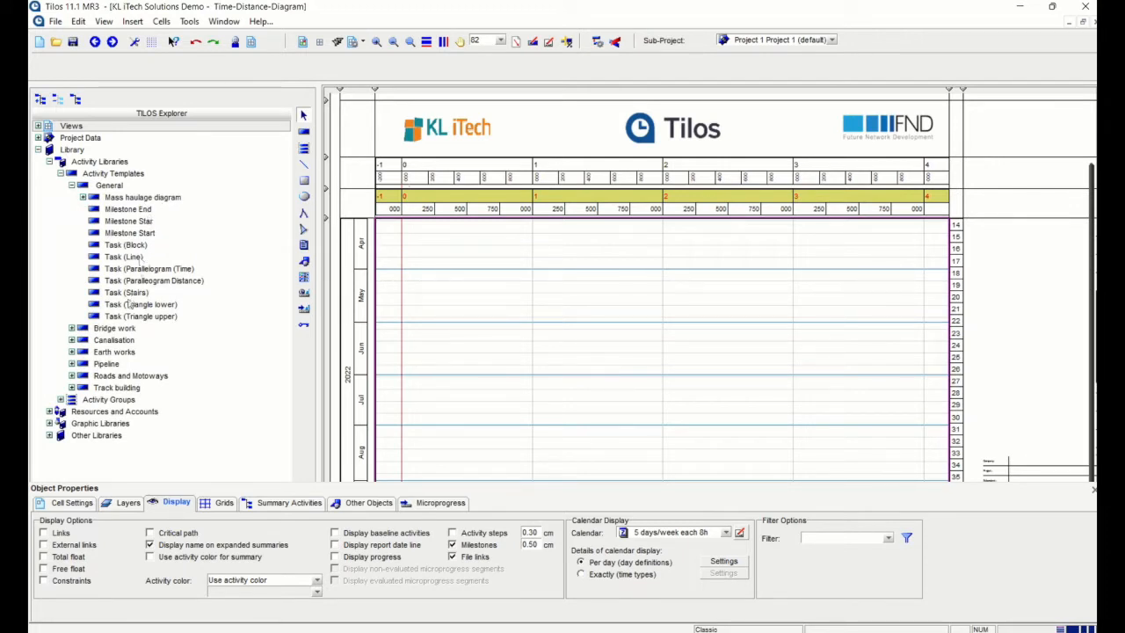
{"action": "left_click", "coordinate": [71, 186]}
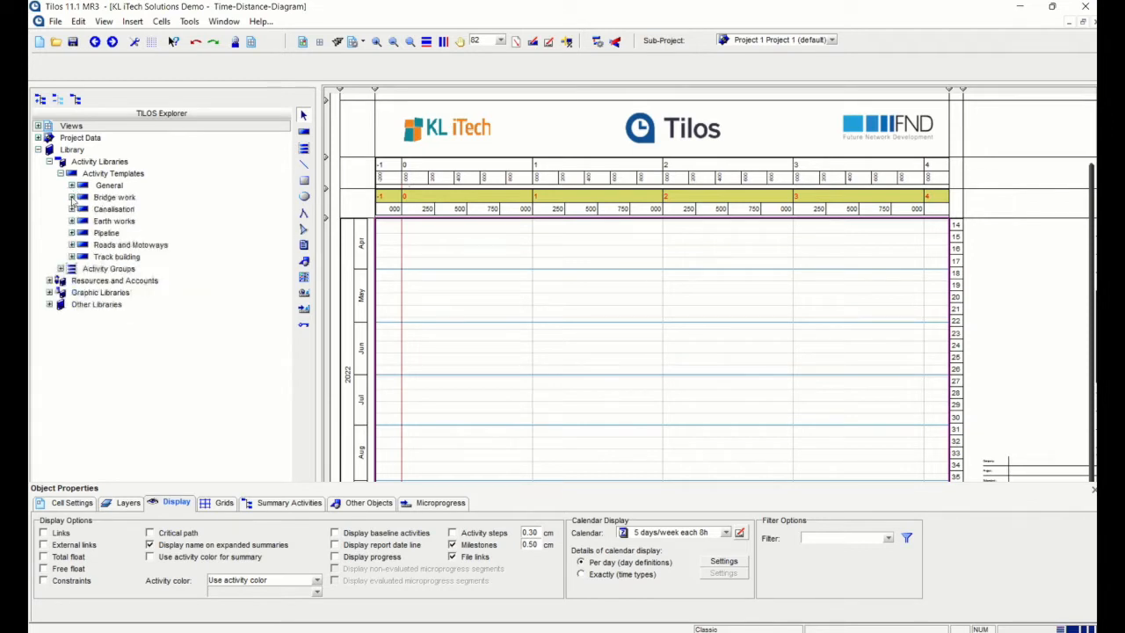
Browse the Bridge work Multi segment and One segment bridge templates, then collapse Bridge work
{"action": "left_click", "coordinate": [71, 198]}
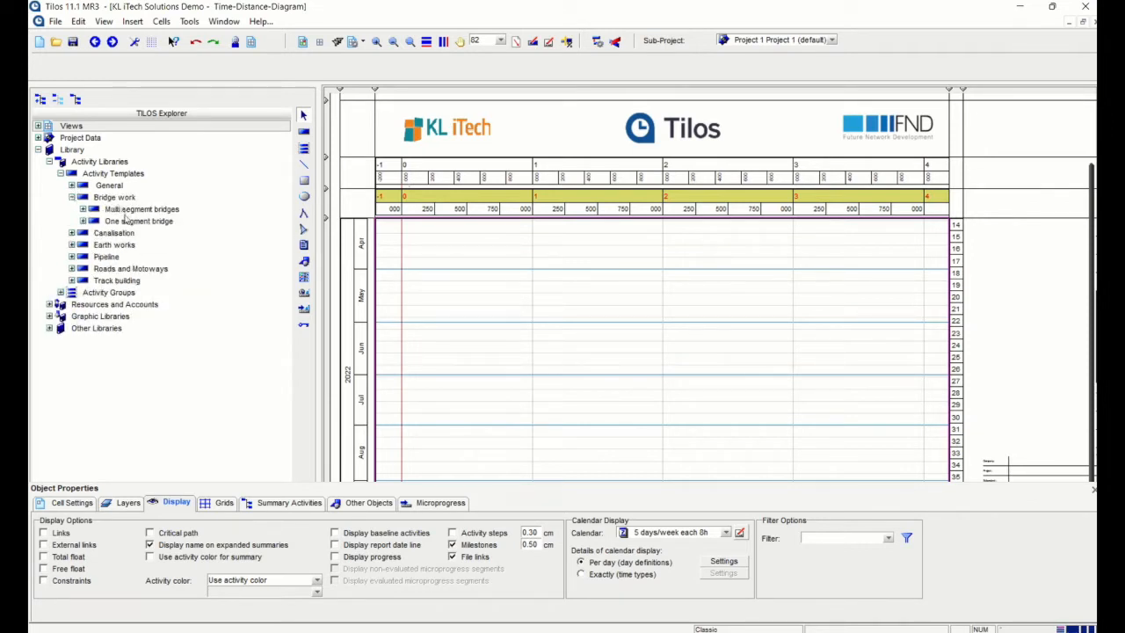
{"action": "left_click", "coordinate": [82, 209]}
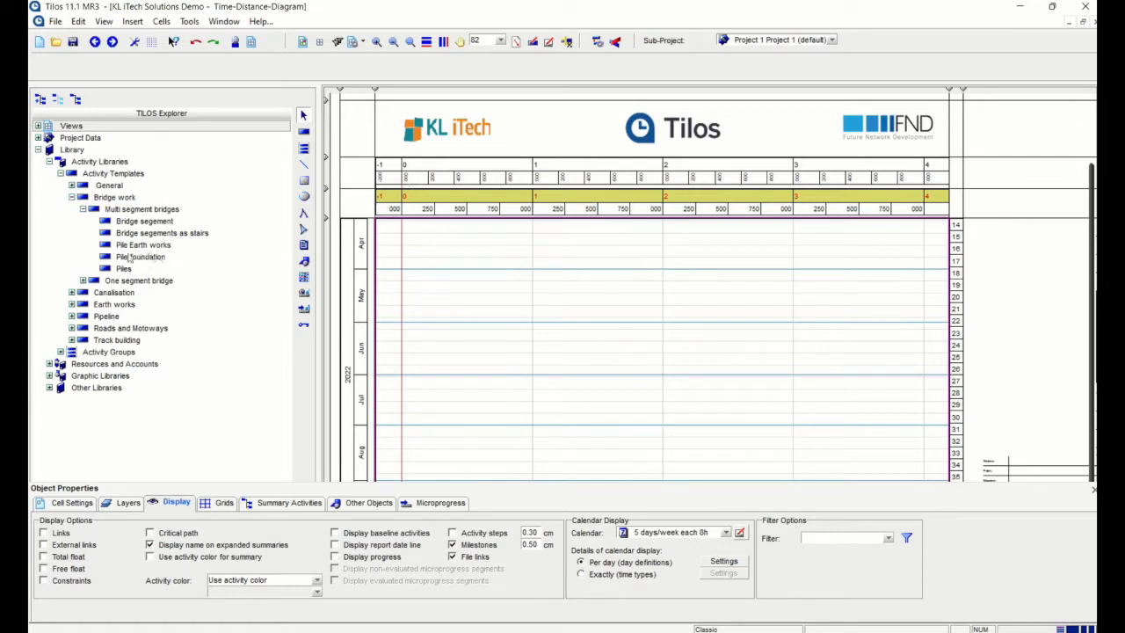
{"action": "left_click", "coordinate": [82, 281]}
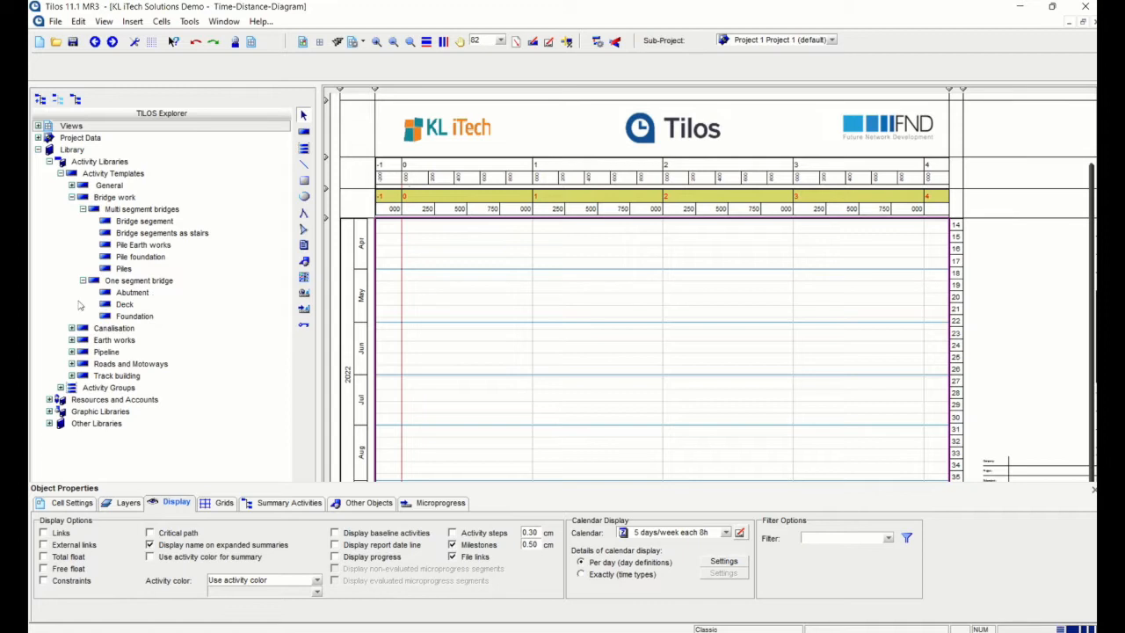
{"action": "left_click", "coordinate": [72, 198]}
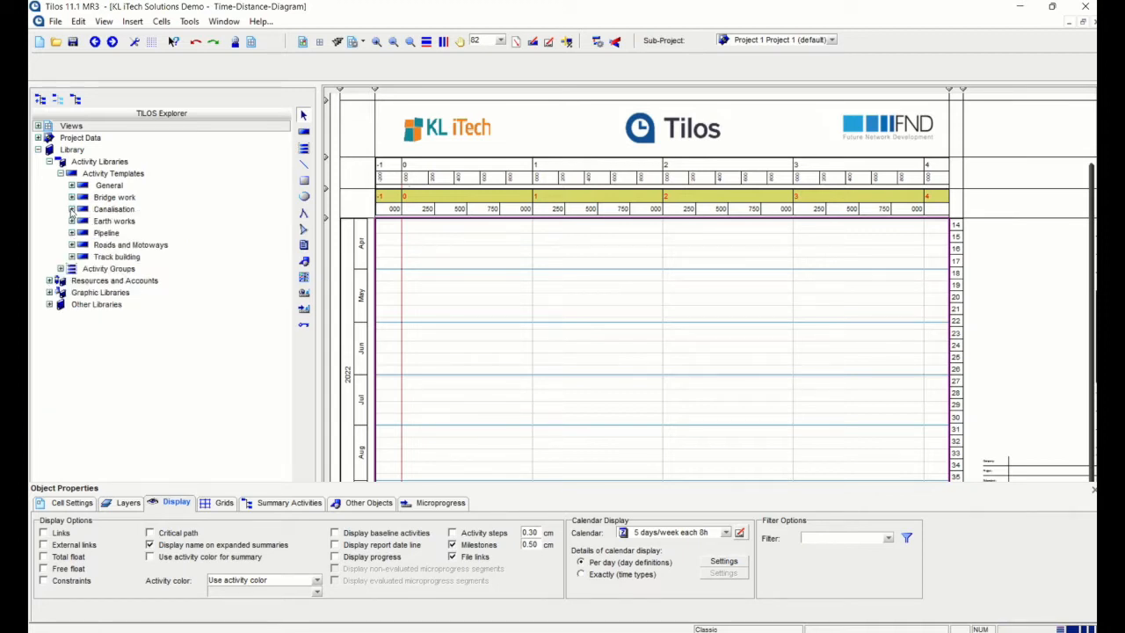
Expand the Canalisation, Earth works, Pipeline, Roads and Motoways and Track building categories
{"action": "left_click", "coordinate": [72, 209]}
{"action": "left_click", "coordinate": [72, 304]}
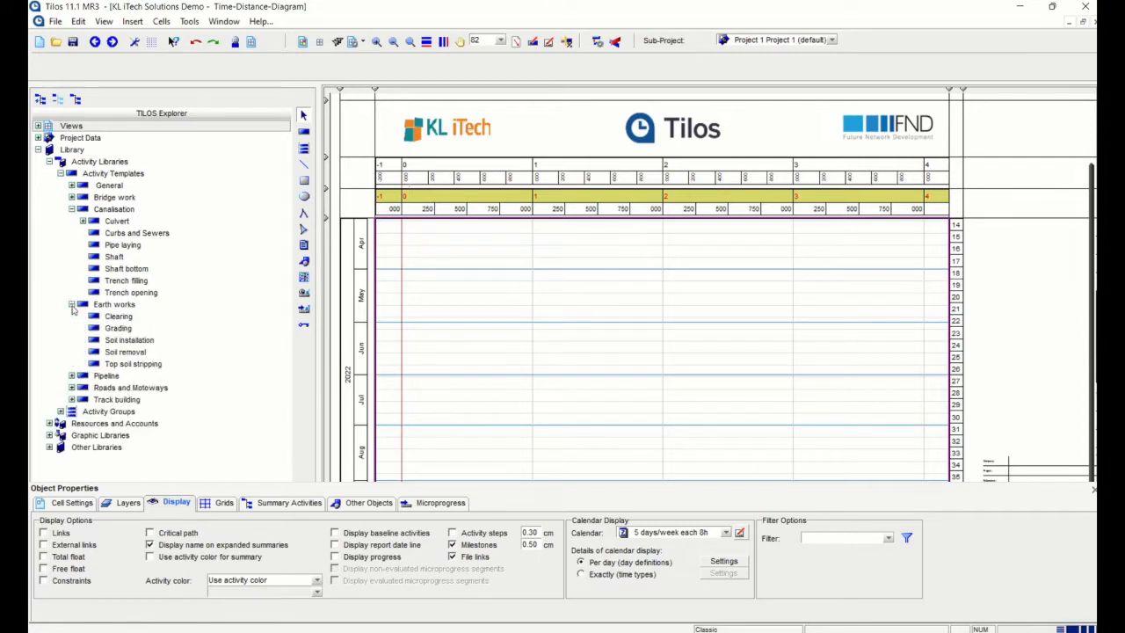
{"action": "left_click", "coordinate": [72, 376]}
{"action": "scroll", "coordinate": [105, 352], "scroll_direction": "down", "scroll_amount": 7}
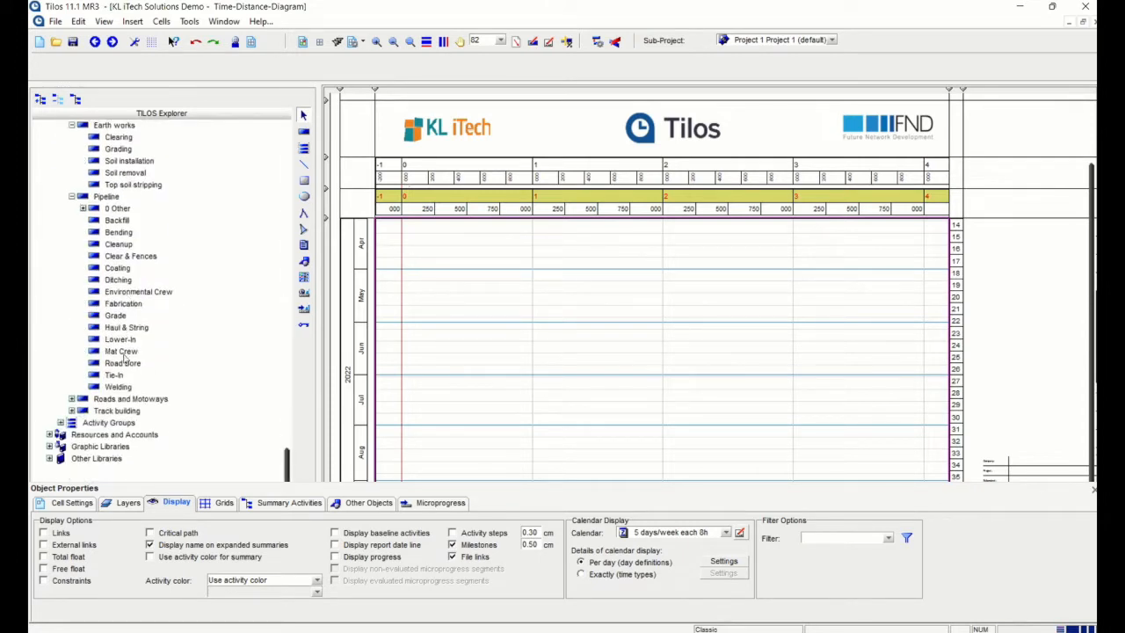
{"action": "right_click", "coordinate": [113, 355]}
{"action": "left_click", "coordinate": [70, 325]}
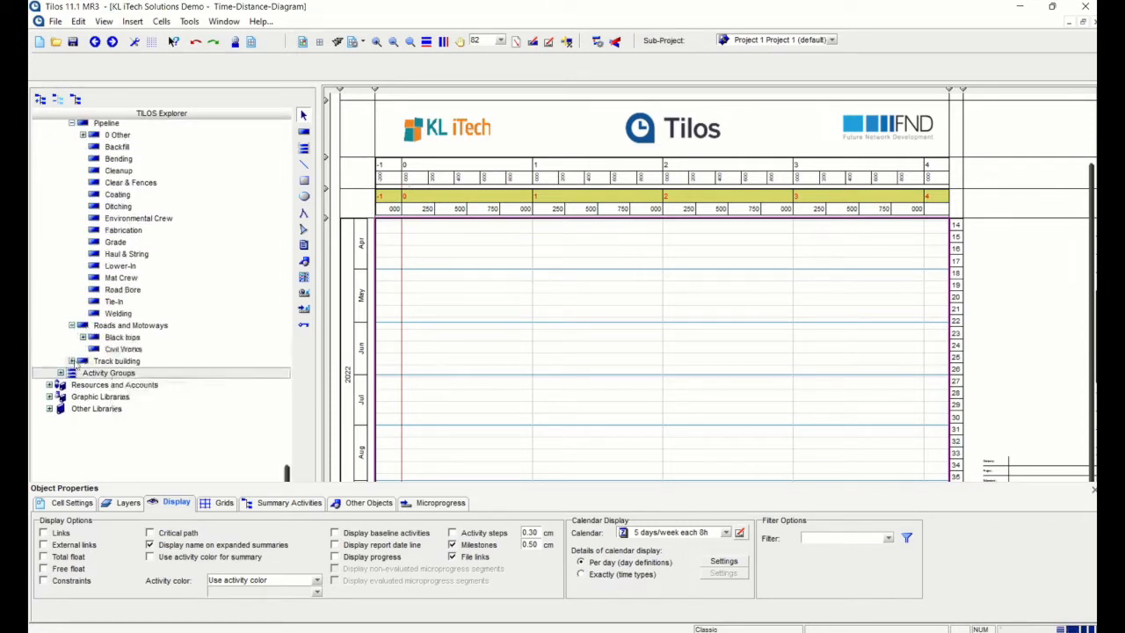
{"action": "left_click", "coordinate": [72, 361]}
{"action": "scroll", "coordinate": [151, 359], "scroll_direction": "down", "scroll_amount": 2}
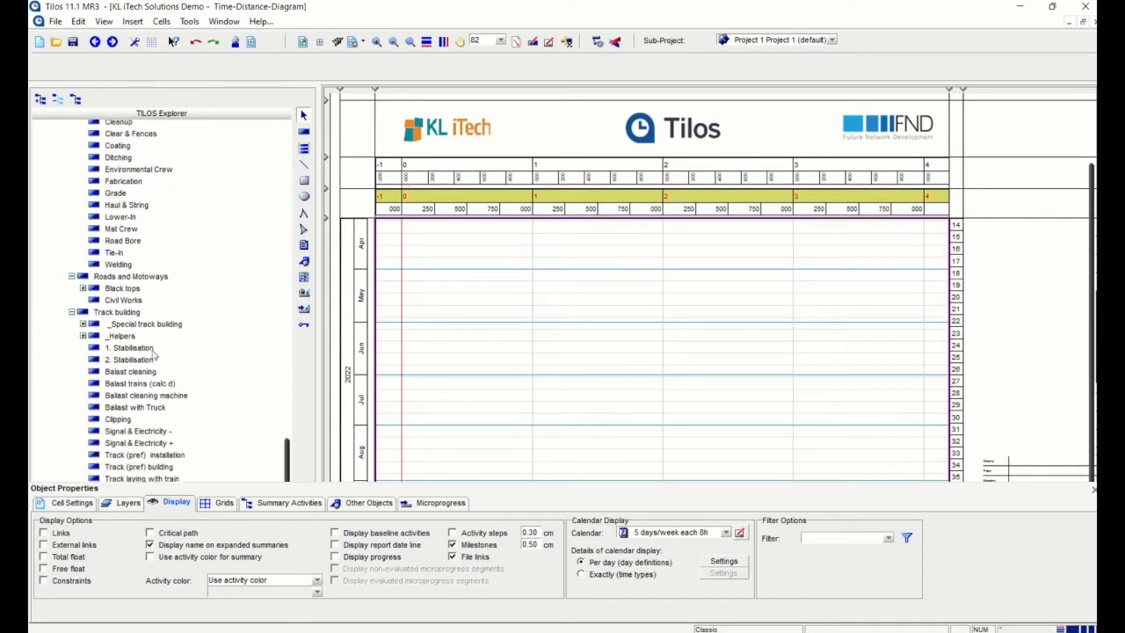
{"action": "scroll", "coordinate": [155, 352], "scroll_direction": "up", "scroll_amount": 5}
{"action": "scroll", "coordinate": [159, 300], "scroll_direction": "up", "scroll_amount": 5}
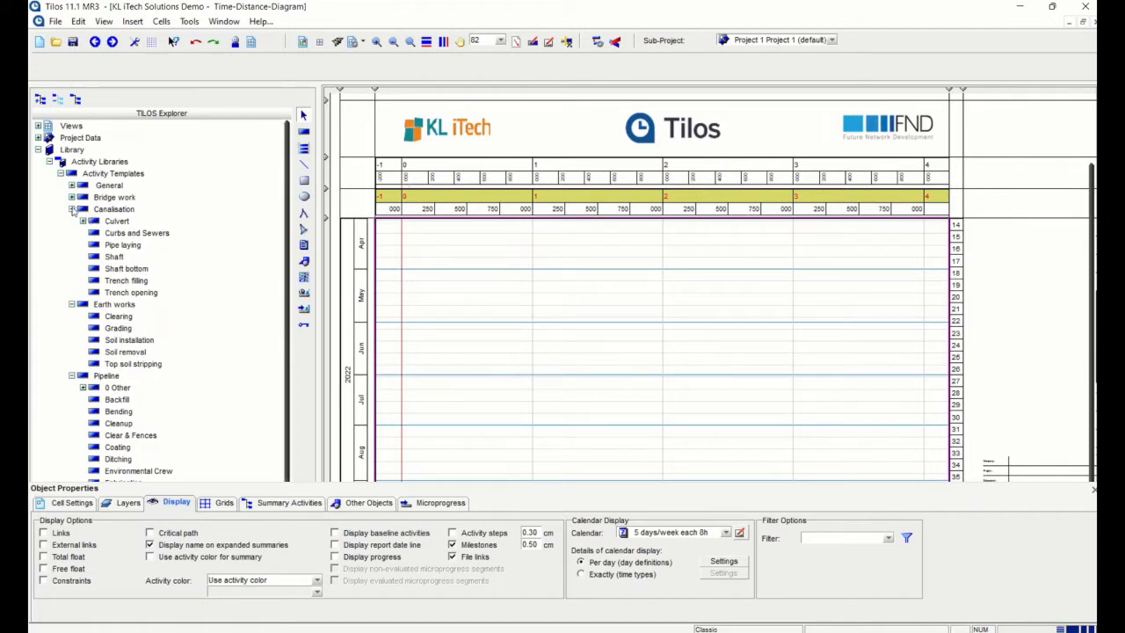
Collapse Canalisation, Pipeline, Roads and Motoways and Track building, leaving Earth works open
{"action": "left_click", "coordinate": [72, 209]}
{"action": "left_click", "coordinate": [72, 291]}
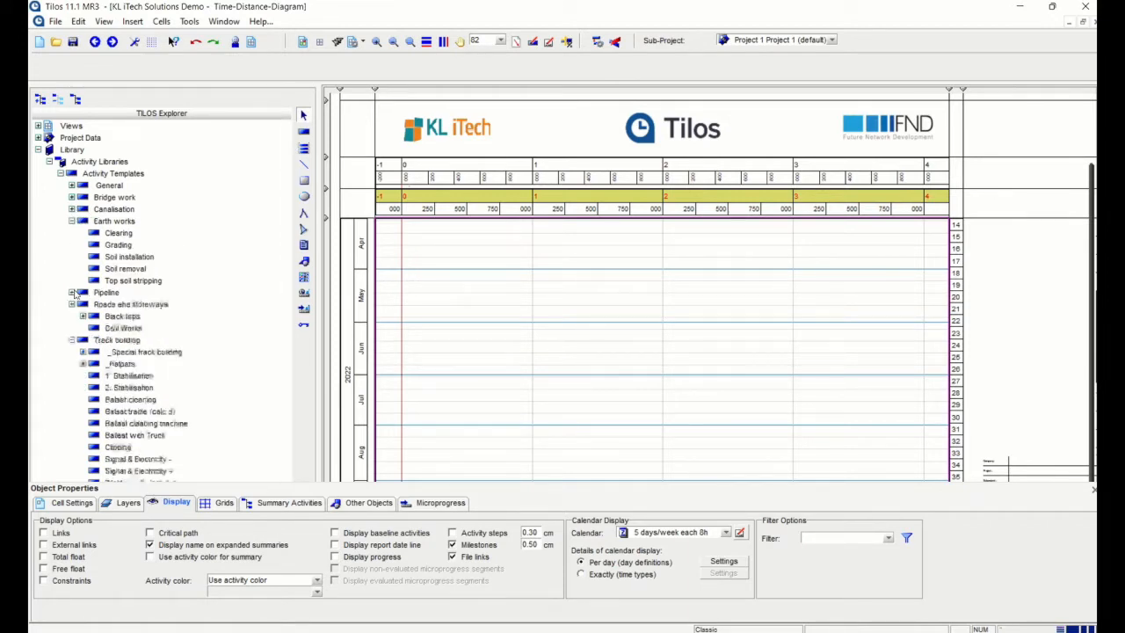
{"action": "left_click", "coordinate": [72, 304]}
{"action": "left_click", "coordinate": [72, 316]}
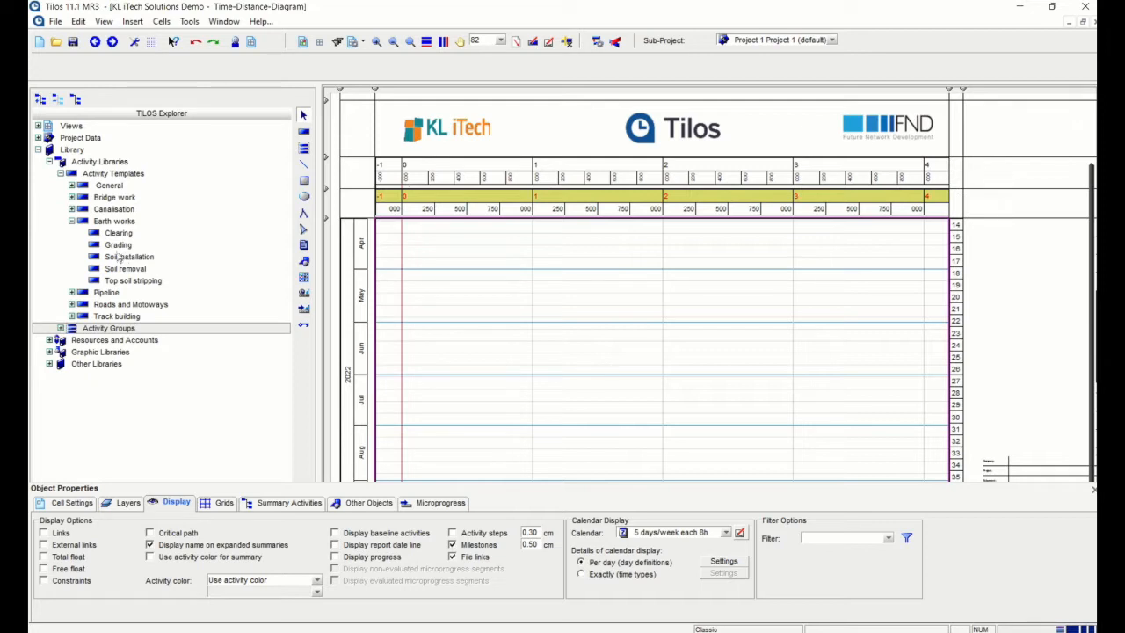
Start inserting an activity with Earth works > Clearing as the activity template
{"action": "left_click", "coordinate": [483, 255]}
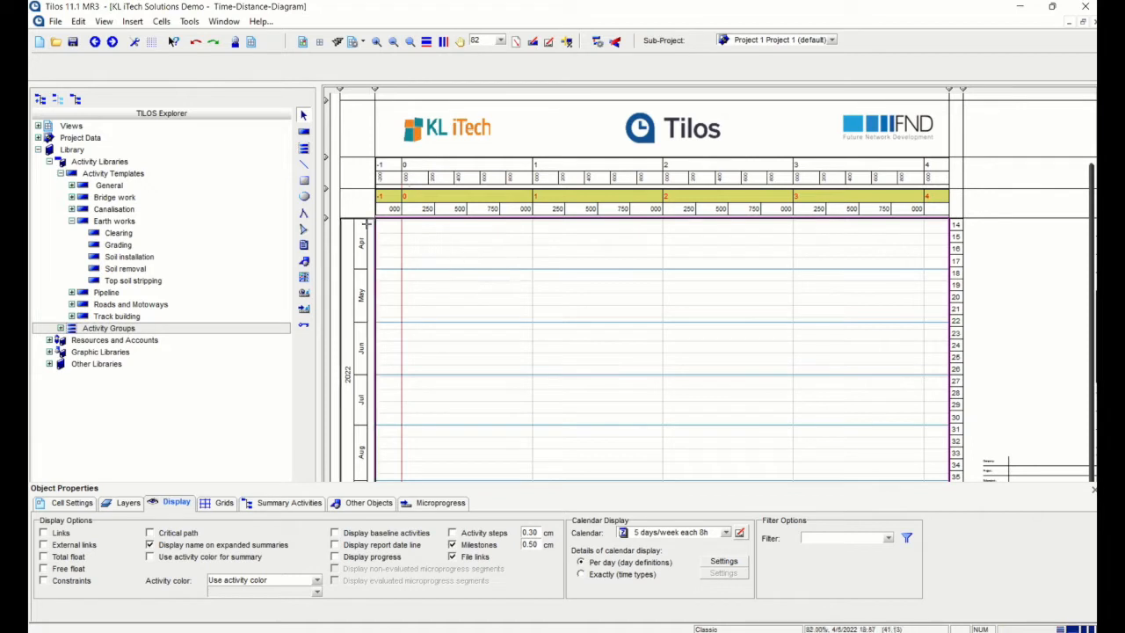
{"action": "left_click", "coordinate": [303, 132]}
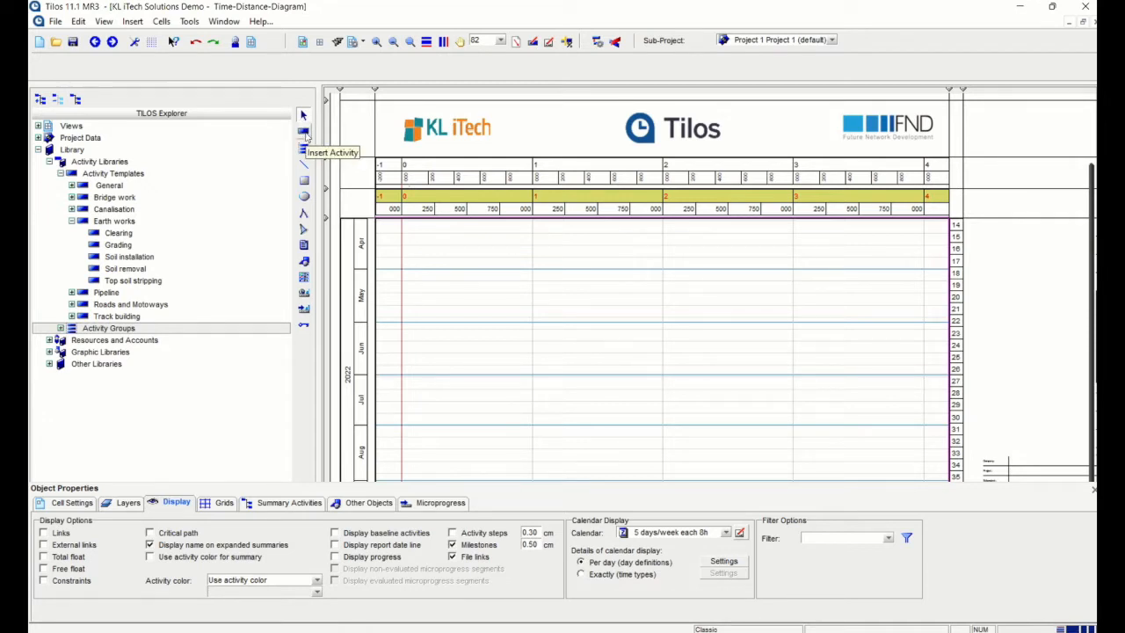
{"action": "left_click", "coordinate": [304, 132]}
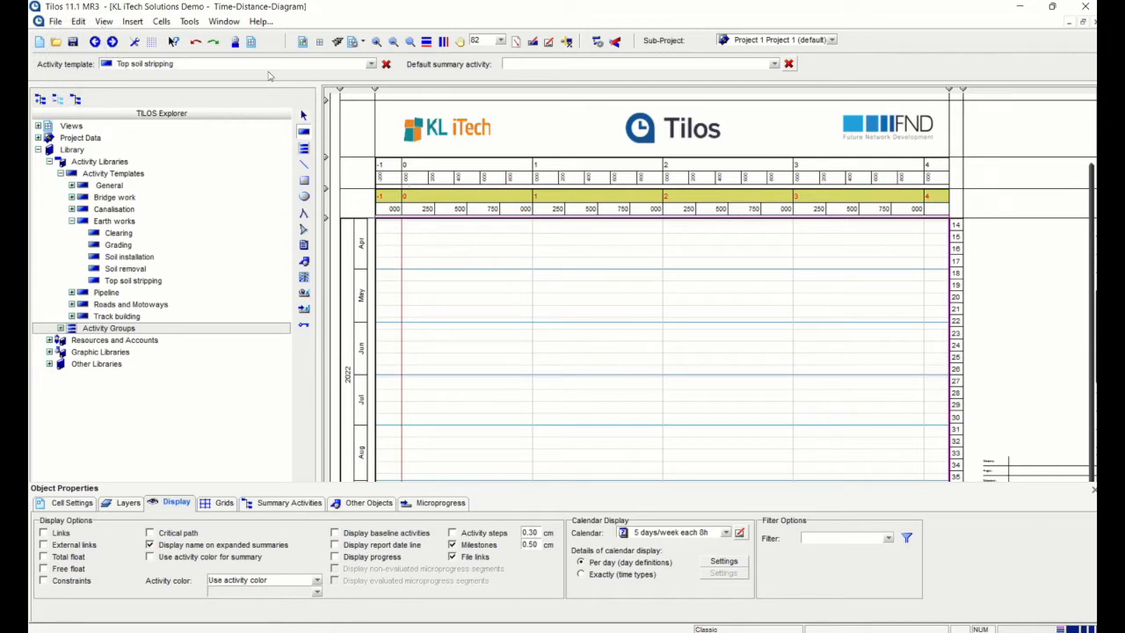
{"action": "left_click", "coordinate": [370, 64]}
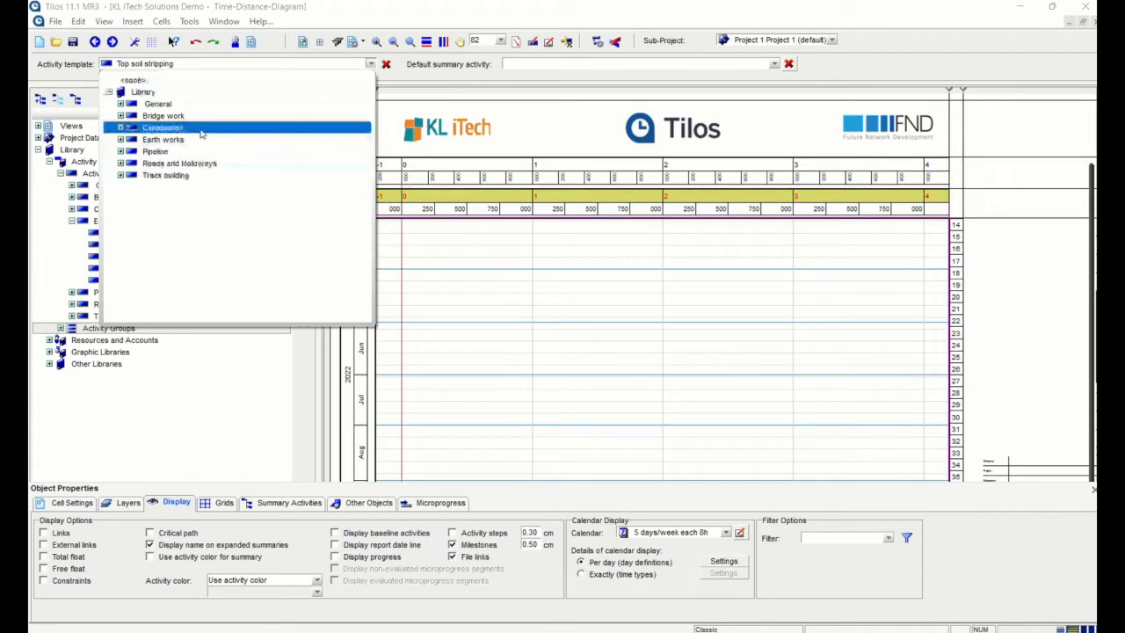
{"action": "left_click", "coordinate": [120, 140]}
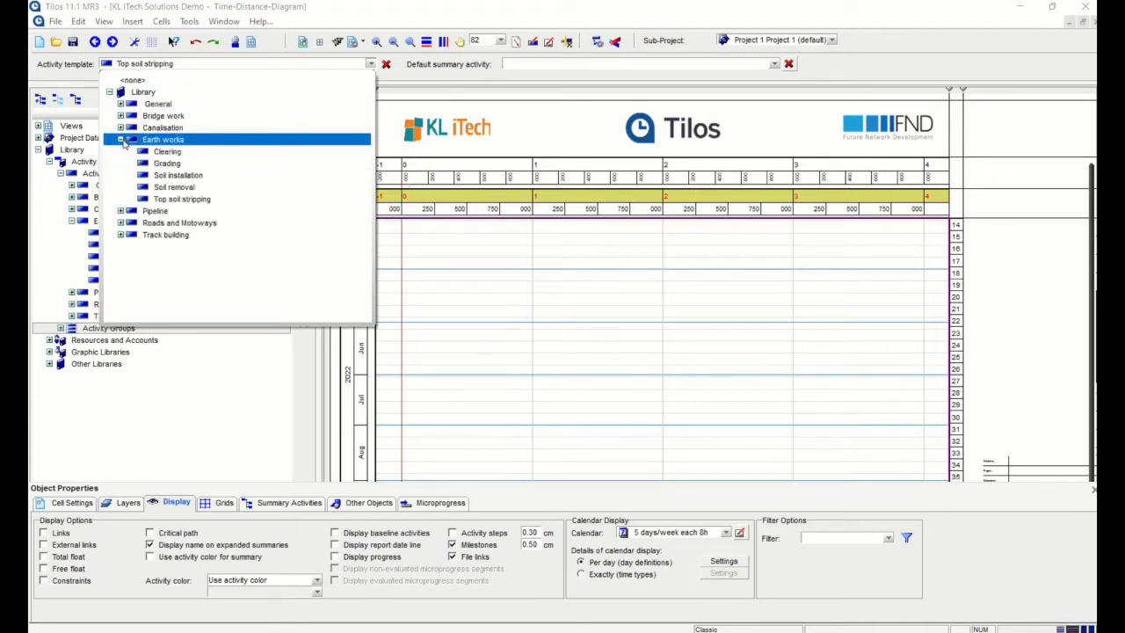
{"action": "left_click", "coordinate": [167, 153]}
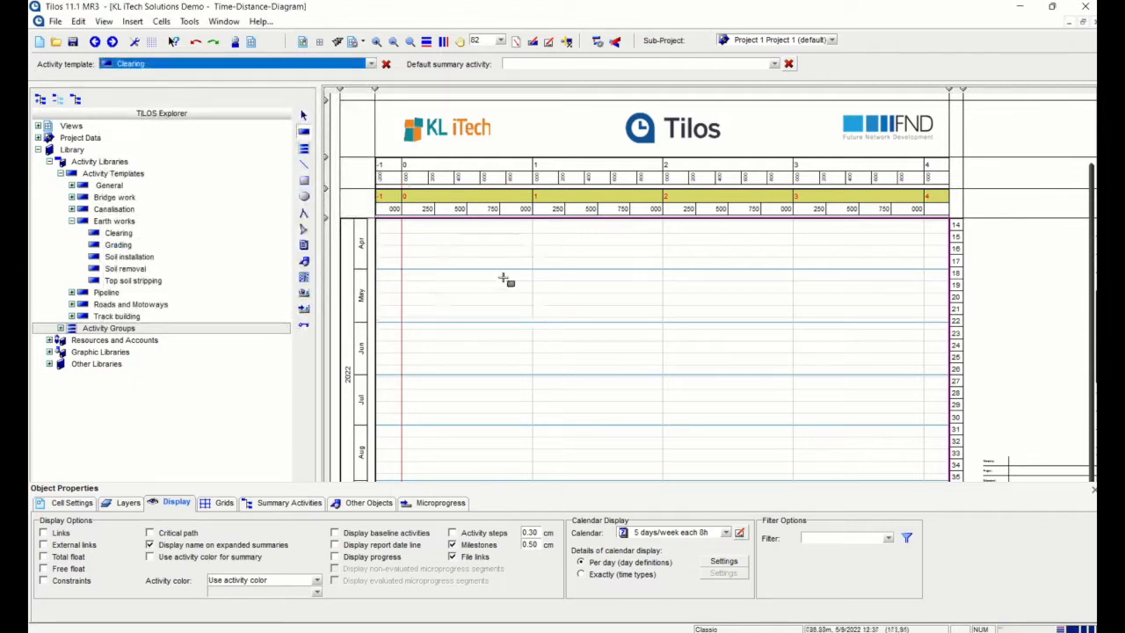
Draw a Clearing activity from 9 May to 5 July 2022 over chainage 650–2,400, then reselect it
{"action": "left_click_drag", "start_coordinate": [498, 281], "coordinate": [715, 383]}
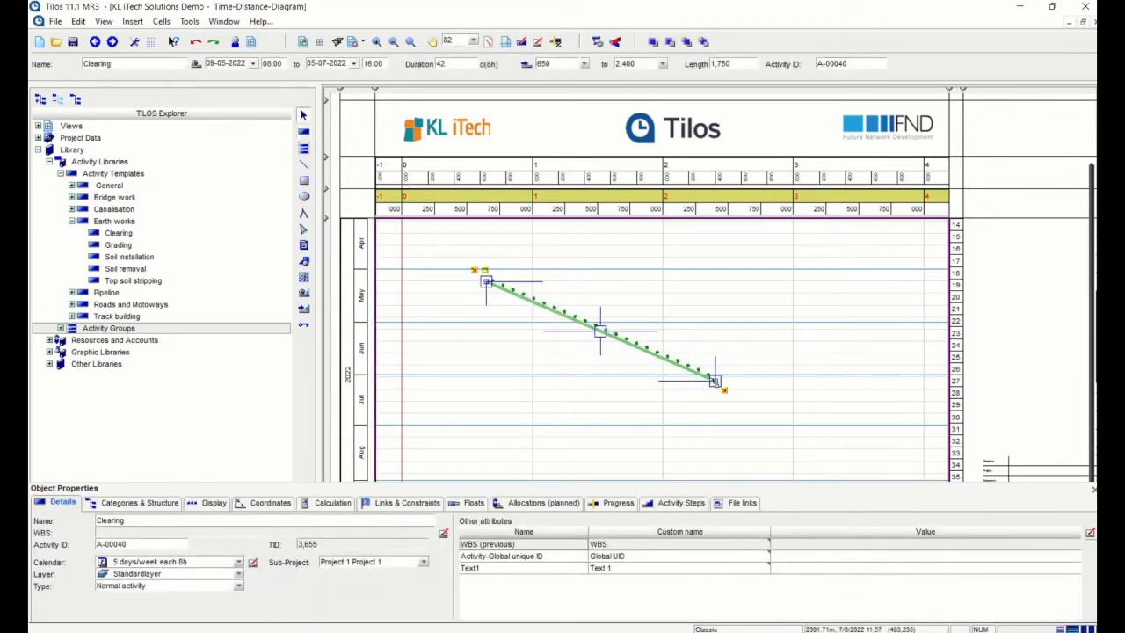
{"action": "left_click", "coordinate": [756, 323]}
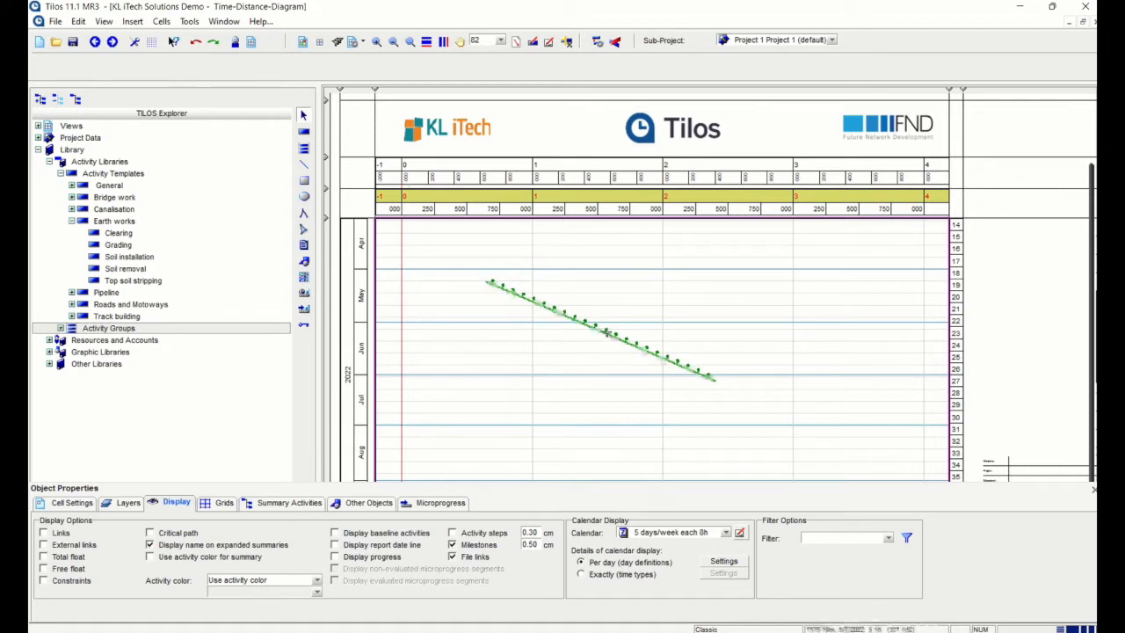
{"action": "left_click", "coordinate": [605, 332]}
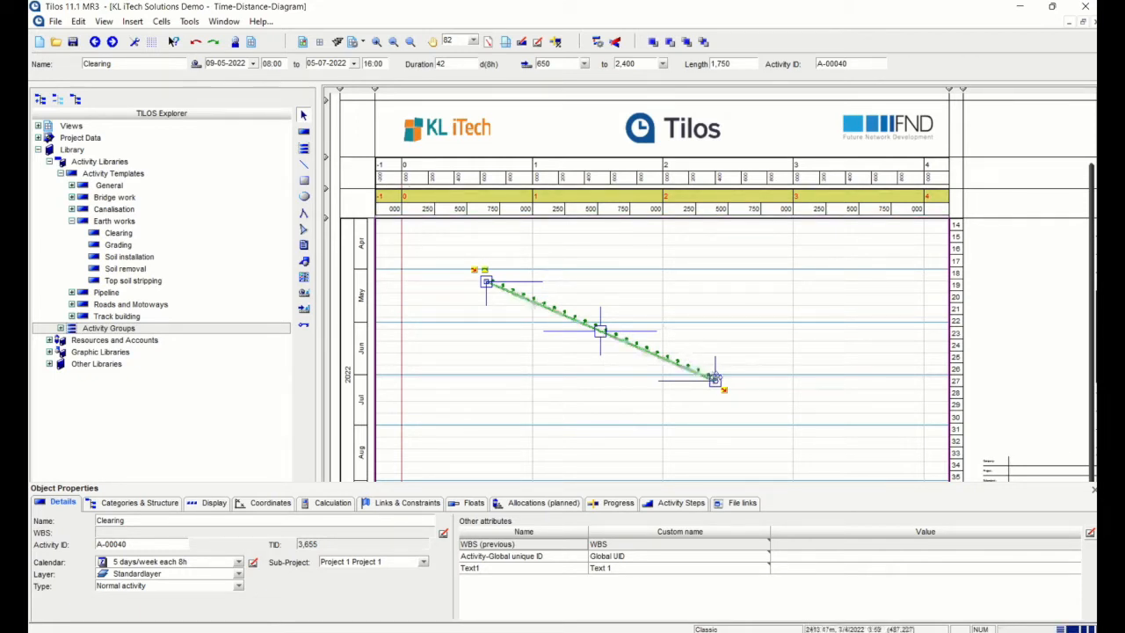
Drag the Clearing activity to run 10-05-2022 to 14-06-2022 over chainage 350–2,900
{"action": "mouse_move", "coordinate": [715, 381]}
{"action": "left_mouse_down"}
{"action": "mouse_move", "coordinate": [714, 317]}
{"action": "mouse_move", "coordinate": [721, 374]}
{"action": "left_mouse_up"}
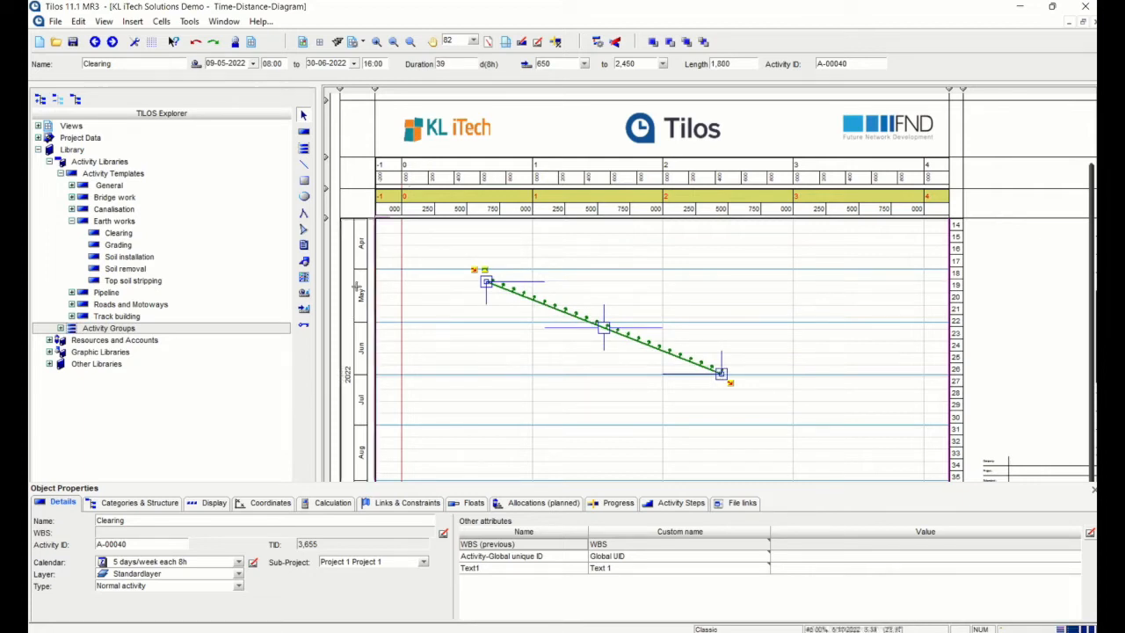
{"action": "left_click_drag", "start_coordinate": [720, 374], "coordinate": [819, 342]}
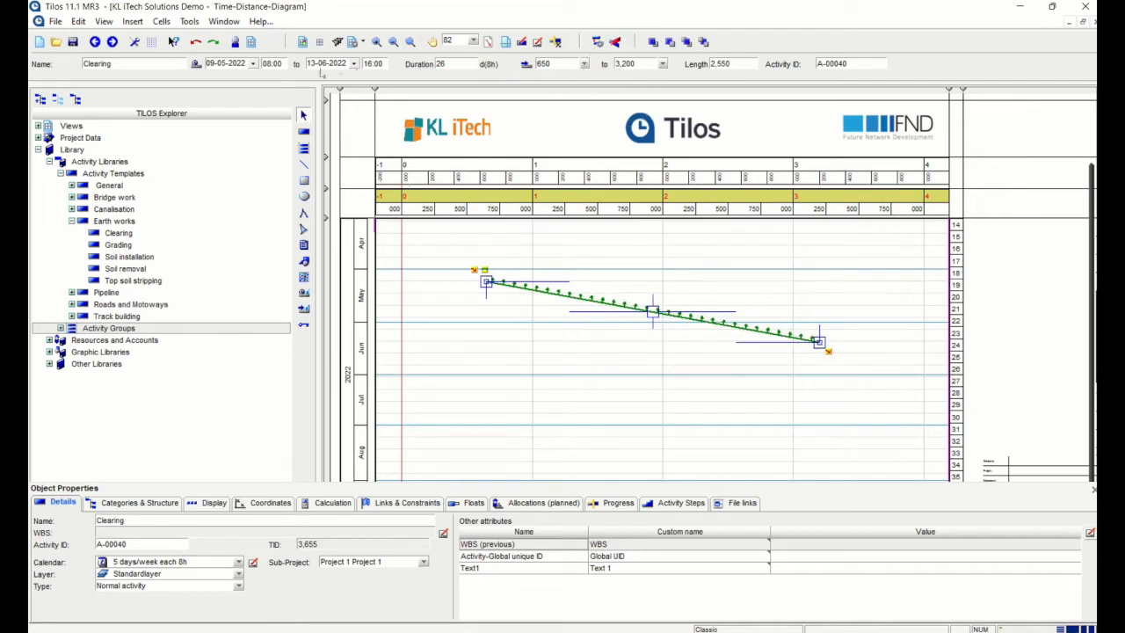
{"action": "mouse_move", "coordinate": [819, 342]}
{"action": "left_mouse_down"}
{"action": "mouse_move", "coordinate": [921, 402]}
{"action": "mouse_move", "coordinate": [882, 358]}
{"action": "mouse_move", "coordinate": [824, 361]}
{"action": "left_mouse_up"}
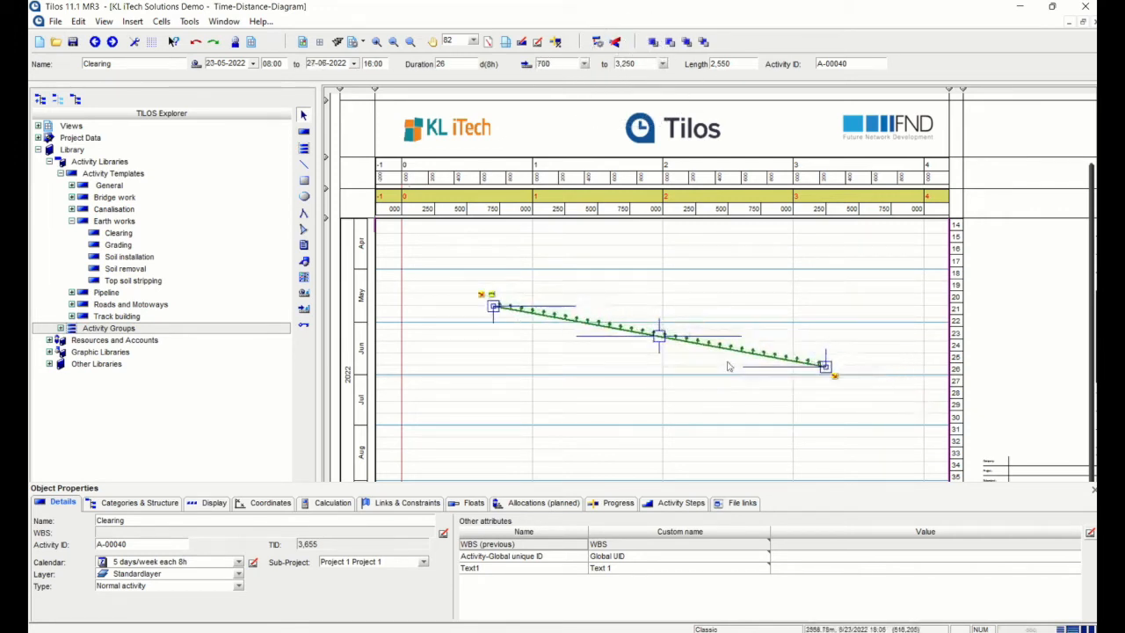
{"action": "left_click_drag", "start_coordinate": [659, 344], "coordinate": [610, 324]}
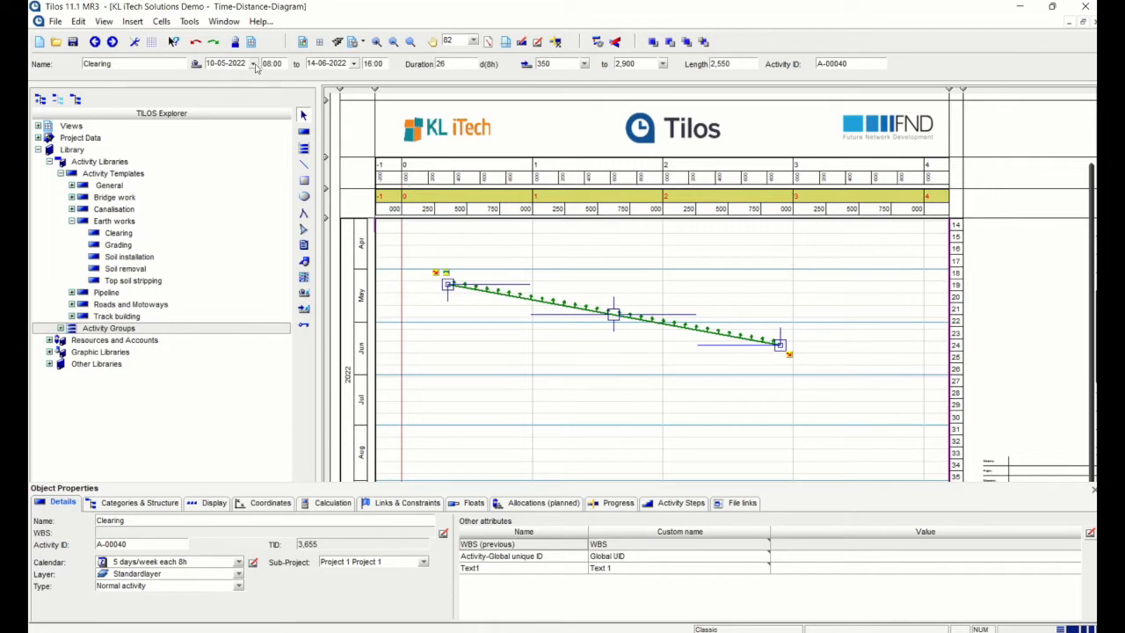
Set Clearing's start date to 2 May 2022 and its duration to 45 days
{"action": "left_click", "coordinate": [253, 64]}
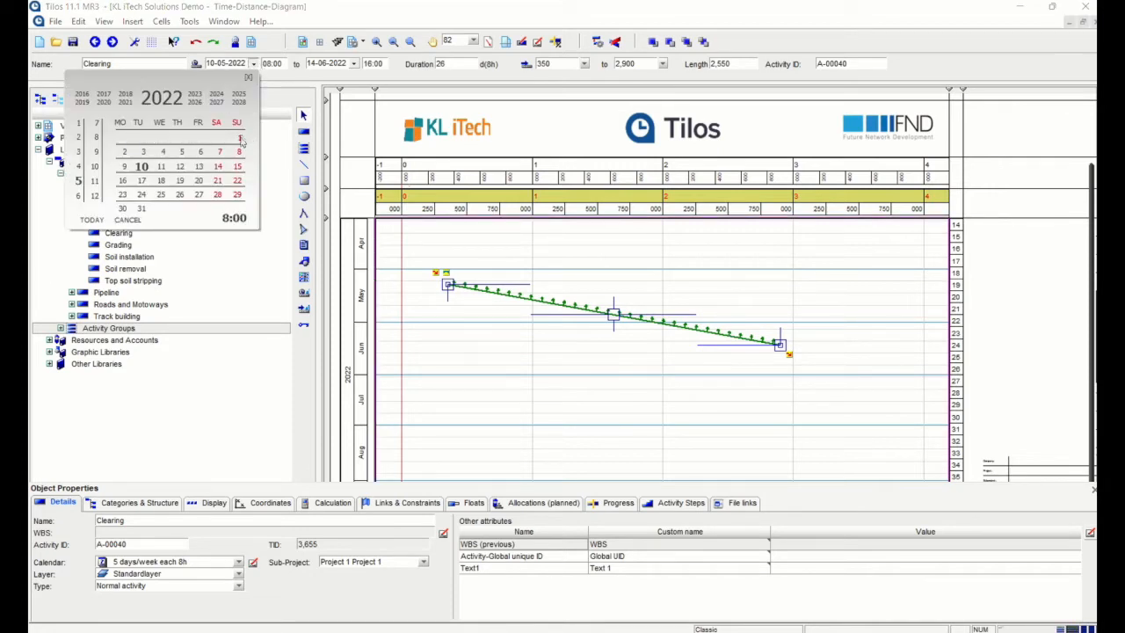
{"action": "left_click", "coordinate": [123, 152]}
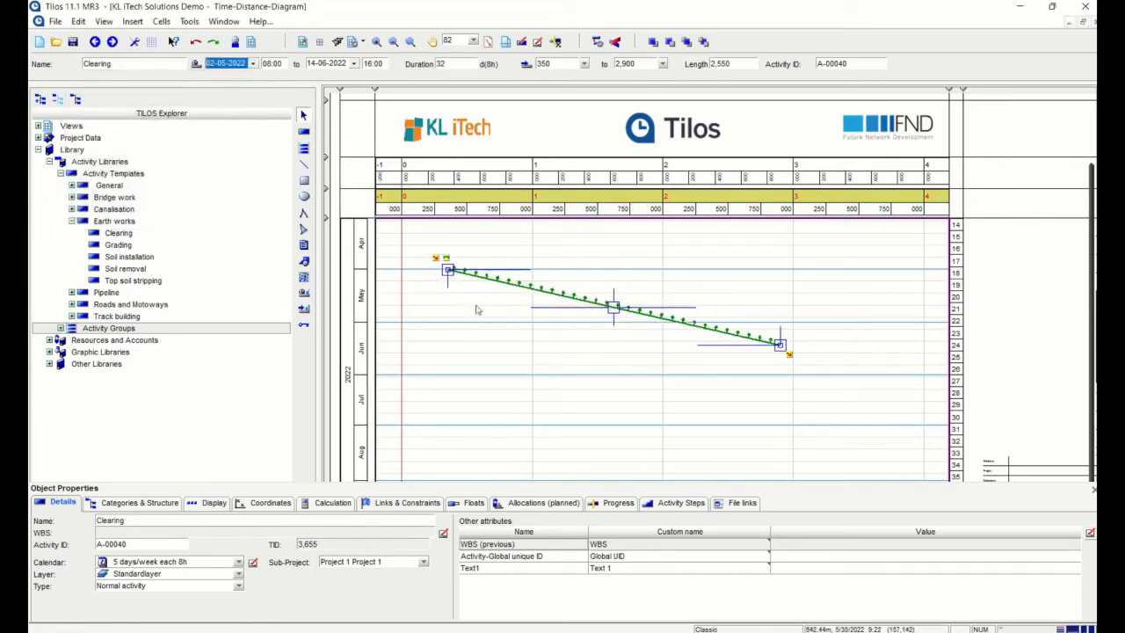
{"action": "left_click", "coordinate": [354, 63]}
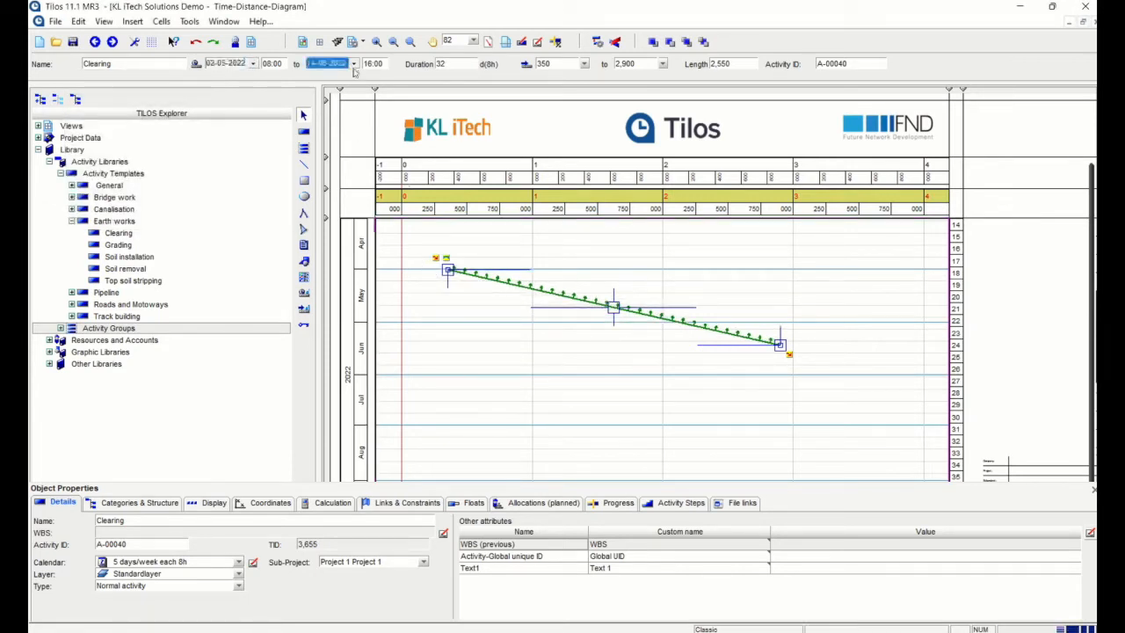
{"action": "left_click", "coordinate": [440, 75]}
{"action": "double_click", "coordinate": [444, 63]}
{"action": "type", "text": "45"}
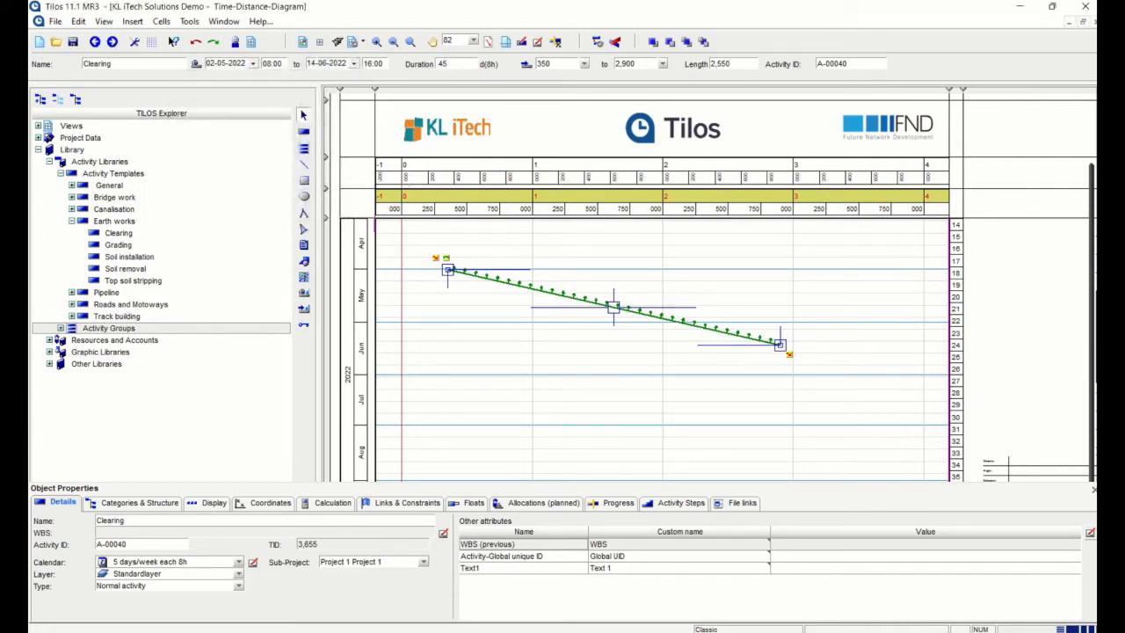
{"action": "key", "text": "Return"}
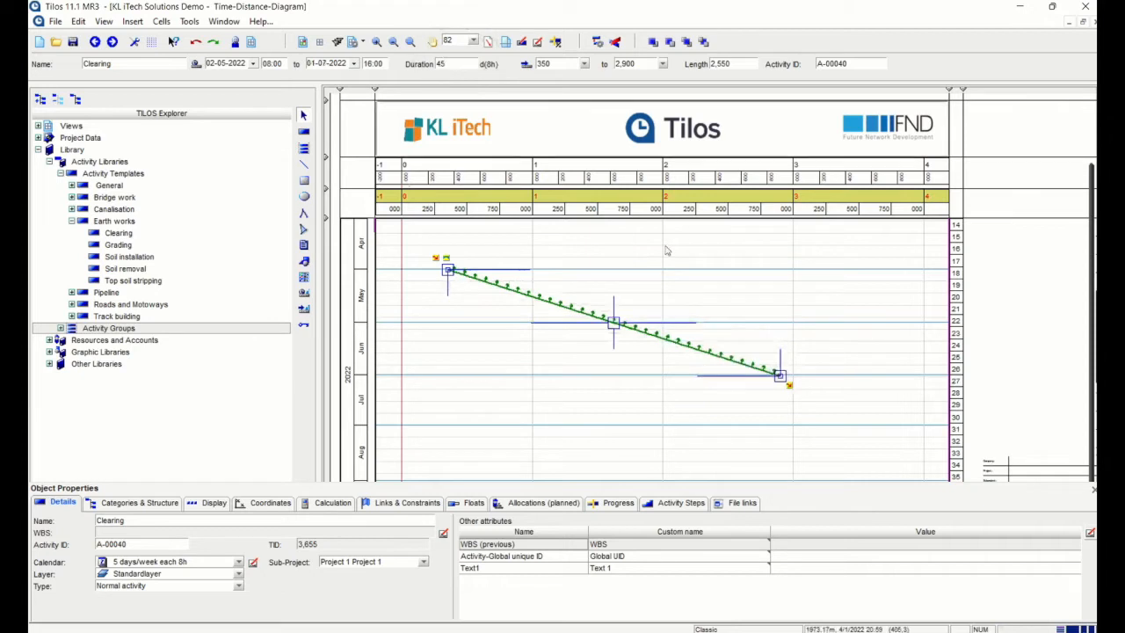
Set Clearing's start chainage to 0 and end chainage to 2,500
{"action": "left_click", "coordinate": [559, 69]}
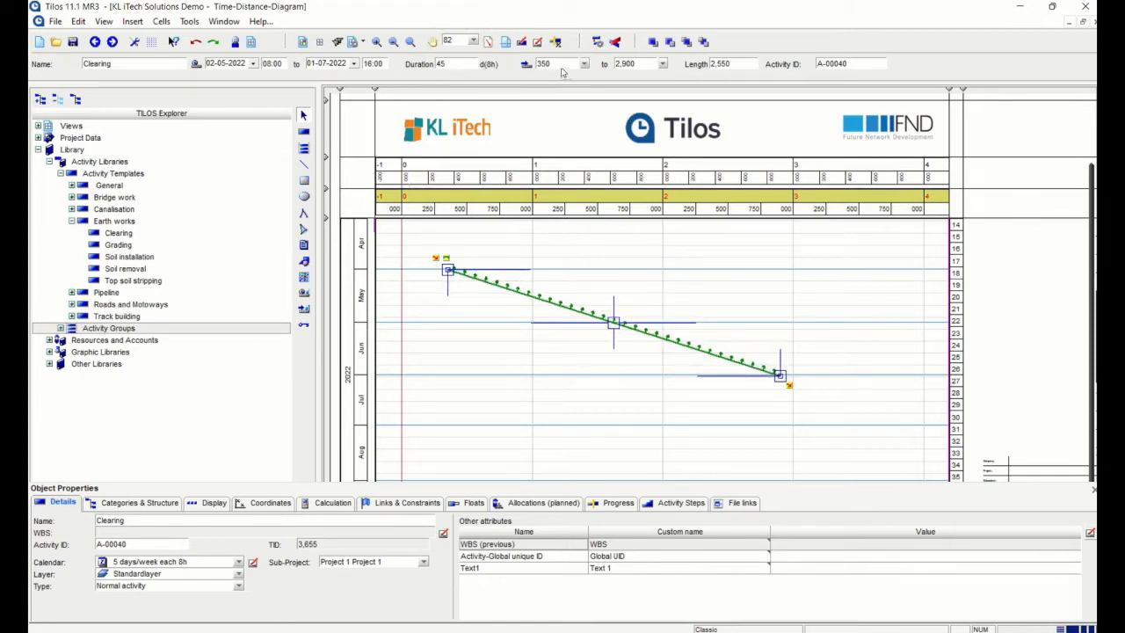
{"action": "double_click", "coordinate": [560, 65]}
{"action": "type", "text": "0"}
{"action": "key", "text": "Tab"}
{"action": "type", "text": "2,"}
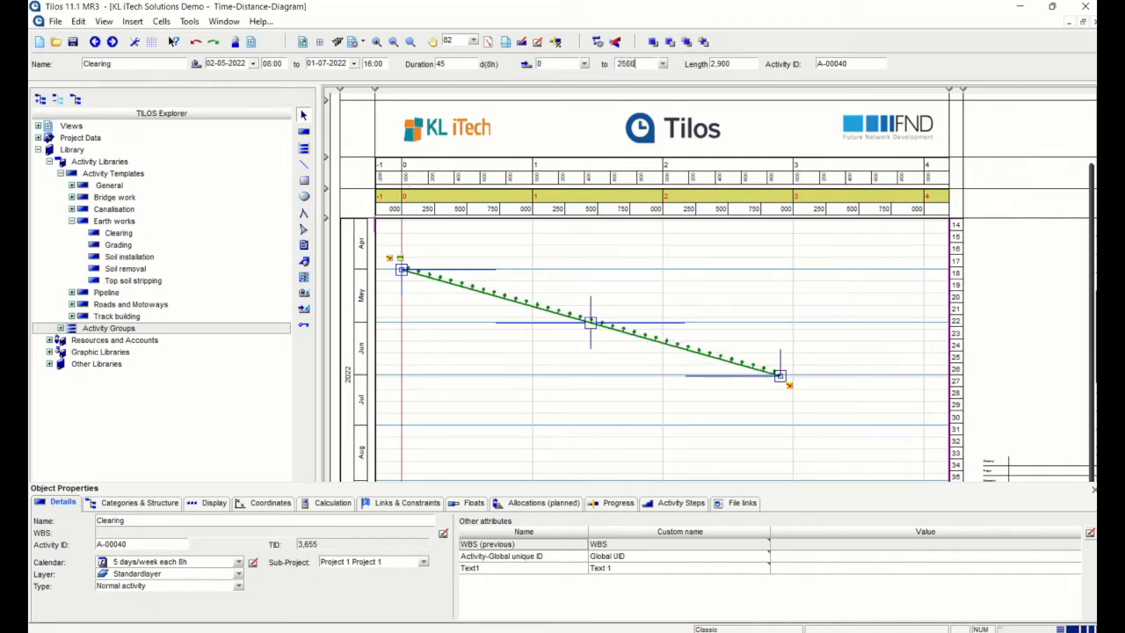
{"action": "type", "text": "500"}
{"action": "key", "text": "Return"}
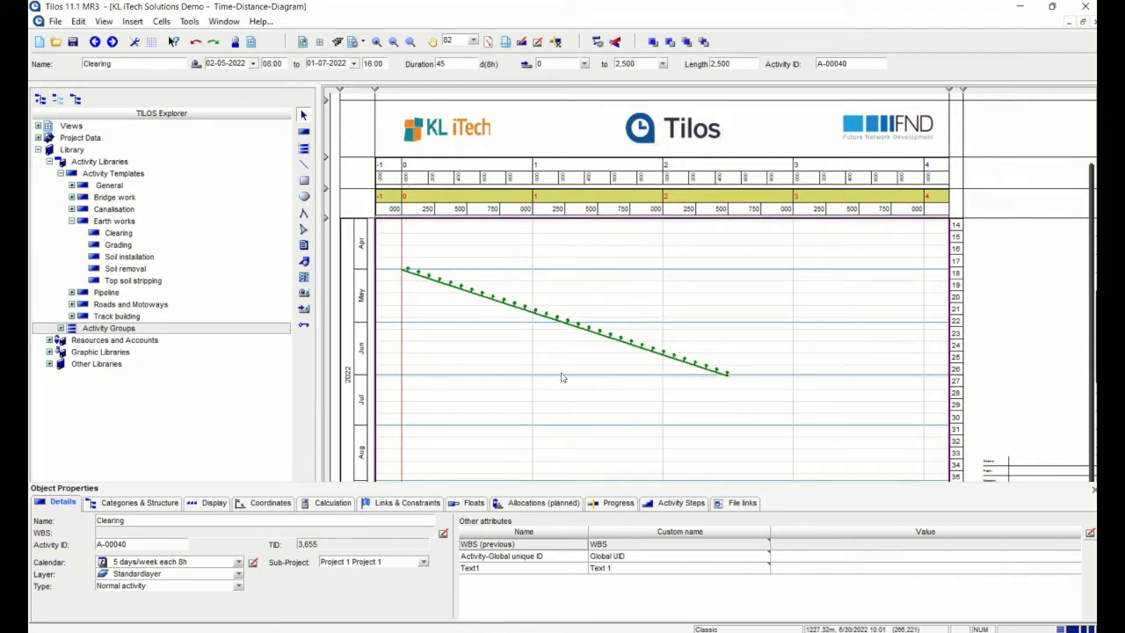
Try the 6 days/week each 10h calendar on Clearing, revert to 5 days/week each 8h, and show its Display settings
{"action": "left_click", "coordinate": [668, 329]}
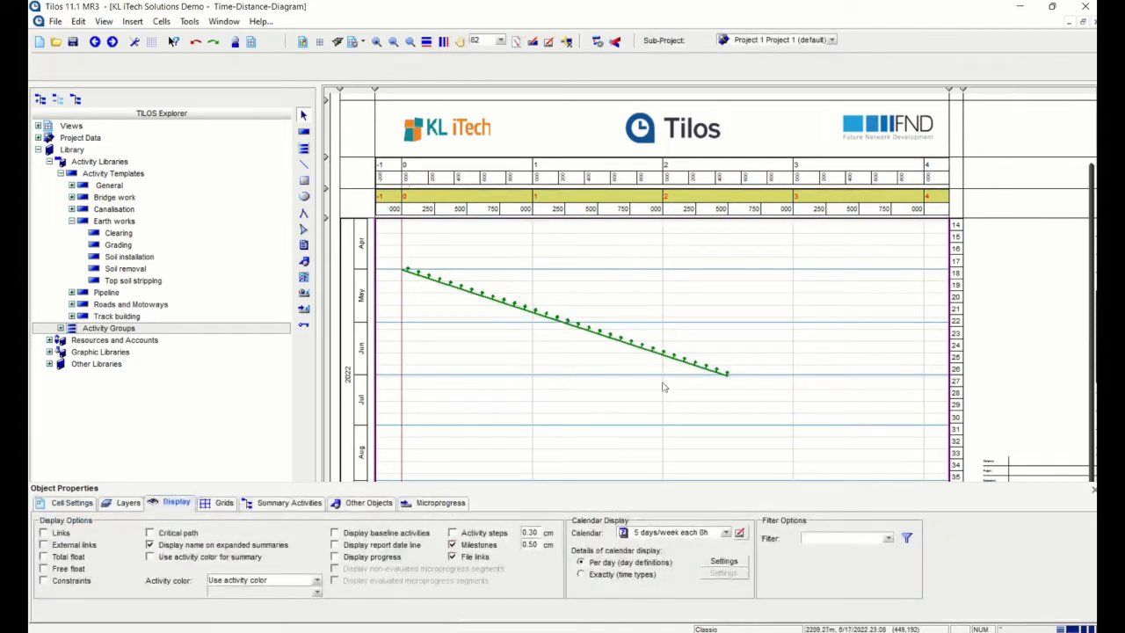
{"action": "left_click", "coordinate": [543, 313]}
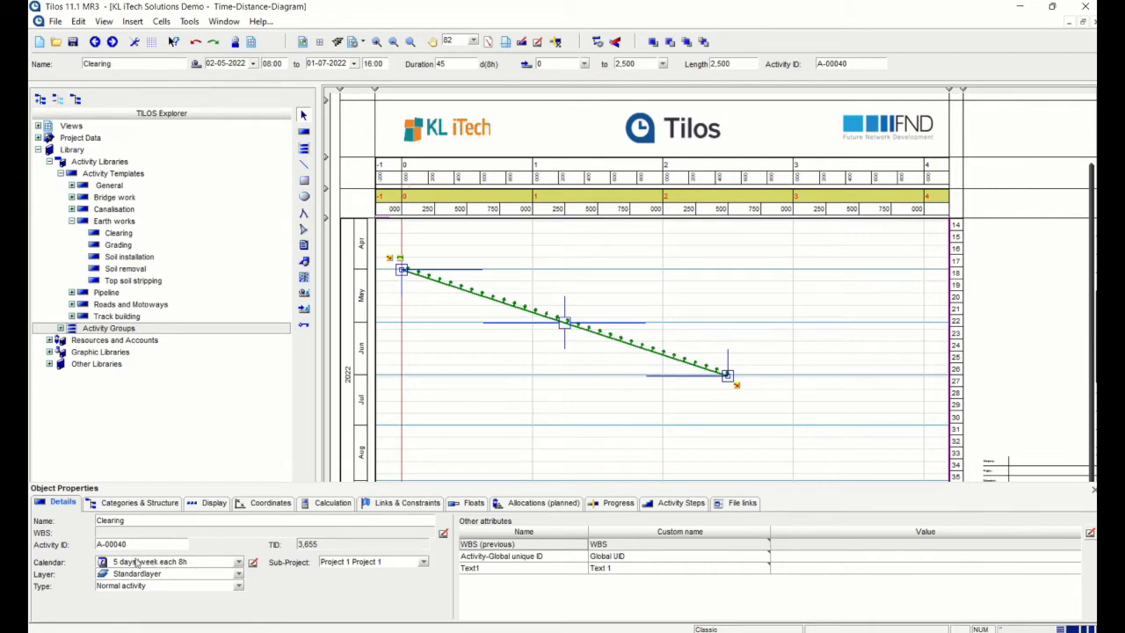
{"action": "left_click", "coordinate": [238, 563]}
{"action": "left_click", "coordinate": [166, 523]}
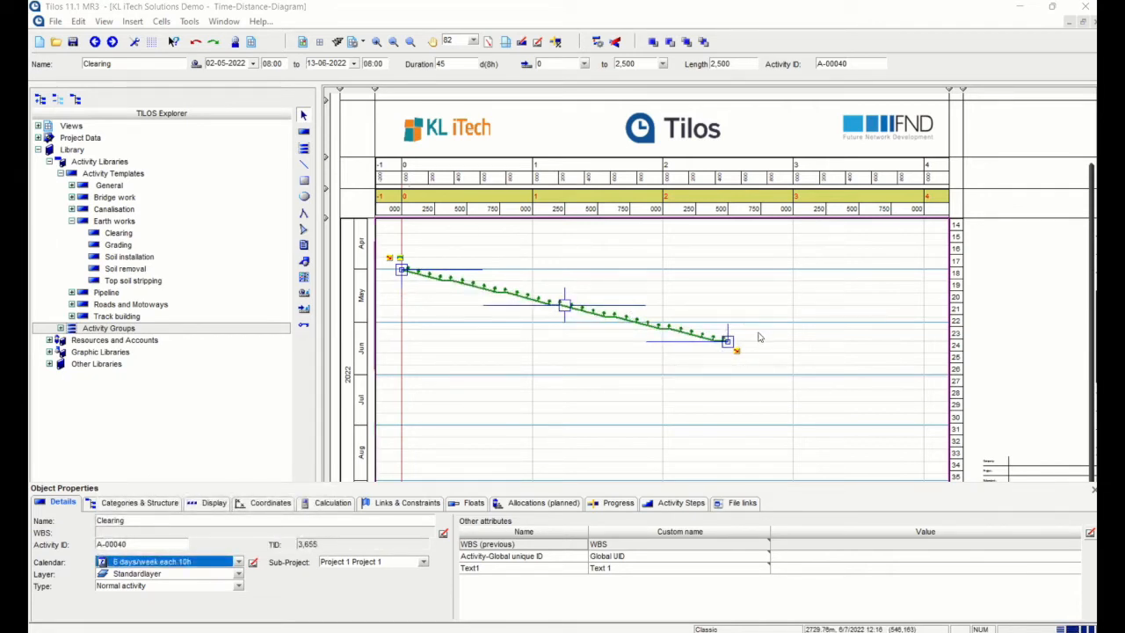
{"action": "left_click", "coordinate": [239, 562]}
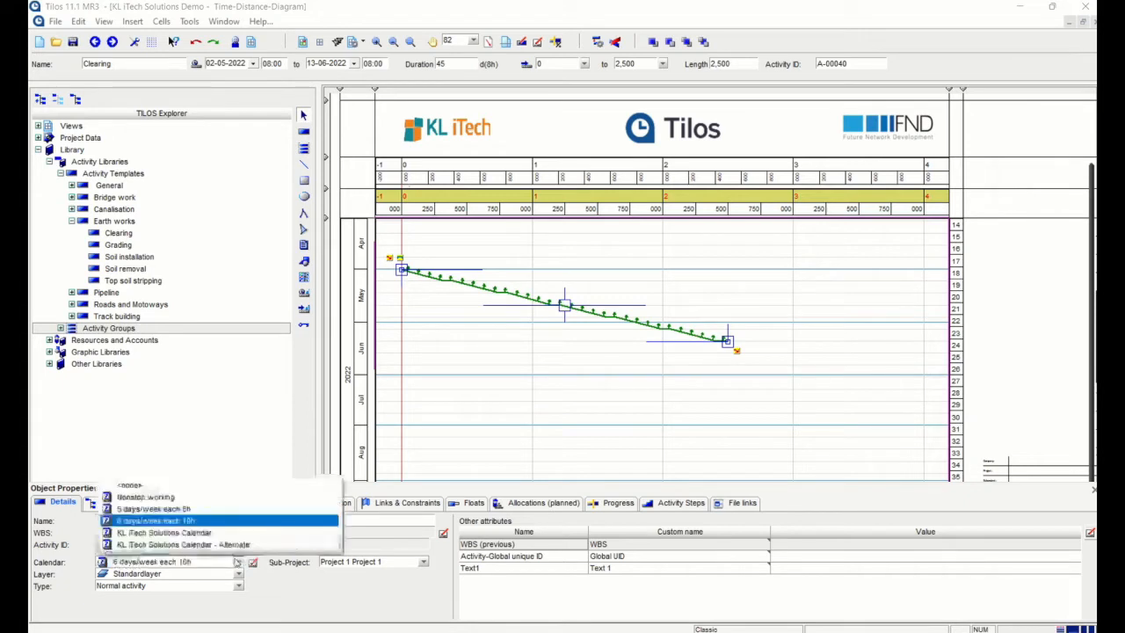
{"action": "left_click", "coordinate": [176, 509]}
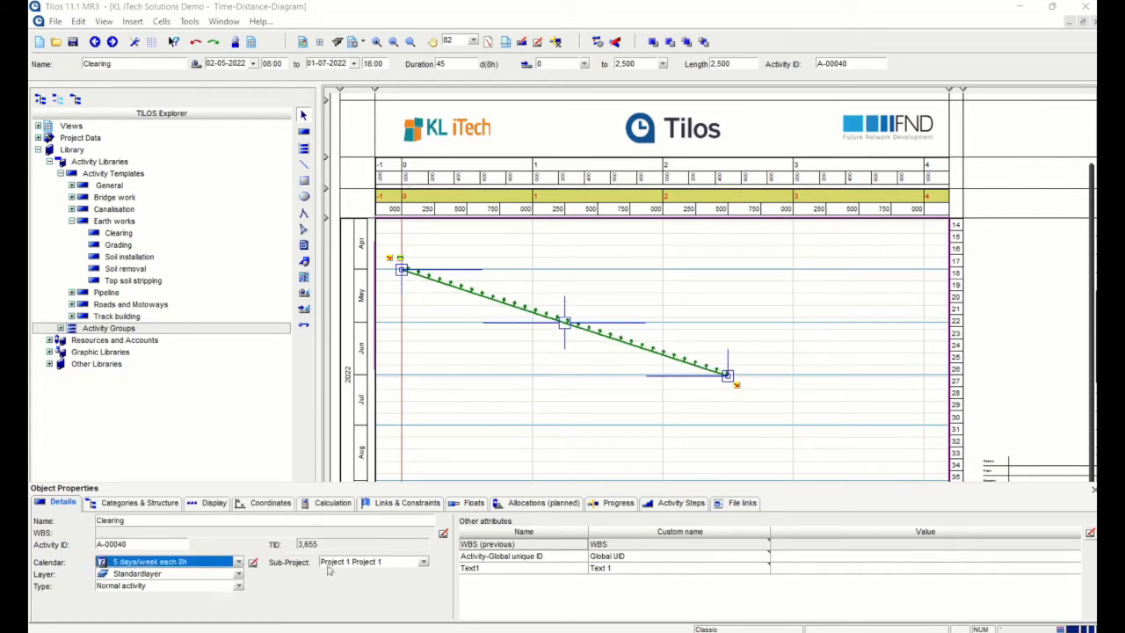
{"action": "left_click", "coordinate": [133, 503]}
{"action": "left_click", "coordinate": [215, 505]}
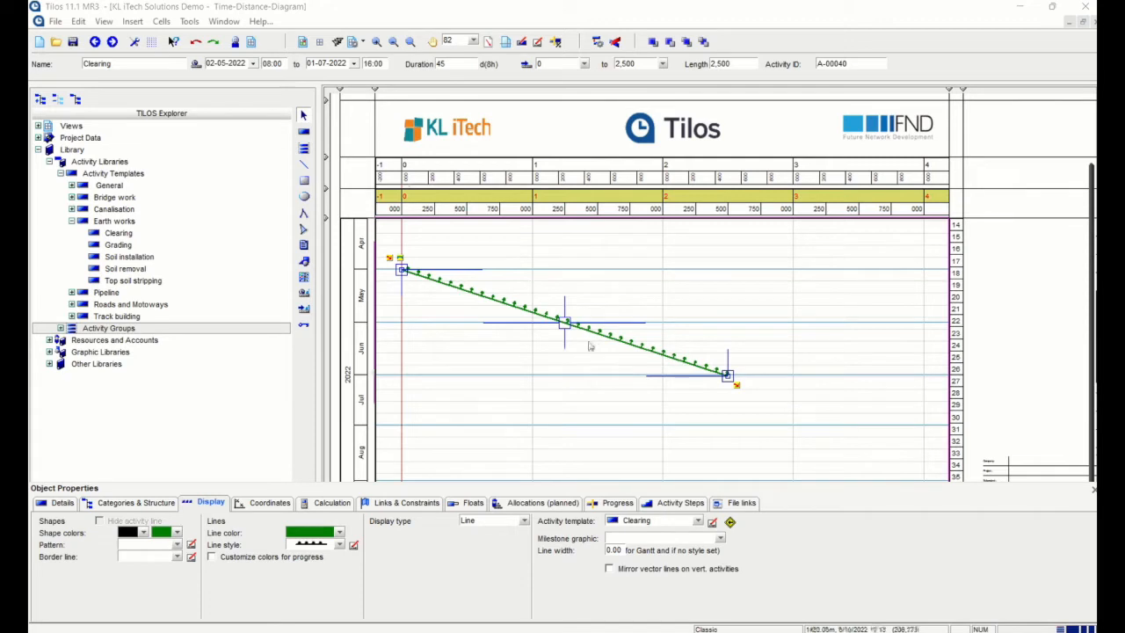
Colour the Clearing activity line red and pick a line style, then deselect it
{"action": "left_click", "coordinate": [340, 532]}
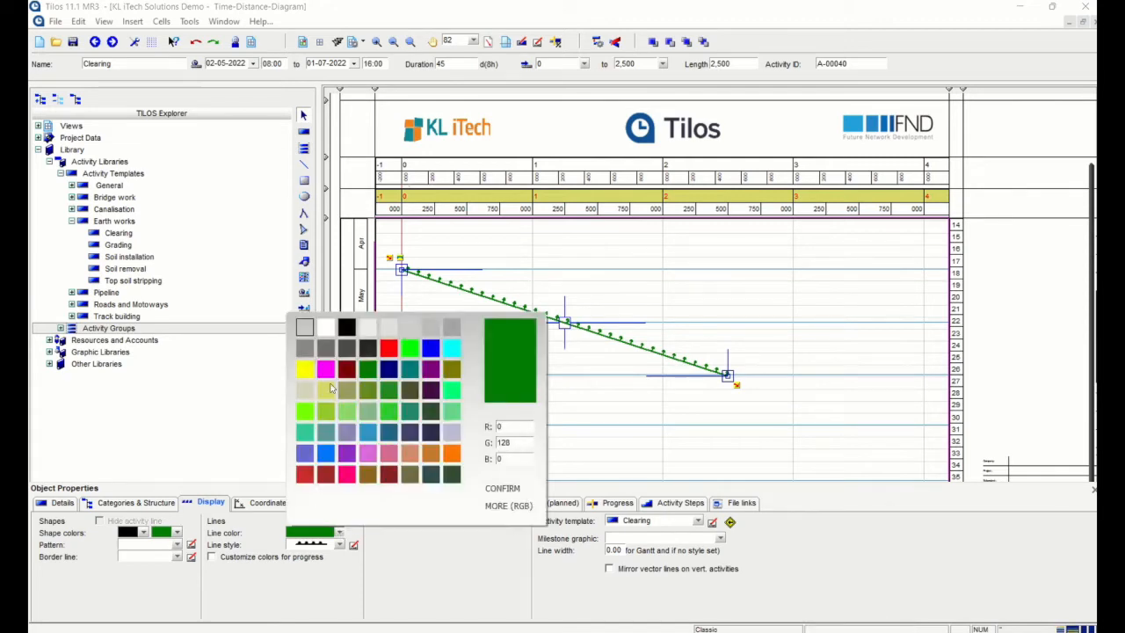
{"action": "left_click", "coordinate": [391, 348]}
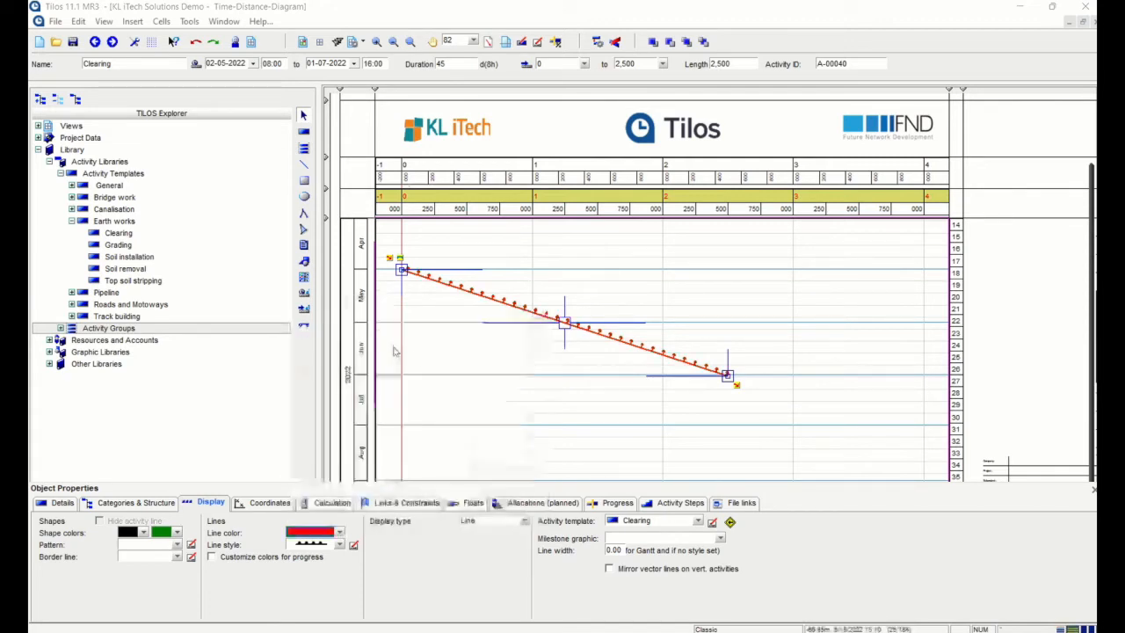
{"action": "left_click", "coordinate": [683, 319]}
{"action": "left_click", "coordinate": [613, 337]}
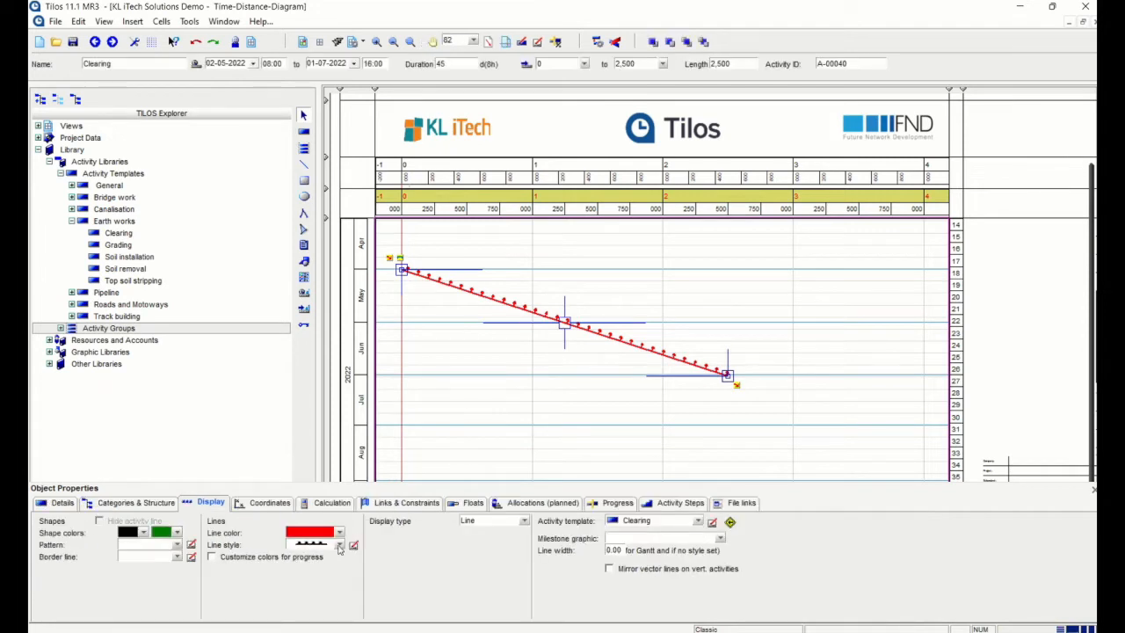
{"action": "left_click", "coordinate": [339, 545]}
{"action": "left_click", "coordinate": [326, 346]}
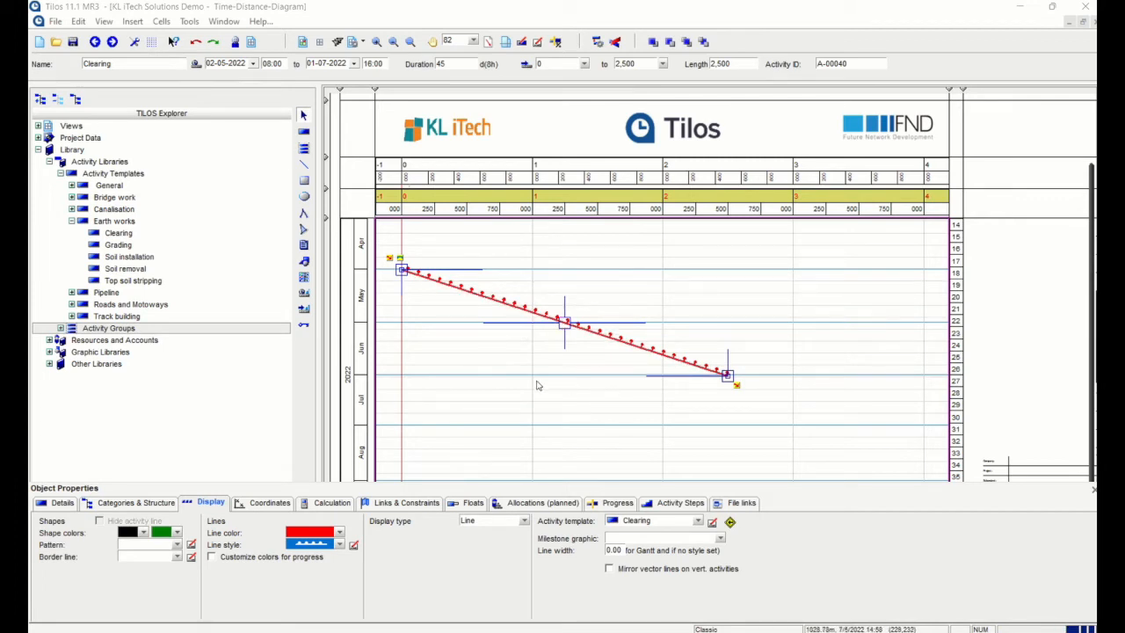
{"action": "left_click", "coordinate": [616, 374]}
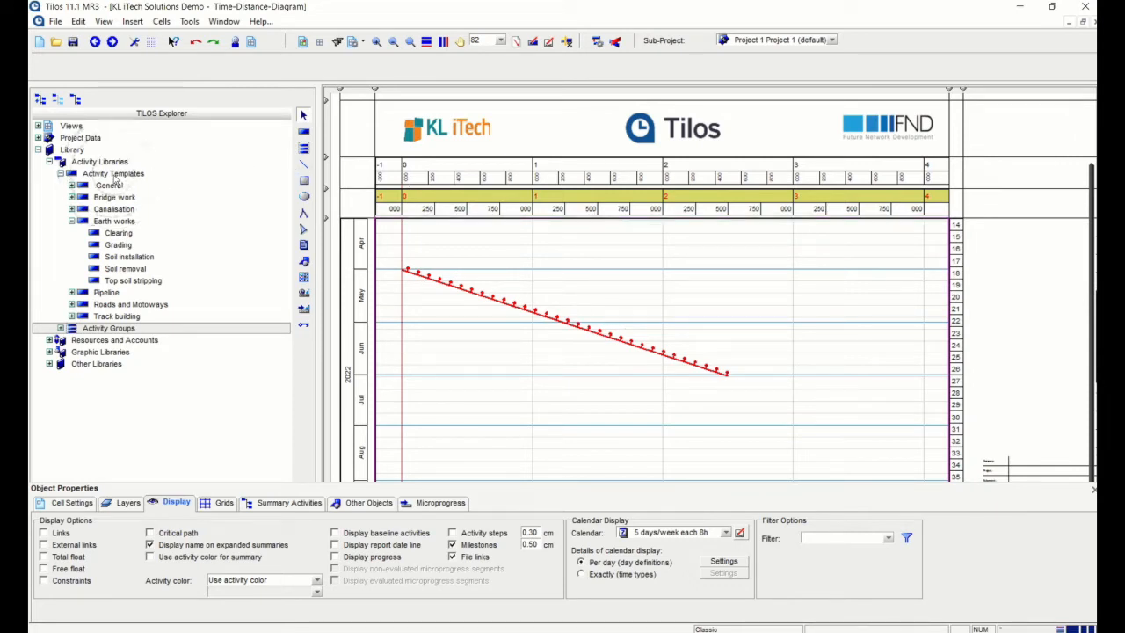
Copy and paste the Clearing template within Earth works
{"action": "left_click", "coordinate": [120, 232]}
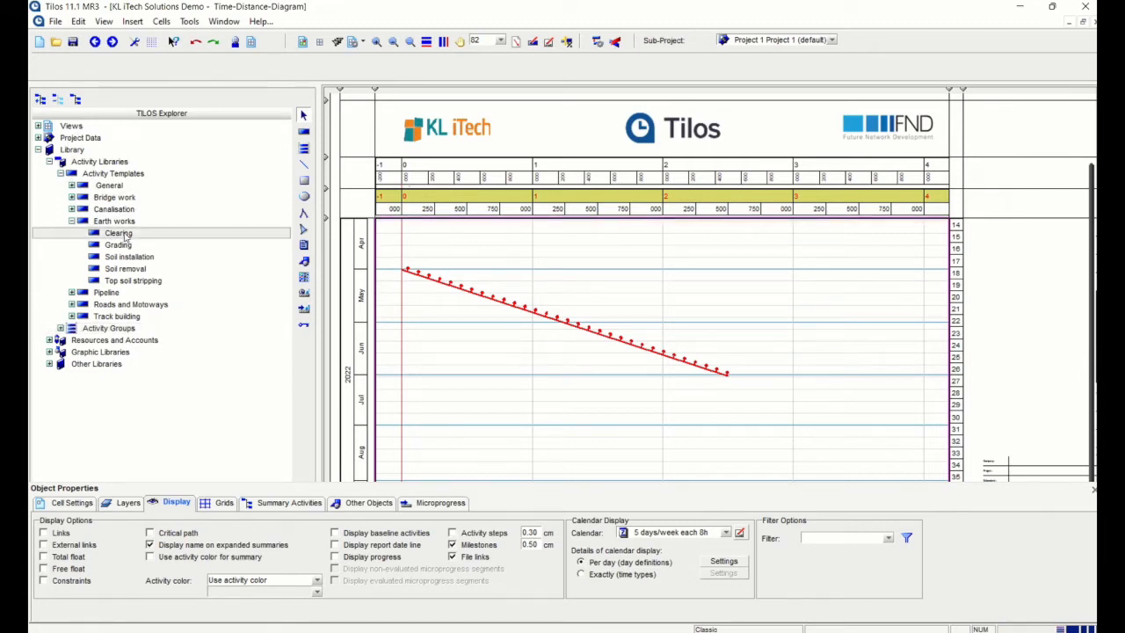
{"action": "right_click", "coordinate": [128, 236]}
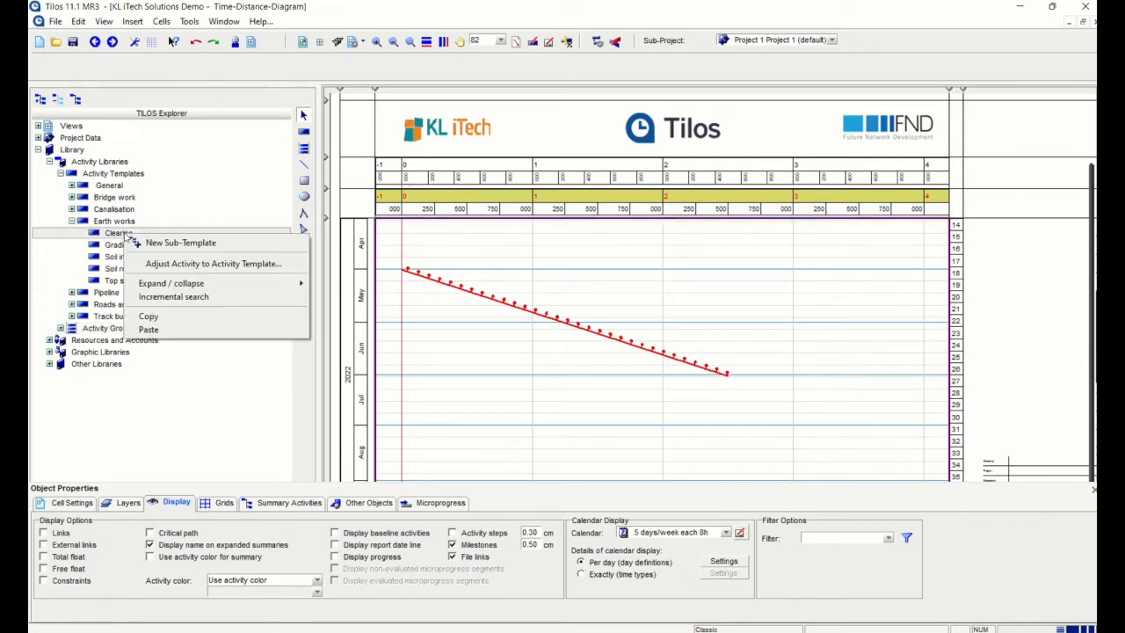
{"action": "left_click", "coordinate": [157, 318]}
{"action": "right_click", "coordinate": [127, 238]}
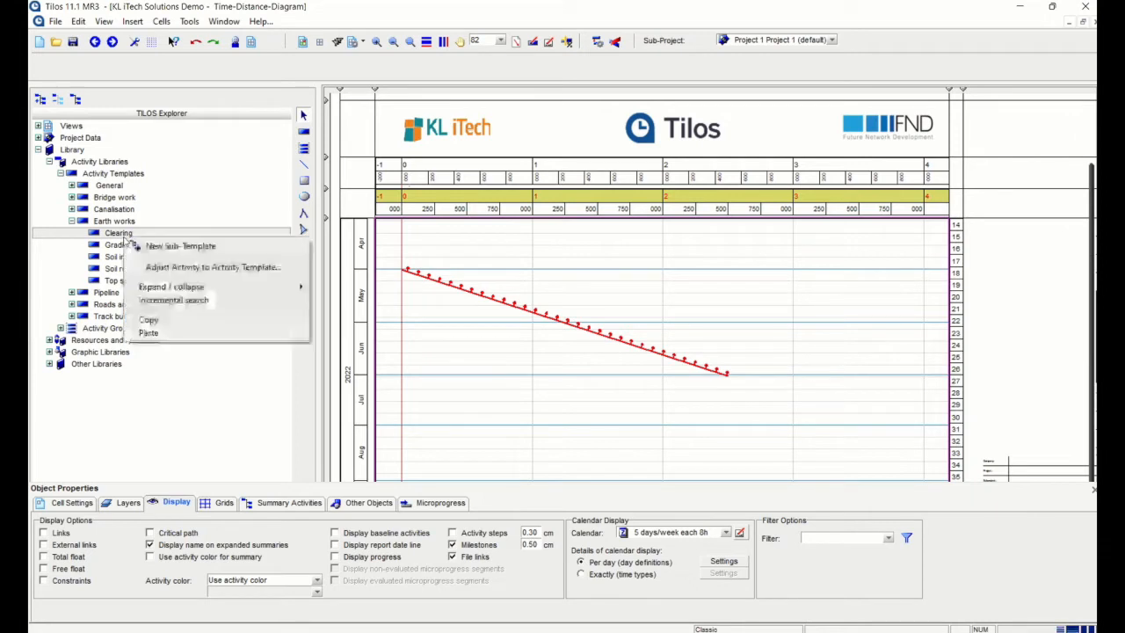
{"action": "left_click", "coordinate": [149, 333]}
Rename the Clearing (Copy) template to 'Trial Clearing - KL iTech'
{"action": "double_click", "coordinate": [123, 248]}
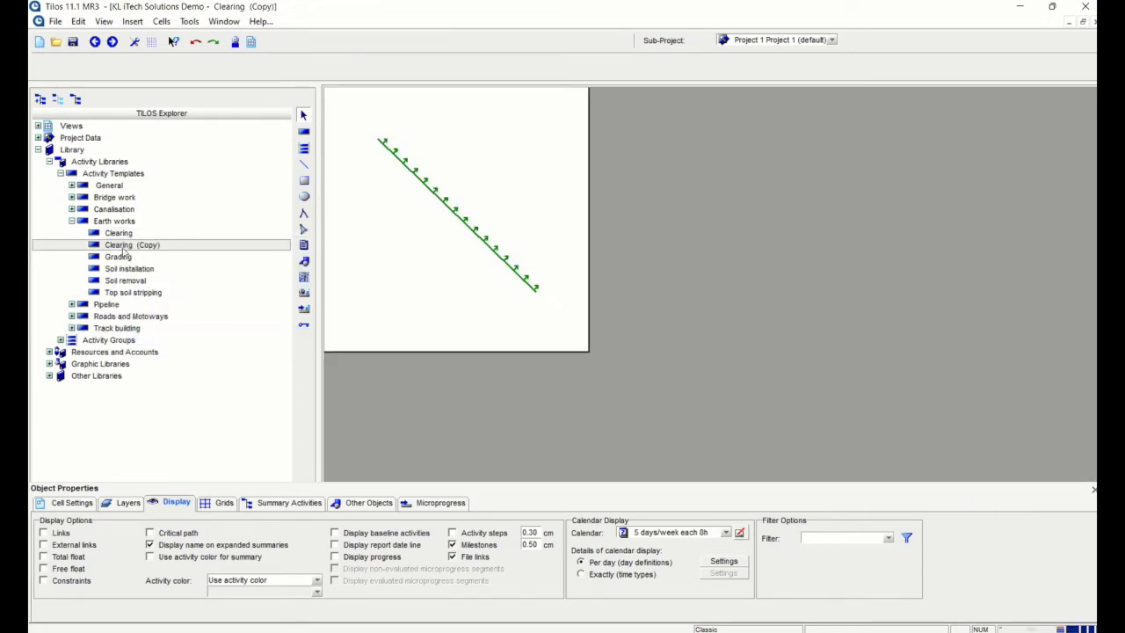
{"action": "left_click", "coordinate": [121, 232]}
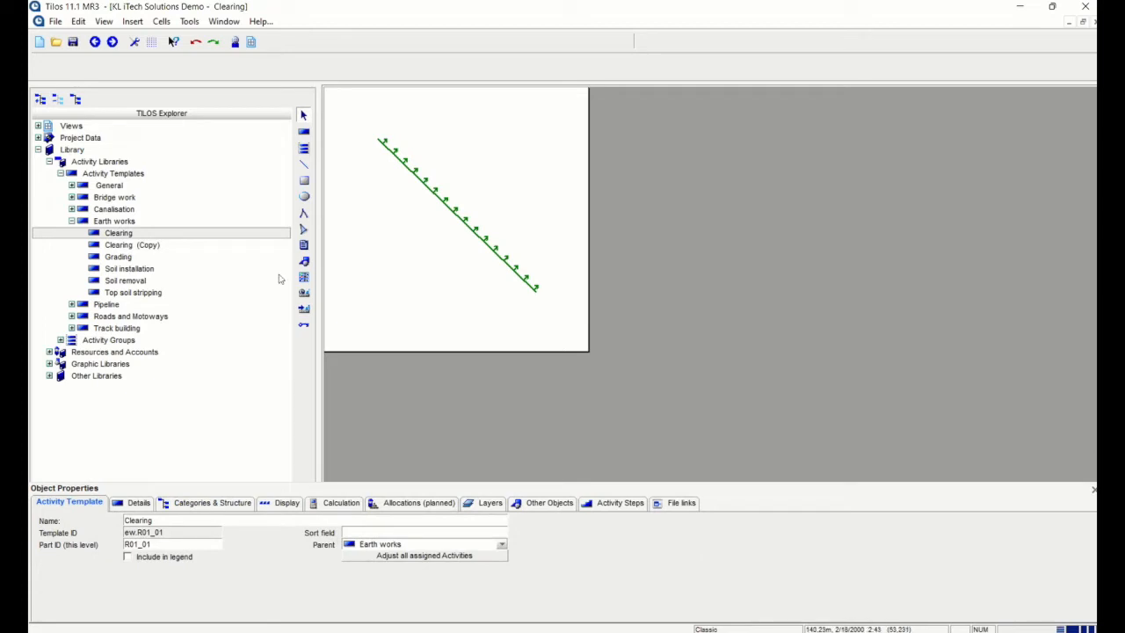
{"action": "left_click", "coordinate": [132, 257]}
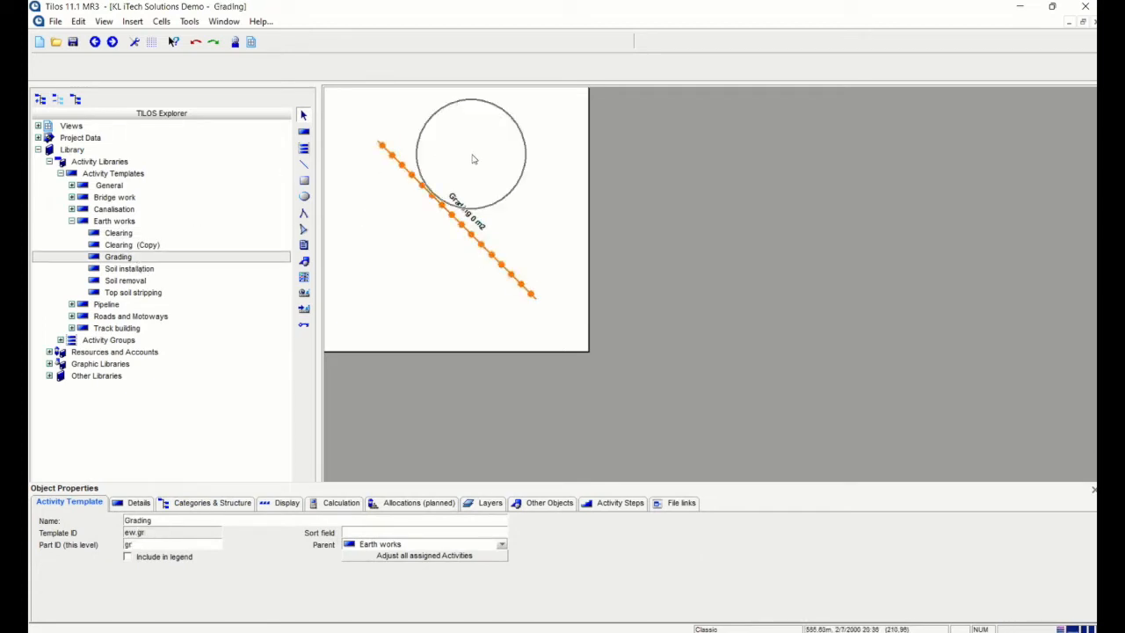
{"action": "left_click", "coordinate": [106, 248]}
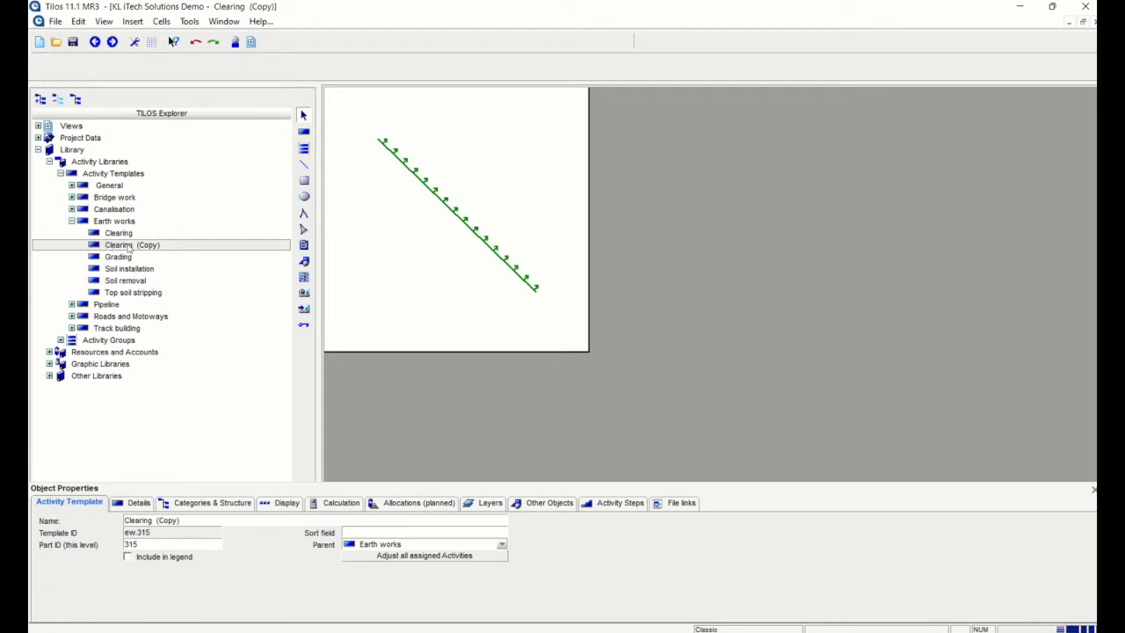
{"action": "left_click", "coordinate": [211, 520]}
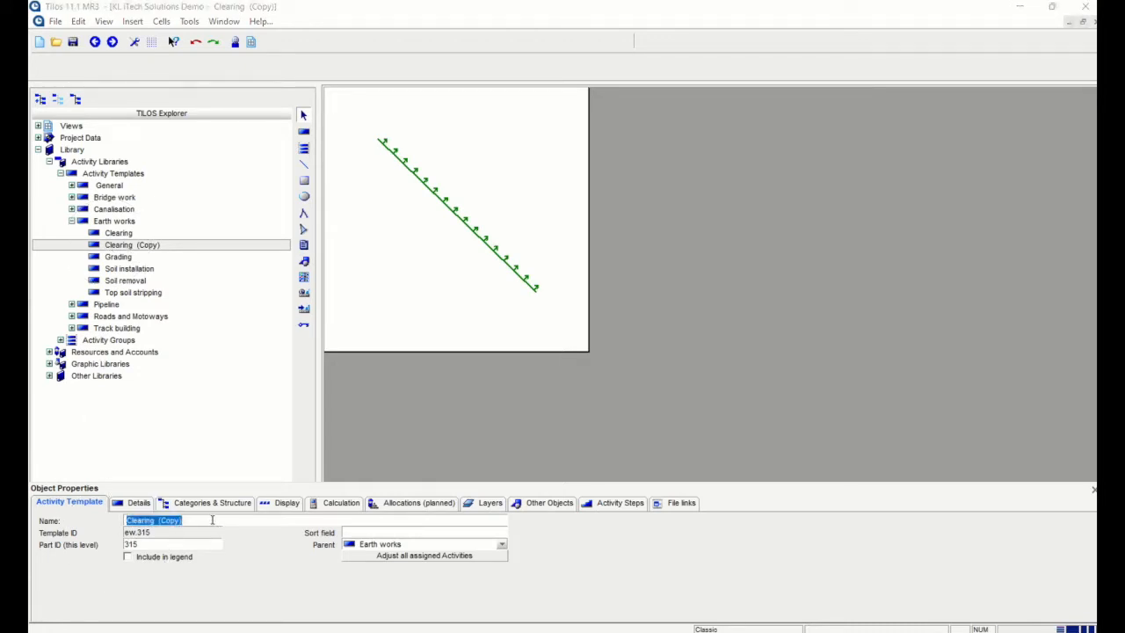
{"action": "type", "text": "Trial"}
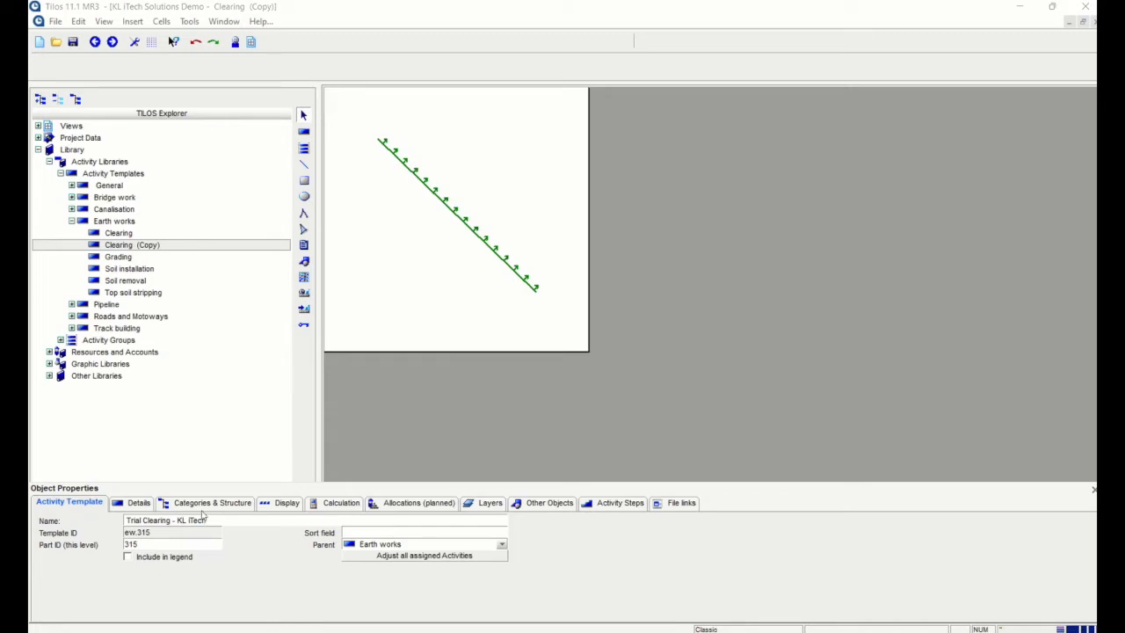
{"action": "left_click", "coordinate": [123, 504]}
{"action": "left_click", "coordinate": [136, 520]}
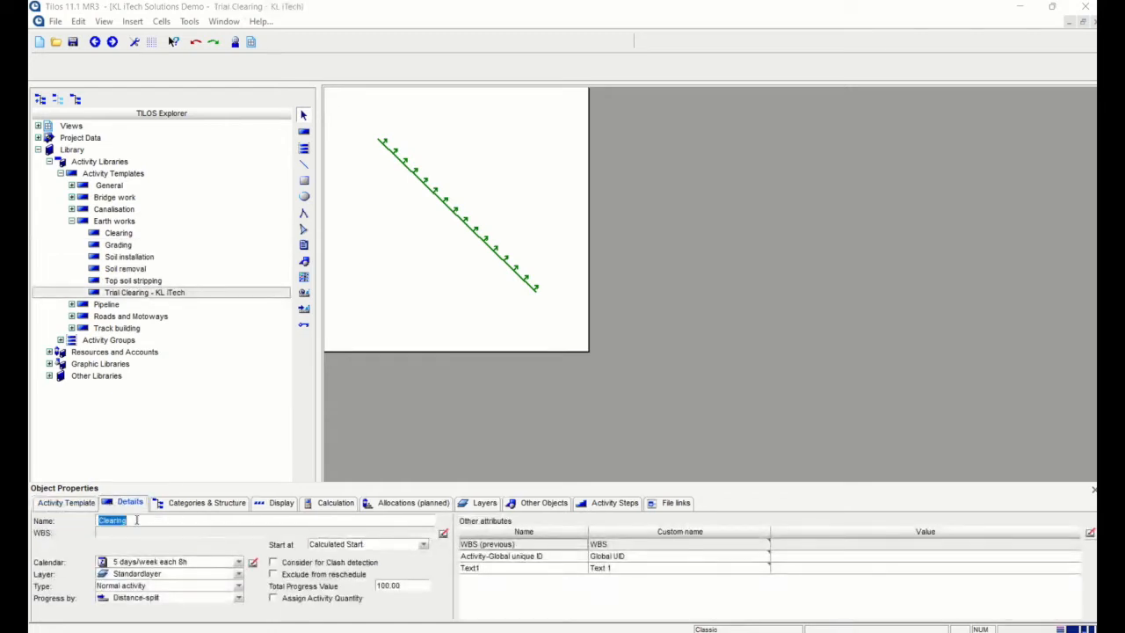
Set the Trial Clearing - KL iTech template's calendar to 6 days/week each 10h
{"action": "left_click", "coordinate": [77, 505]}
{"action": "left_click", "coordinate": [230, 519]}
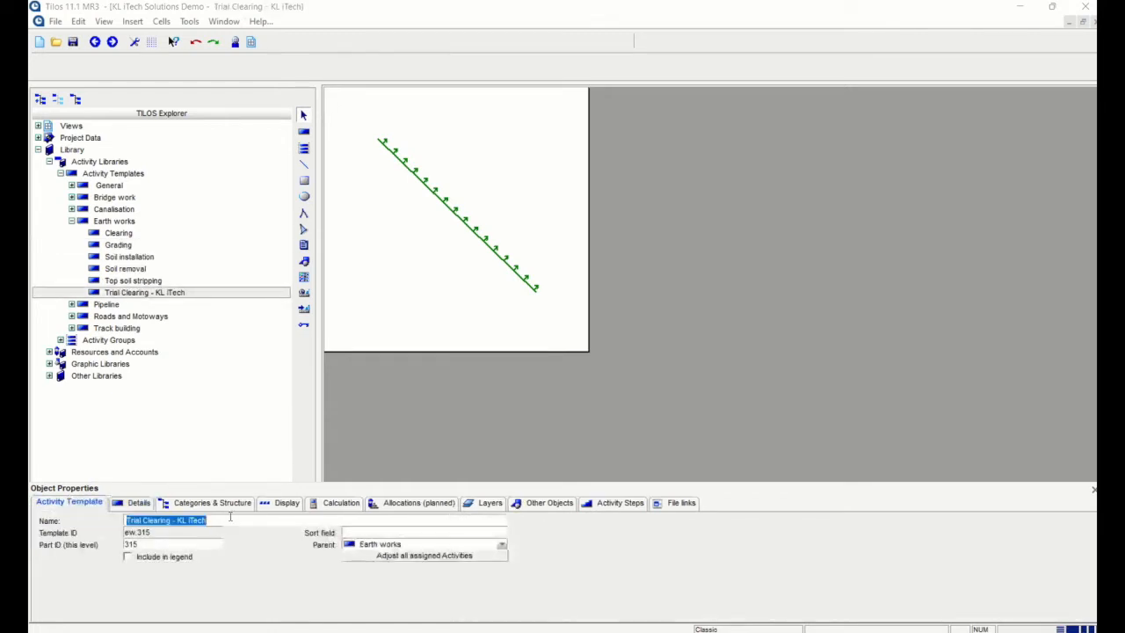
{"action": "left_click", "coordinate": [133, 502]}
{"action": "left_click", "coordinate": [170, 520]}
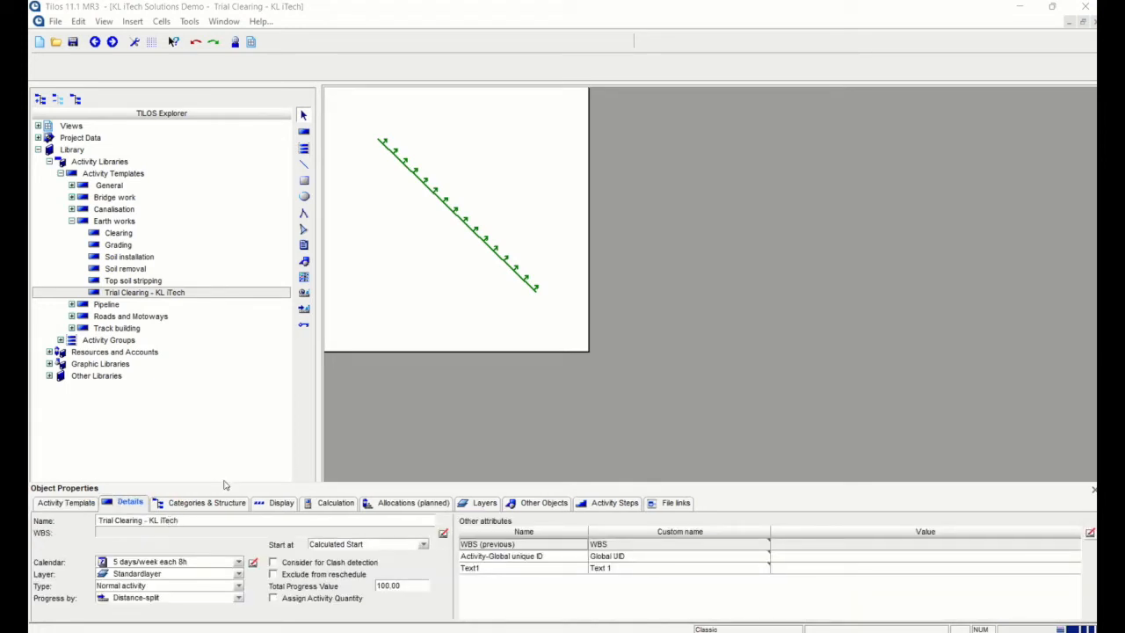
{"action": "left_click", "coordinate": [237, 567]}
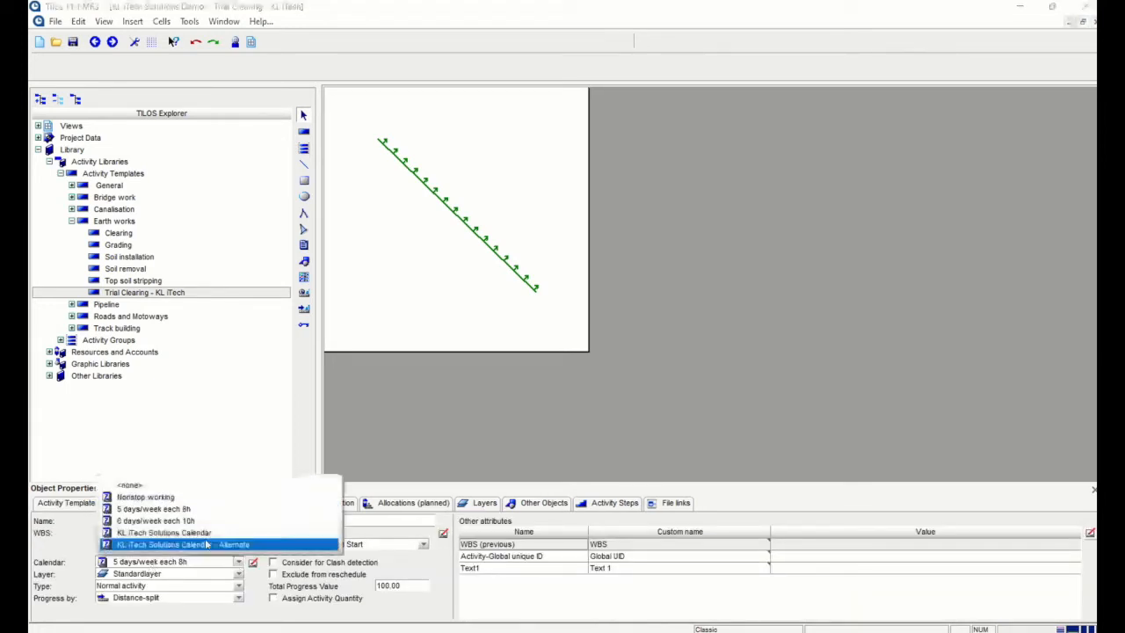
{"action": "left_click", "coordinate": [146, 520]}
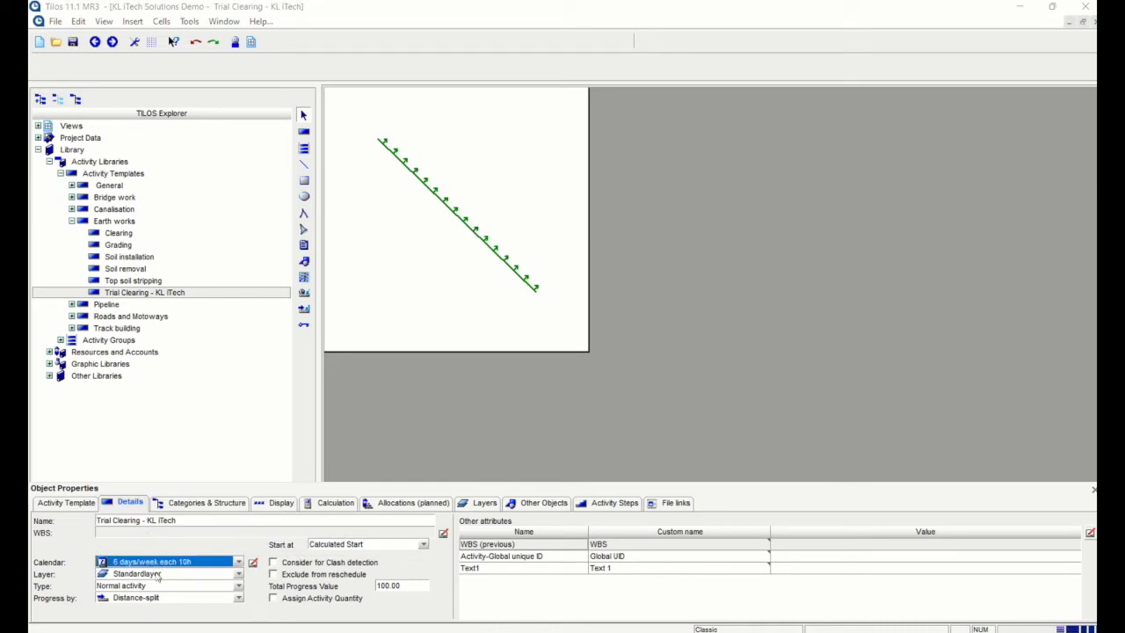
Give the template's activity line a magenta colour and a dashed line style
{"action": "left_click", "coordinate": [279, 503]}
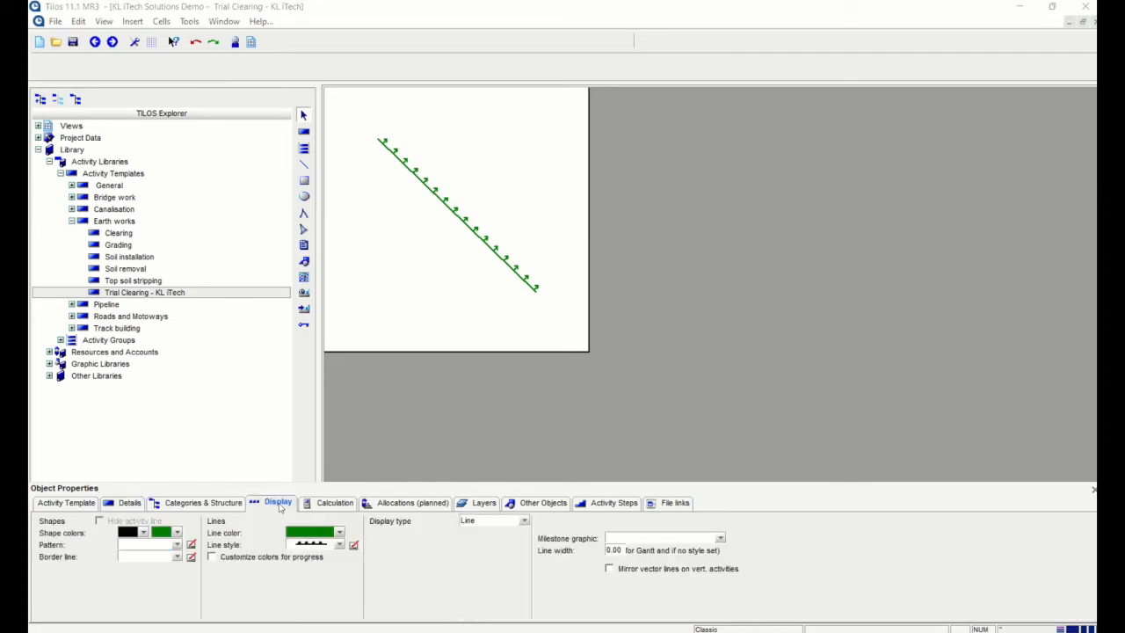
{"action": "left_click", "coordinate": [341, 534]}
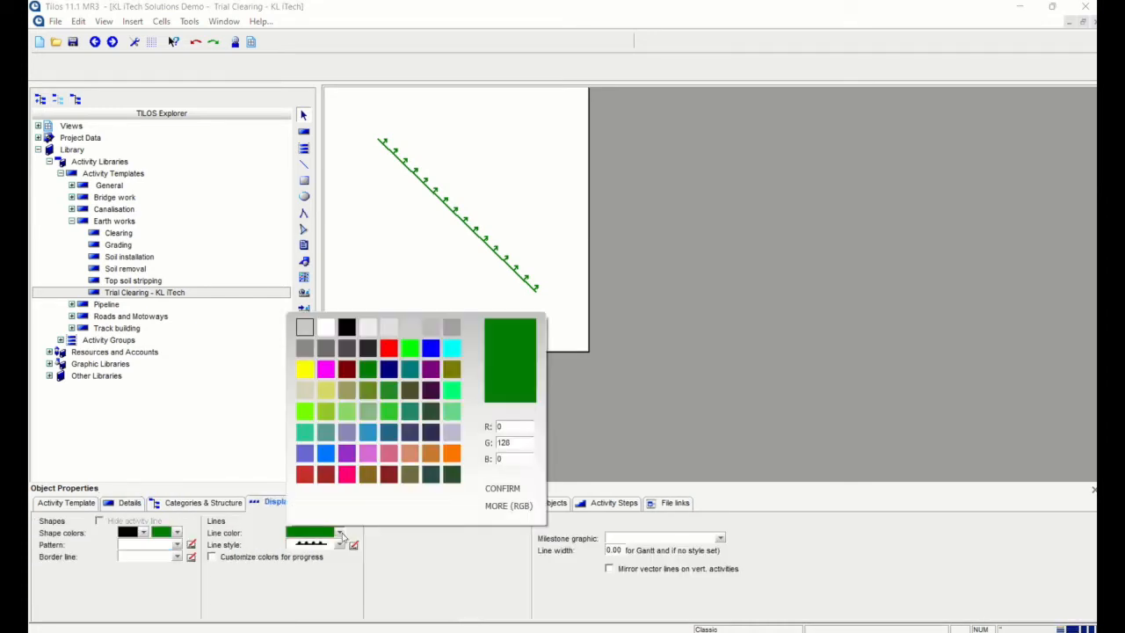
{"action": "left_click", "coordinate": [325, 369]}
{"action": "left_click", "coordinate": [340, 545]}
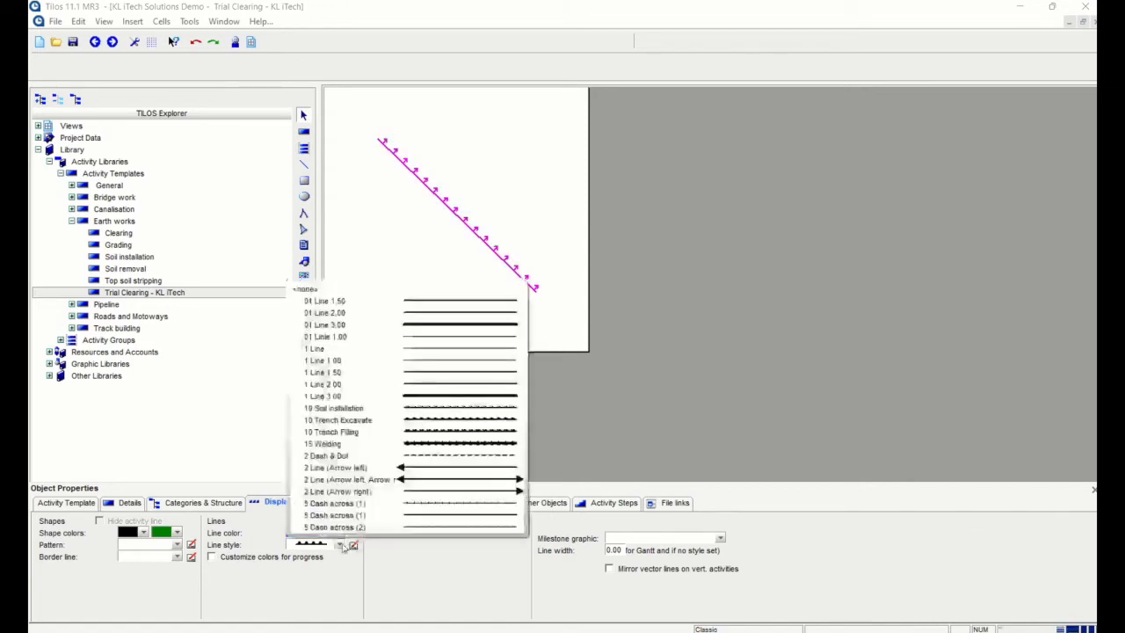
{"action": "scroll", "coordinate": [433, 400], "scroll_direction": "down", "scroll_amount": 7}
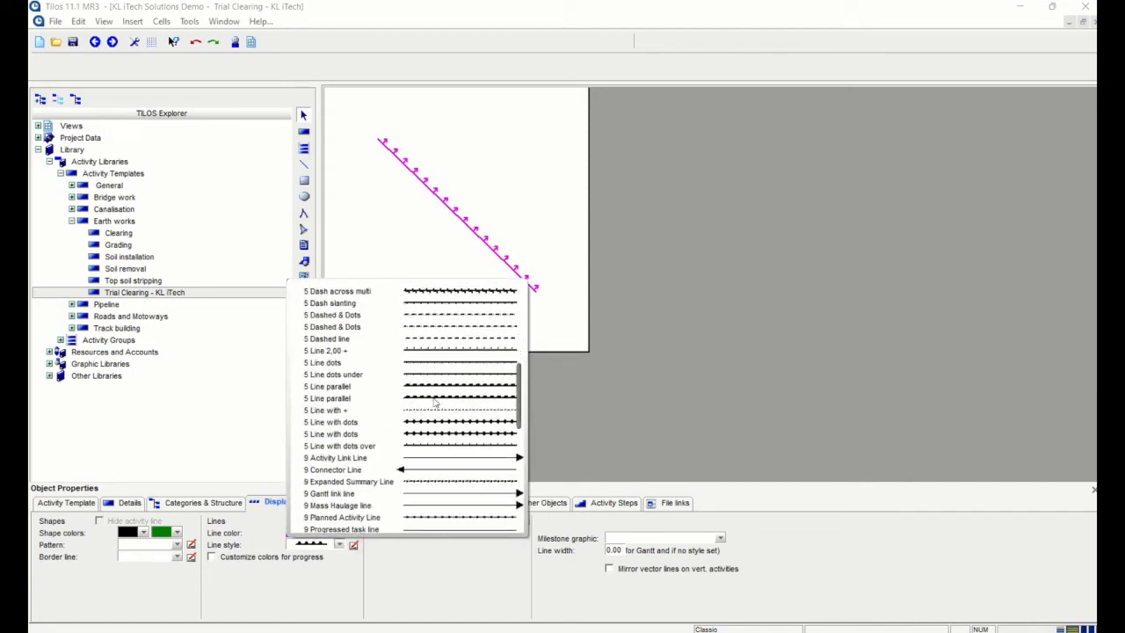
{"action": "scroll", "coordinate": [436, 396], "scroll_direction": "up", "scroll_amount": 2}
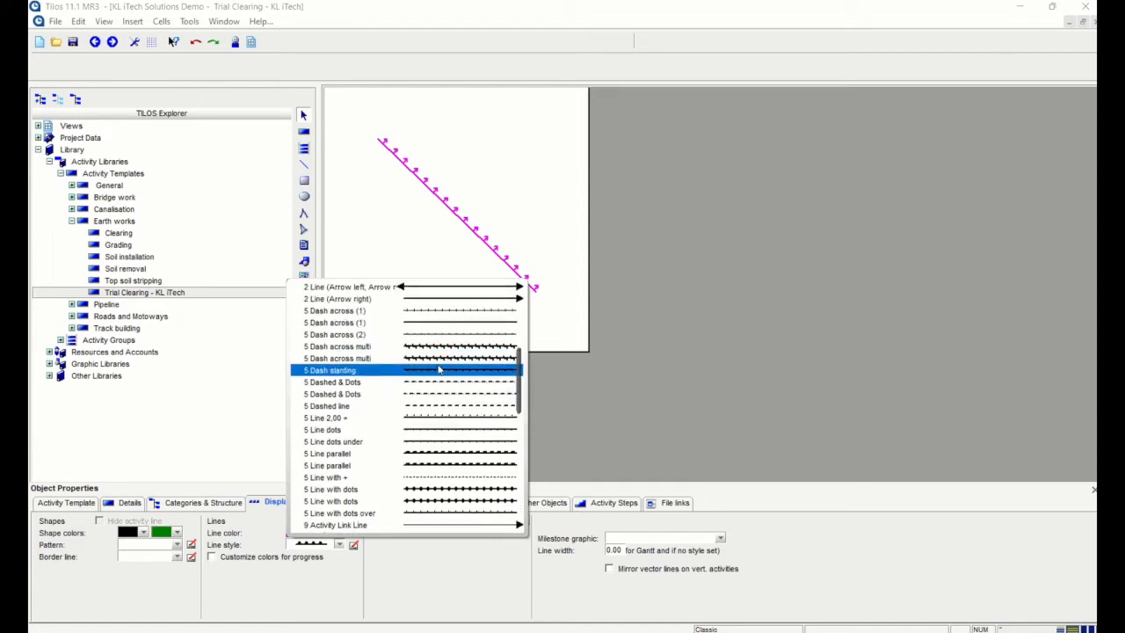
{"action": "left_click", "coordinate": [440, 360]}
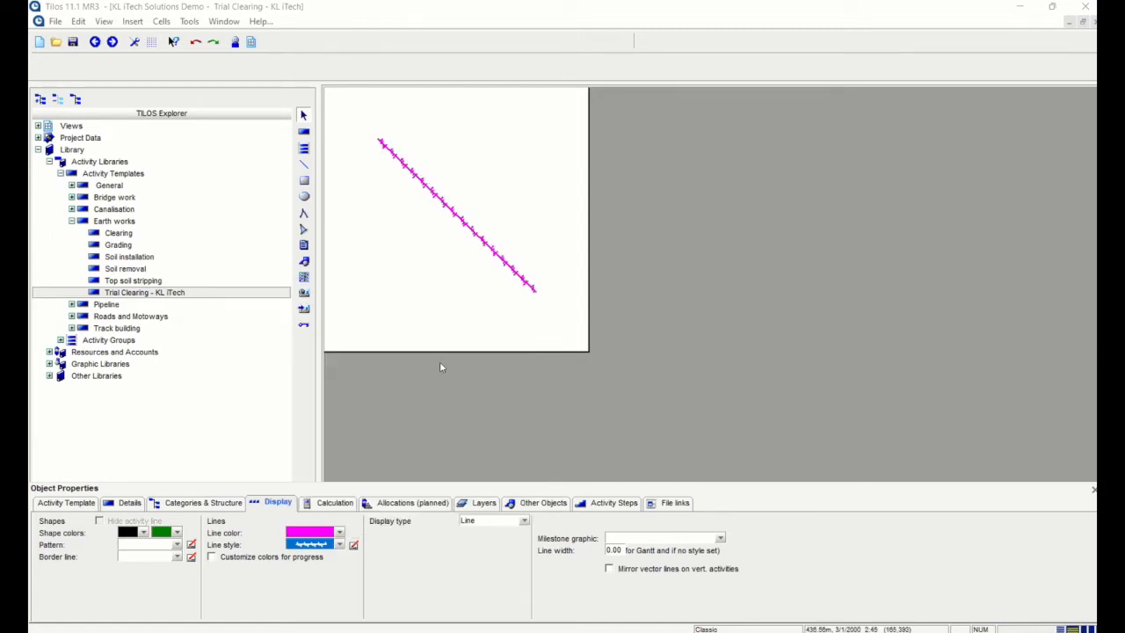
{"action": "left_click", "coordinate": [446, 307]}
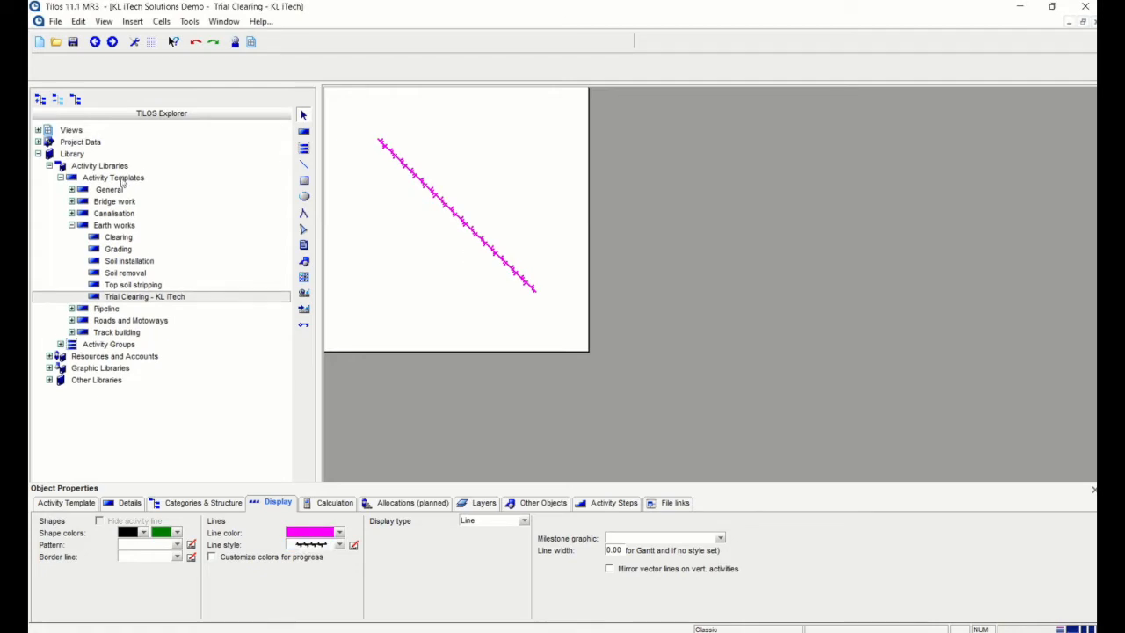
{"action": "left_click", "coordinate": [39, 128]}
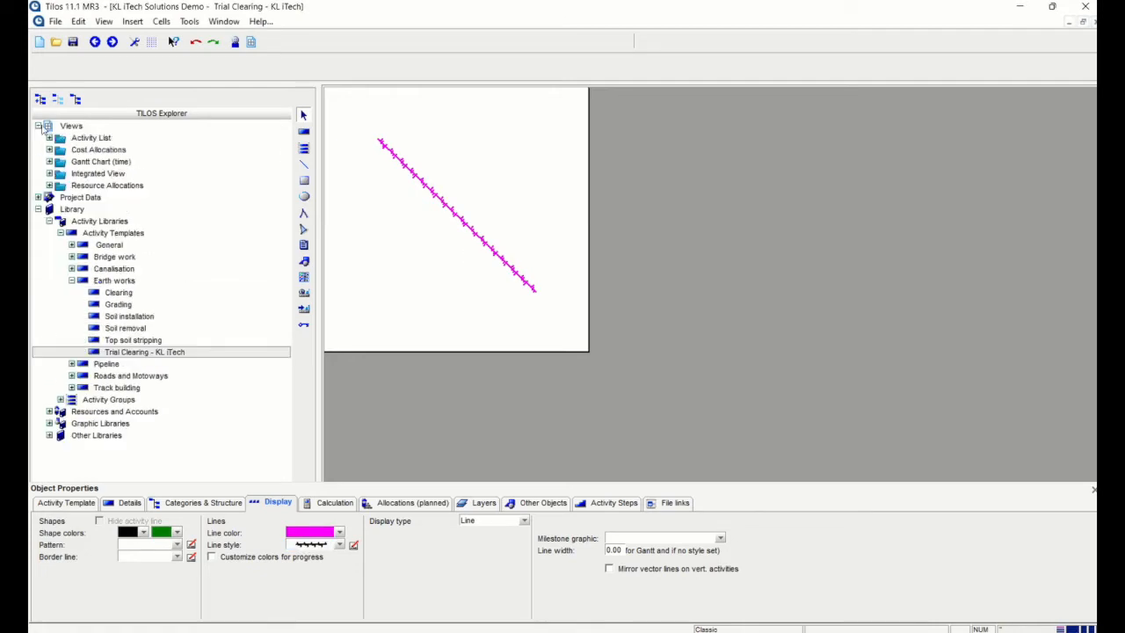
On the Time-Distance-Diagram, draw a Trial Clearing - KL iTech activity from 18-06-2022 to 19-08-2022 over 650–2,950
{"action": "left_click", "coordinate": [49, 173]}
{"action": "double_click", "coordinate": [119, 185]}
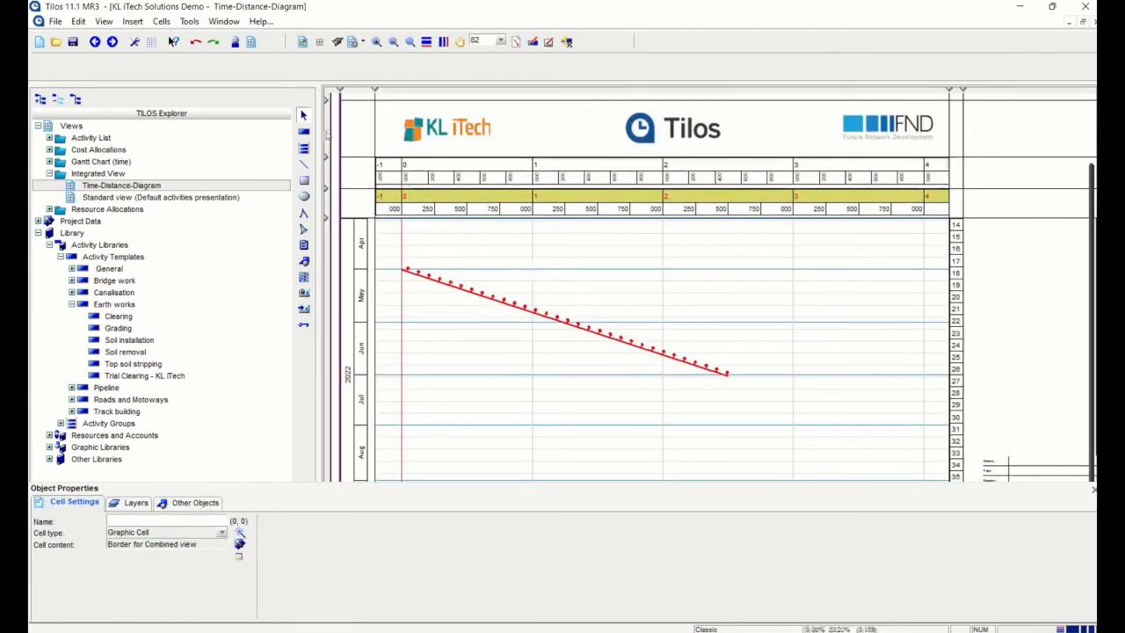
{"action": "left_click", "coordinate": [304, 147]}
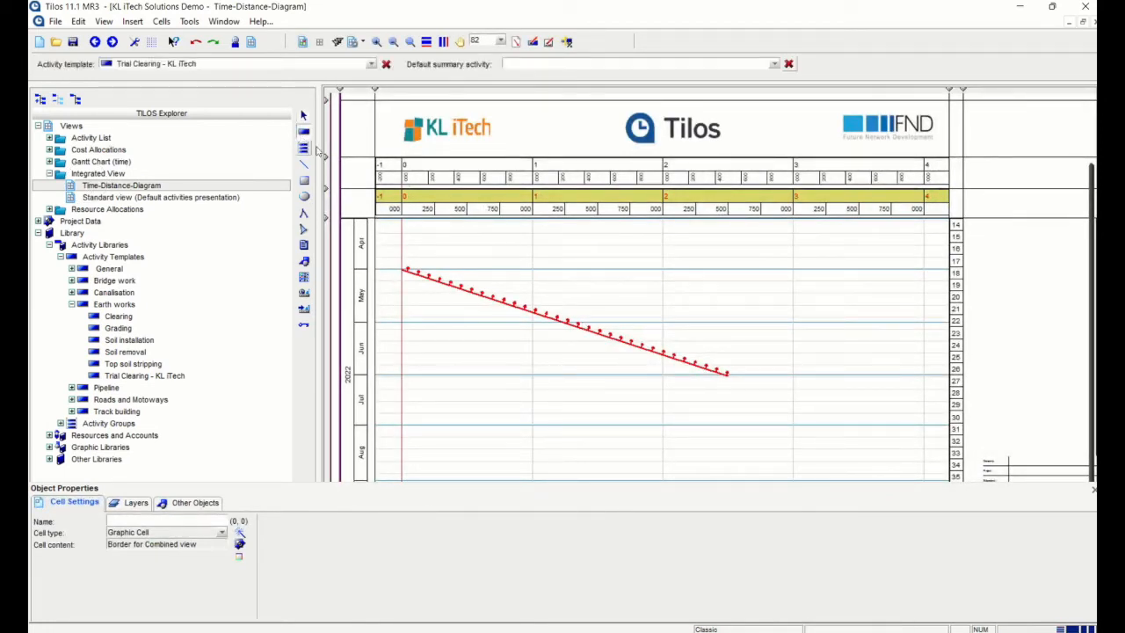
{"action": "left_click", "coordinate": [371, 64]}
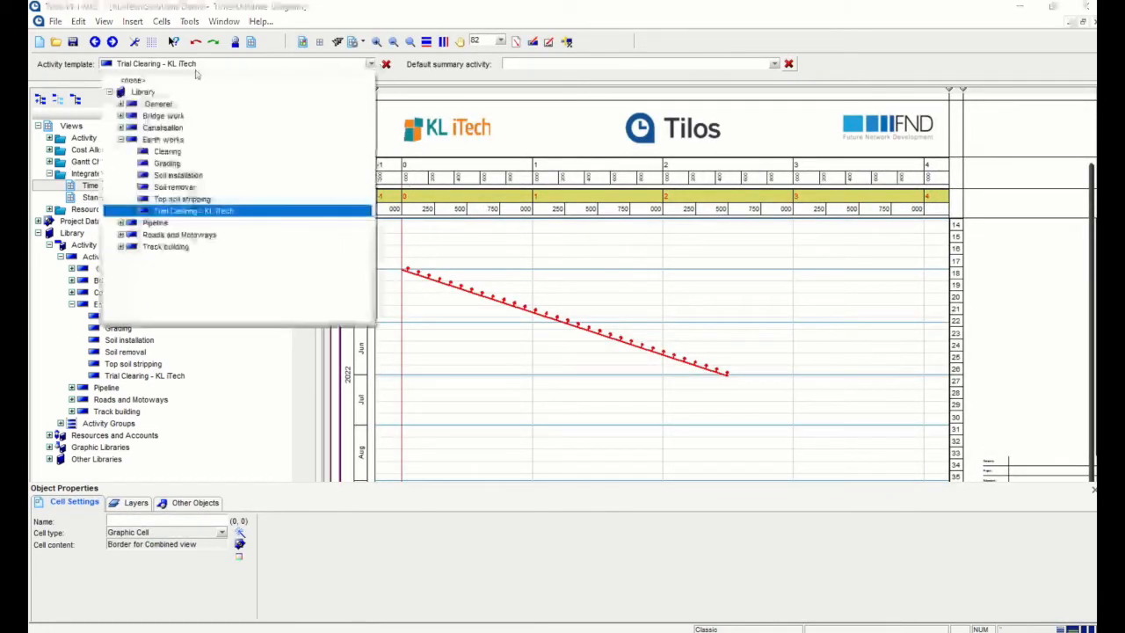
{"action": "left_click", "coordinate": [211, 218]}
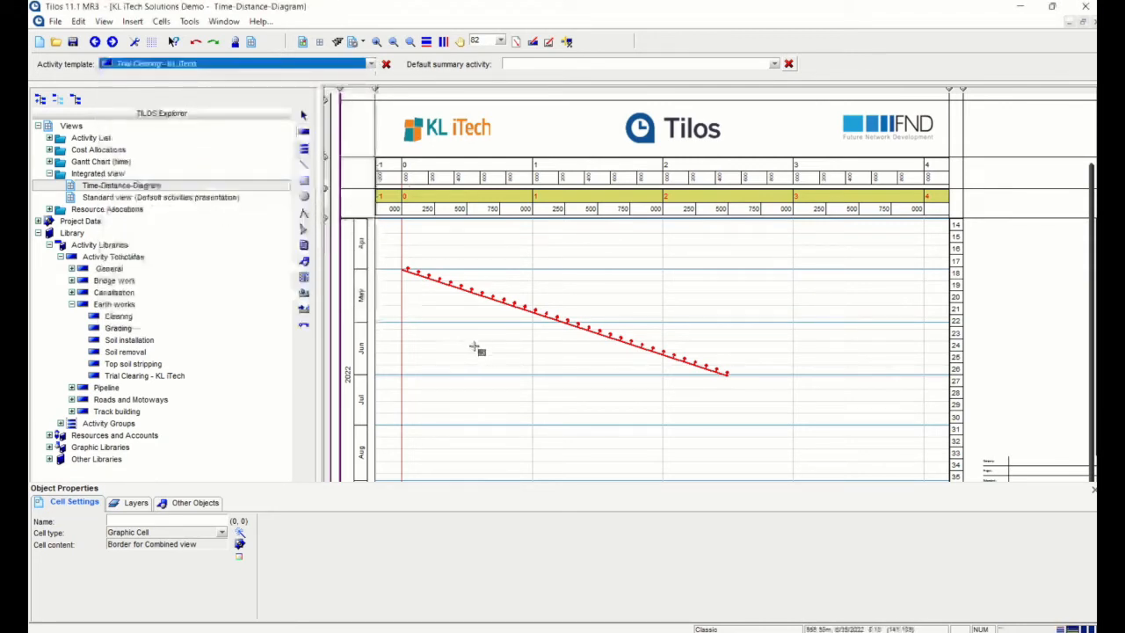
{"action": "left_click_drag", "start_coordinate": [486, 354], "coordinate": [789, 461]}
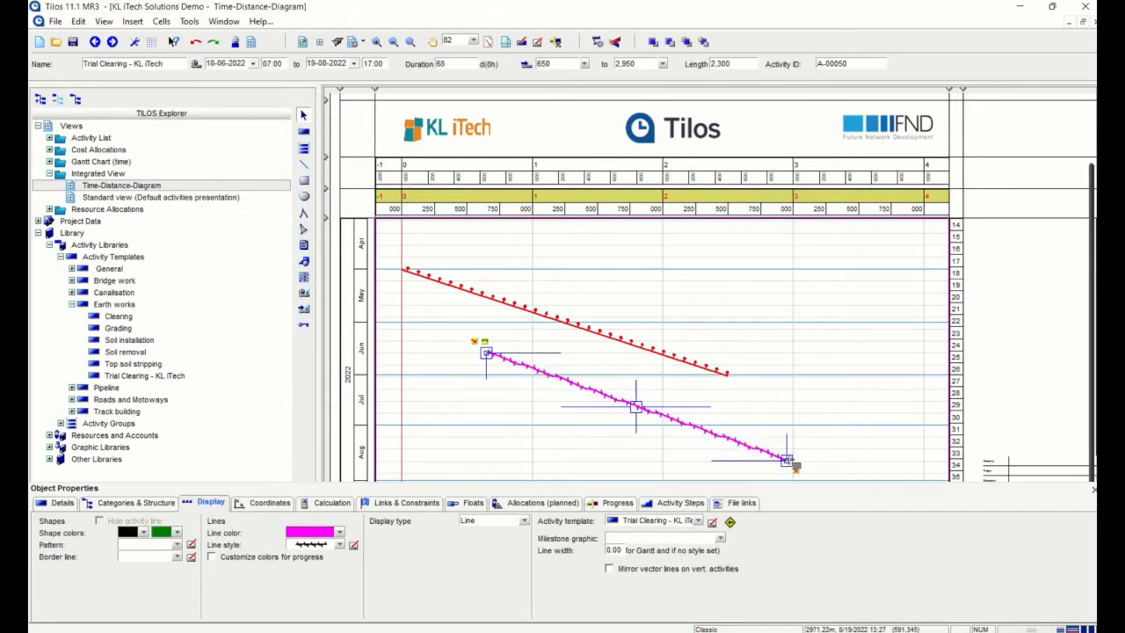
{"action": "left_click", "coordinate": [815, 362]}
{"action": "scroll", "coordinate": [815, 362], "scroll_direction": "down", "scroll_amount": 1}
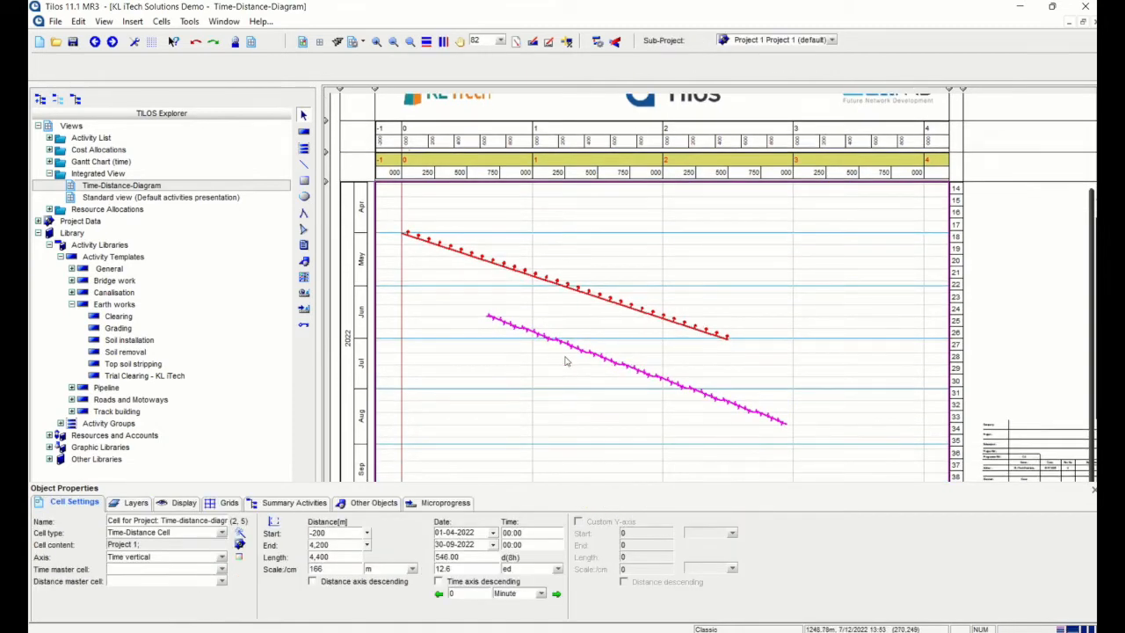
{"action": "left_click", "coordinate": [635, 370]}
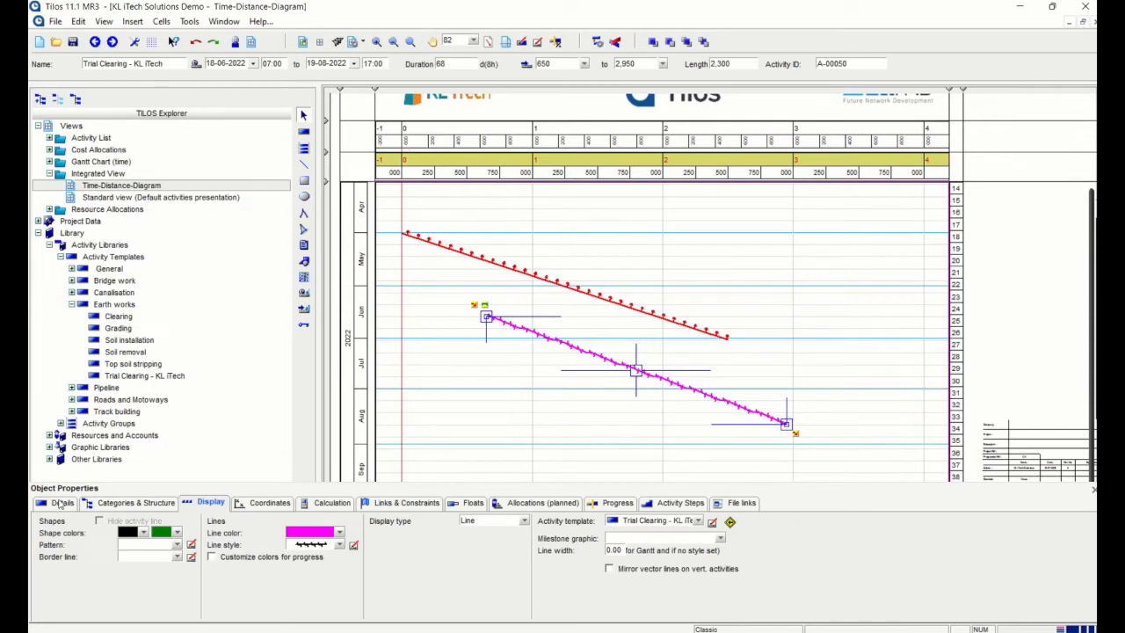
Show the magenta activity's Details, confirming its 6 days/week each 10h calendar
{"action": "left_click", "coordinate": [59, 504]}
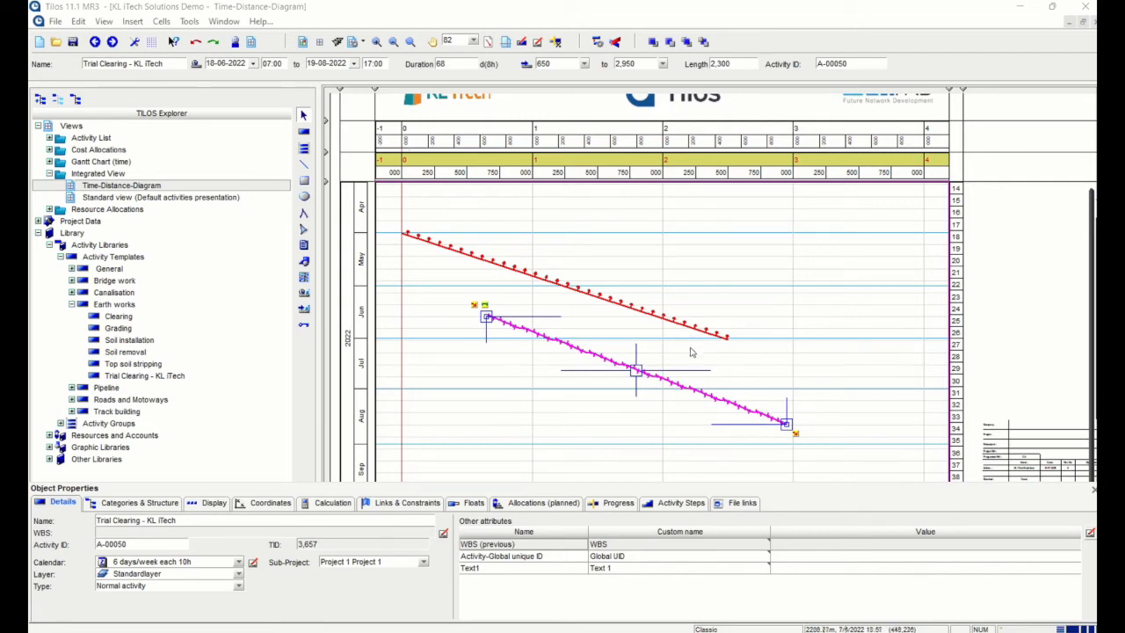
Drag a finish-to-start link from Clearing's end point to the start of Trial Clearing
{"action": "left_click", "coordinate": [645, 430]}
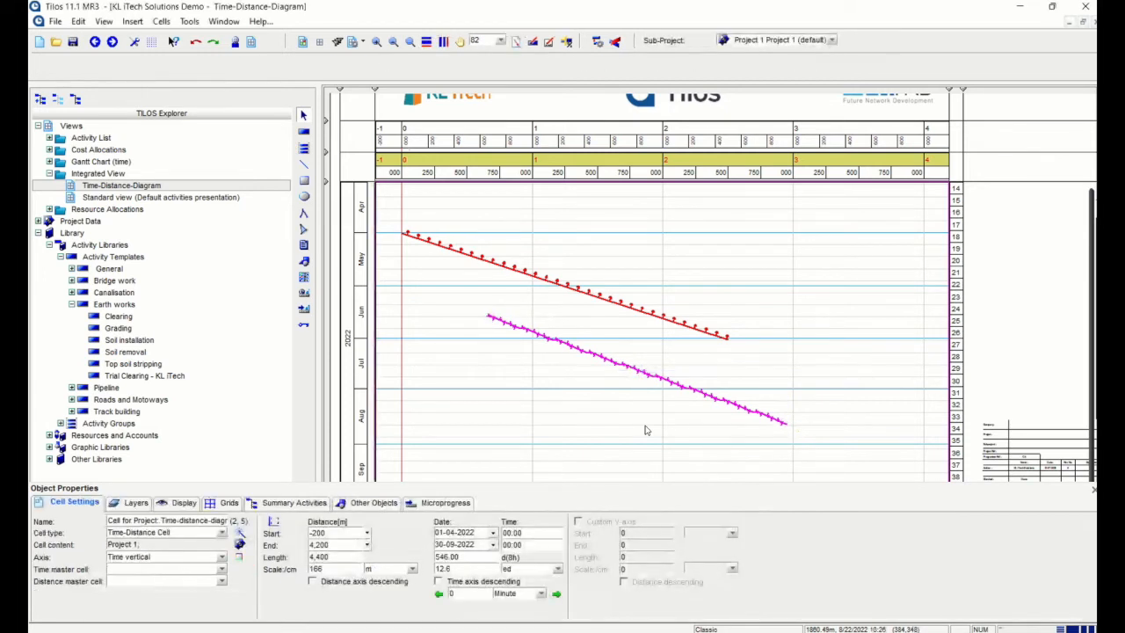
{"action": "left_click", "coordinate": [672, 324]}
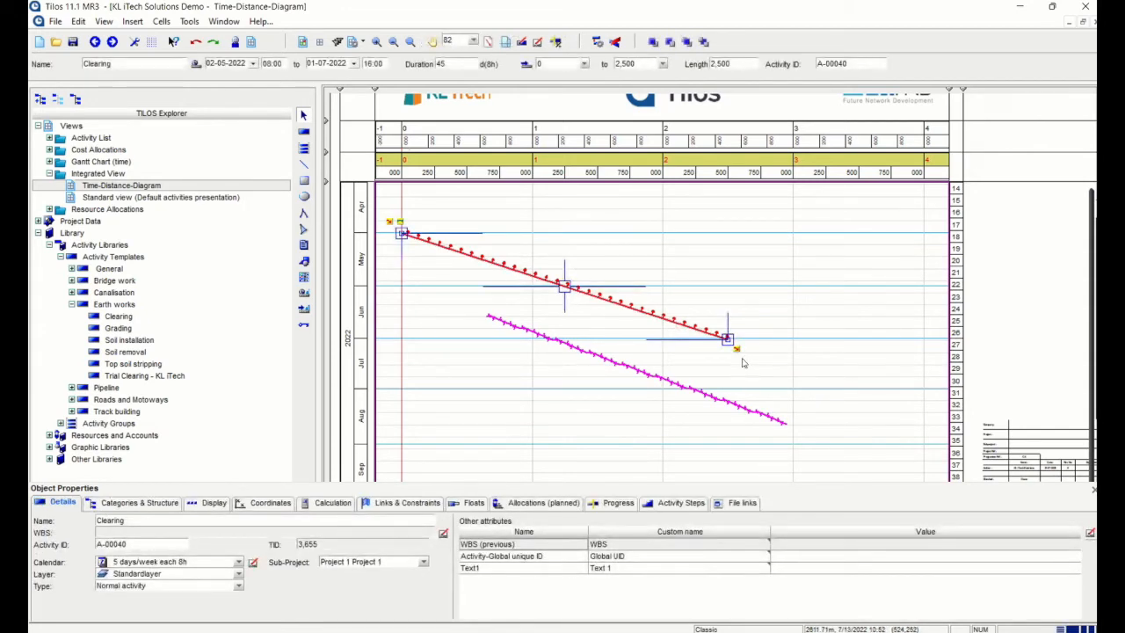
{"action": "left_click", "coordinate": [739, 359]}
{"action": "left_click", "coordinate": [737, 354]}
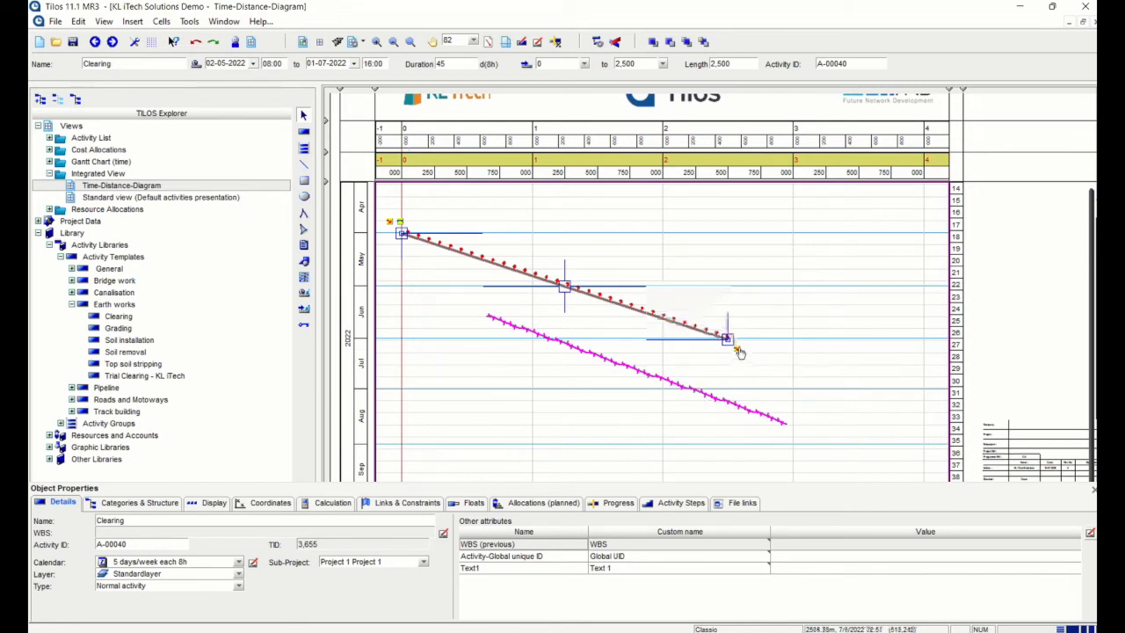
{"action": "left_click_drag", "start_coordinate": [730, 346], "coordinate": [485, 314]}
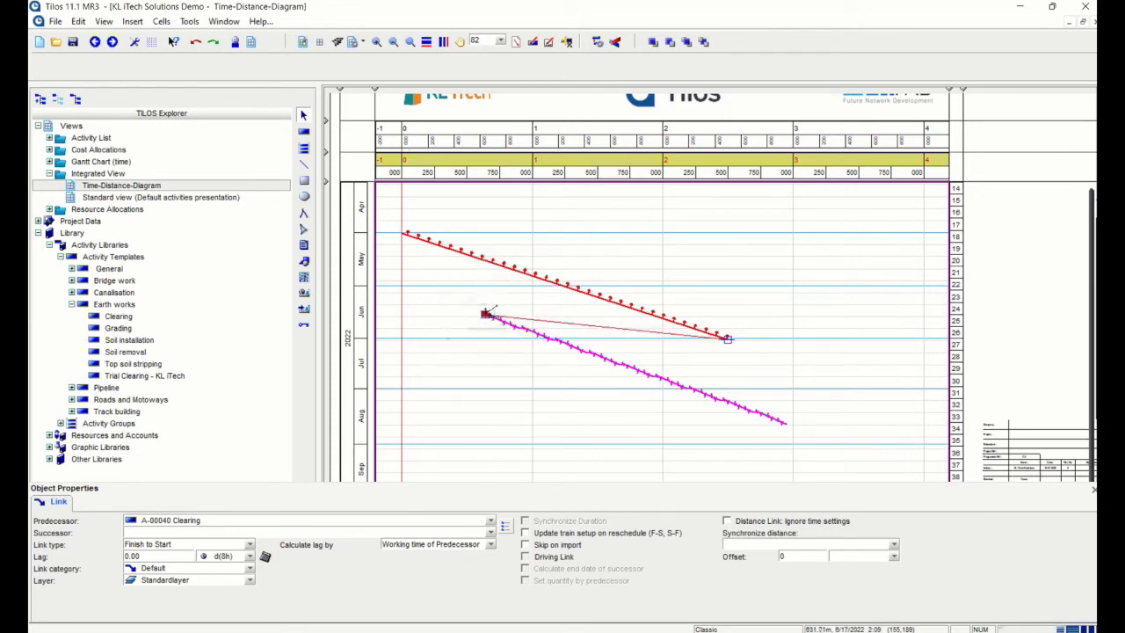
Keep the Clearing–Trial Clearing link as Finish to Start and set its lag to 10
{"action": "left_click", "coordinate": [627, 330]}
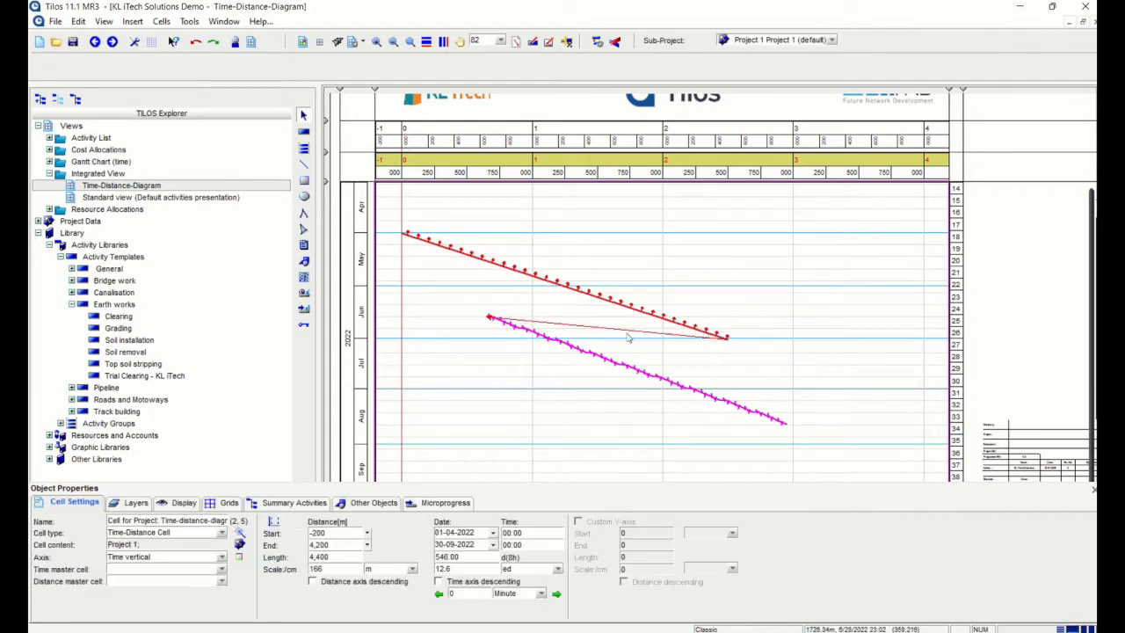
{"action": "left_click", "coordinate": [634, 332]}
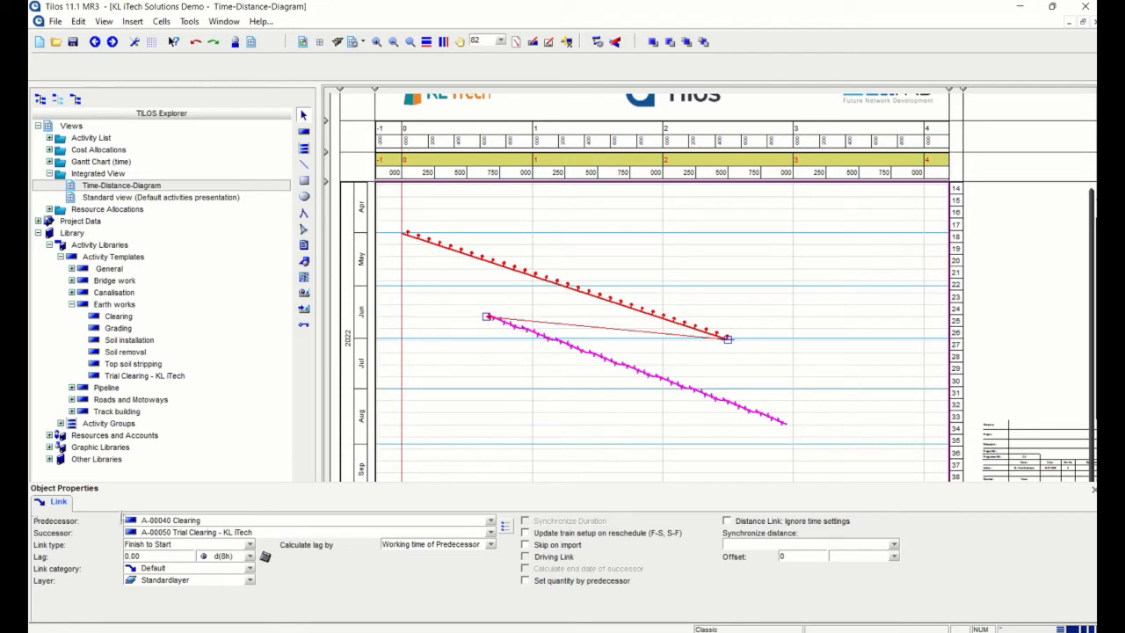
{"action": "left_click", "coordinate": [186, 546]}
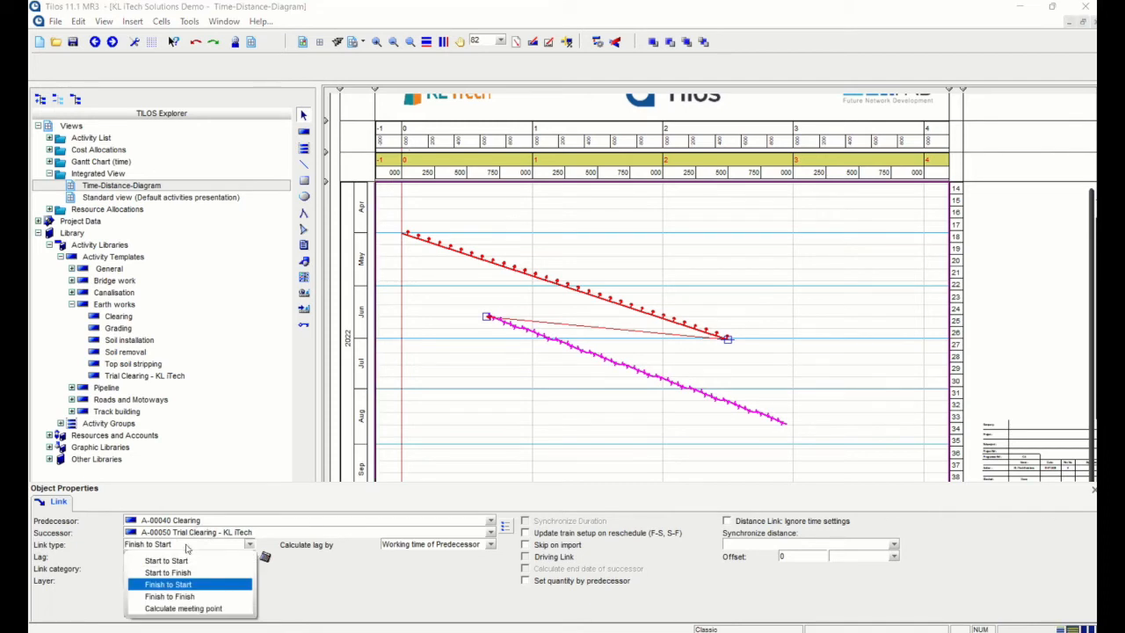
{"action": "left_click", "coordinate": [186, 546]}
{"action": "left_click", "coordinate": [186, 546]}
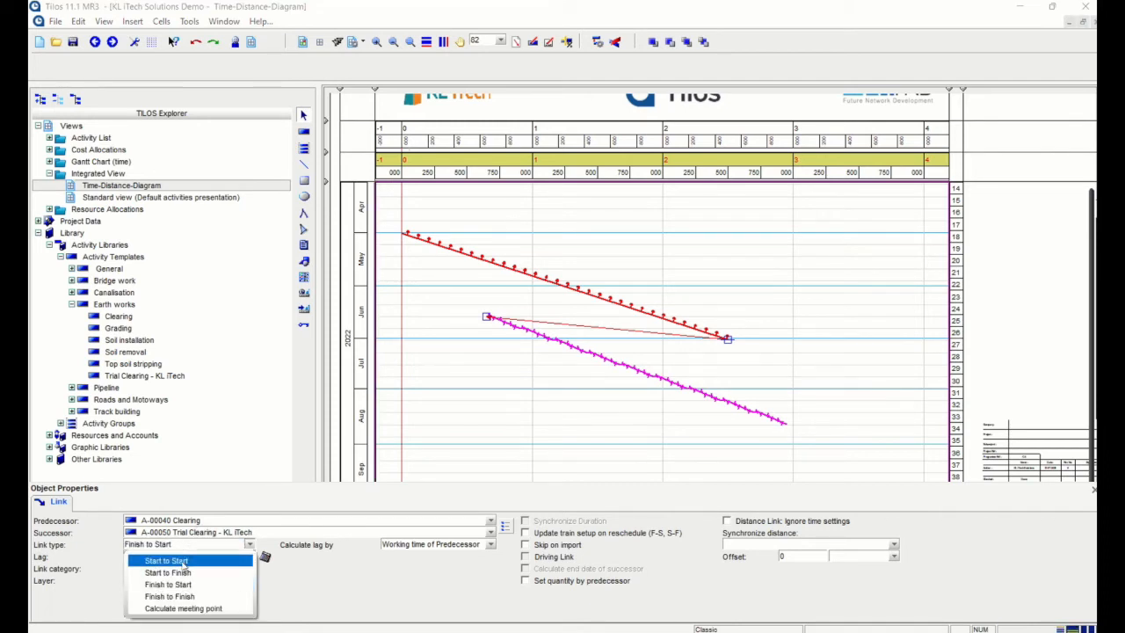
{"action": "left_click", "coordinate": [188, 559]}
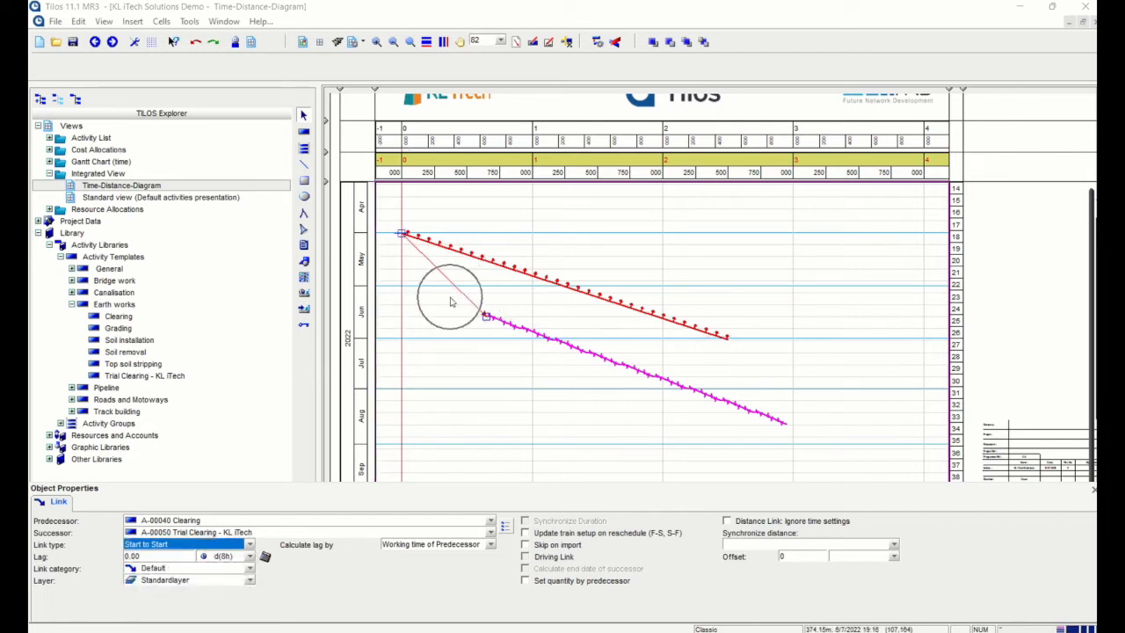
{"action": "left_click", "coordinate": [249, 544]}
{"action": "left_click", "coordinate": [180, 580]}
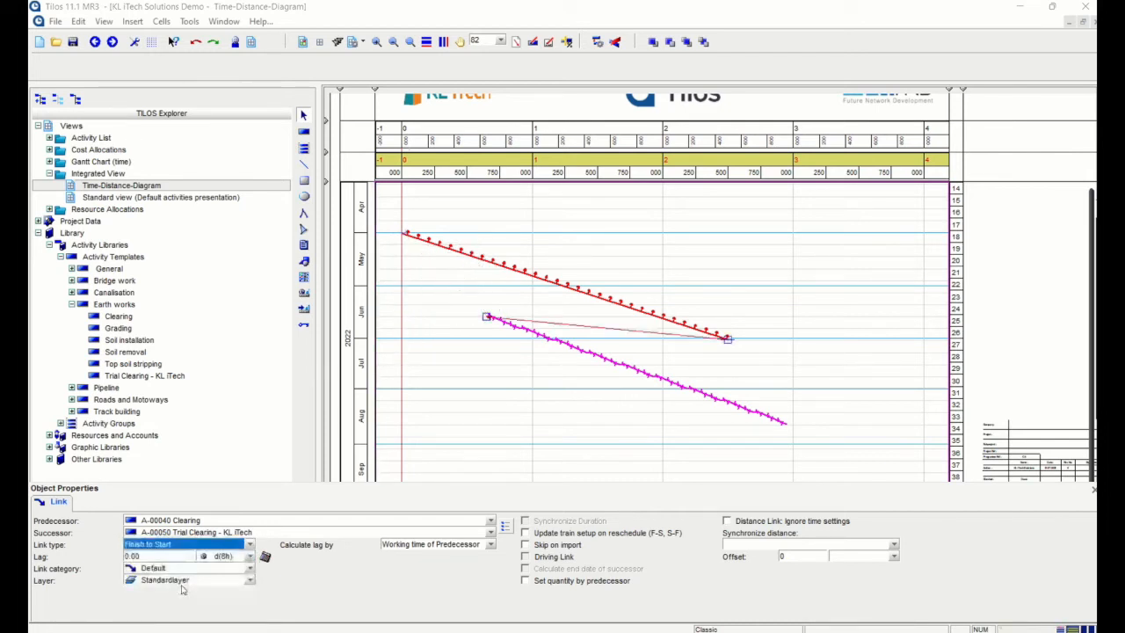
{"action": "left_click", "coordinate": [151, 558]}
{"action": "type", "text": "10"}
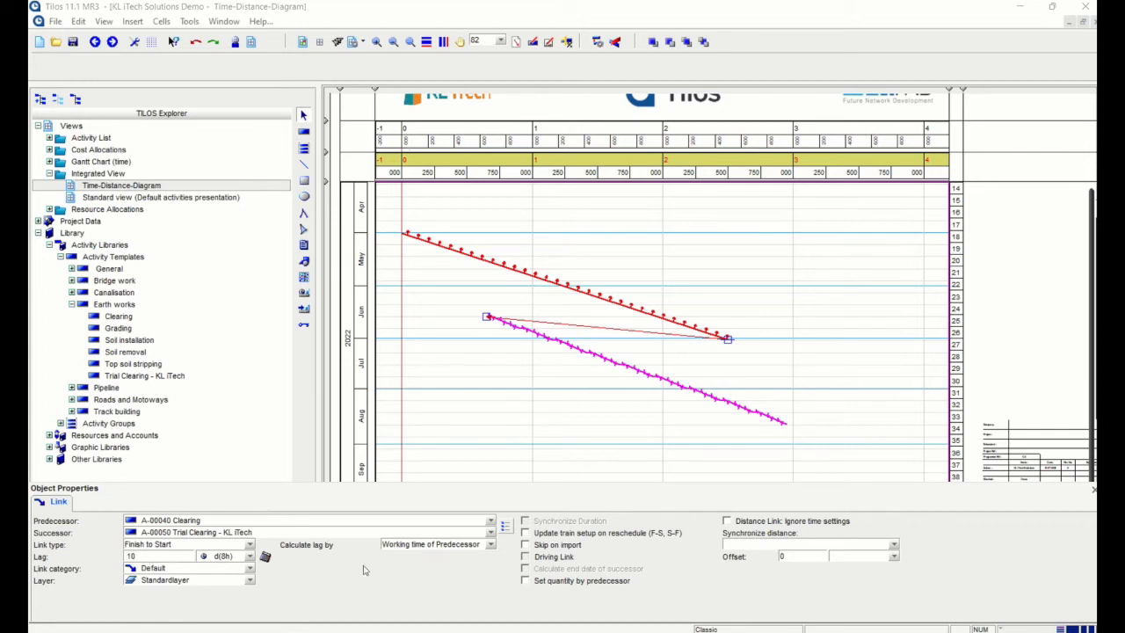
Keep lag calculated by the predecessor's working time and bring up the Rescheduling dialog
{"action": "left_click", "coordinate": [421, 546]}
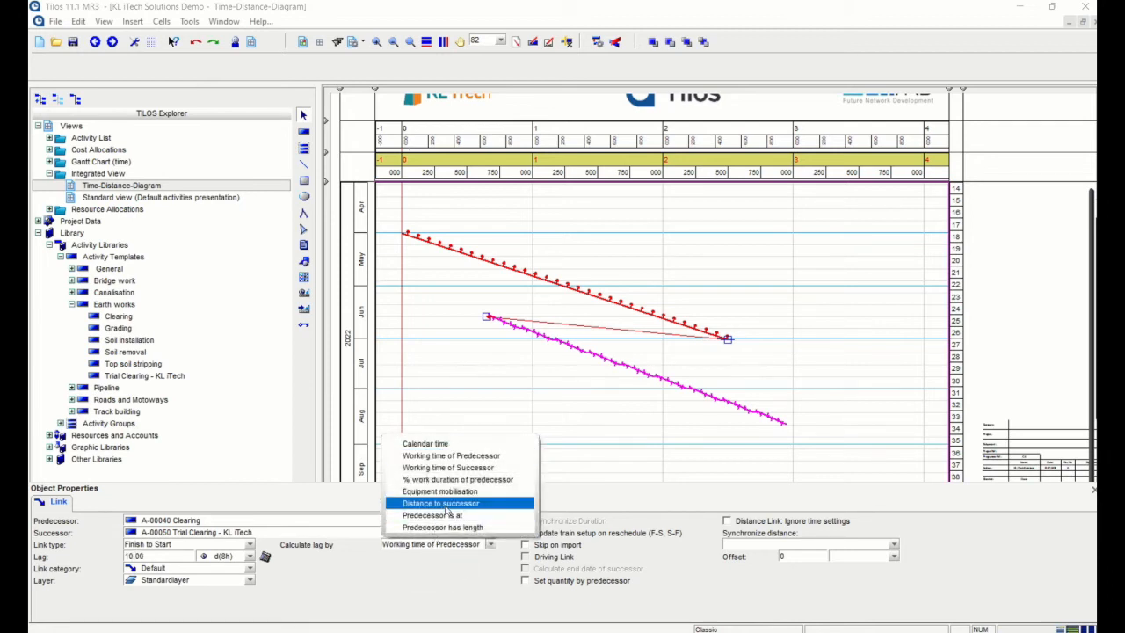
{"action": "left_click", "coordinate": [446, 507]}
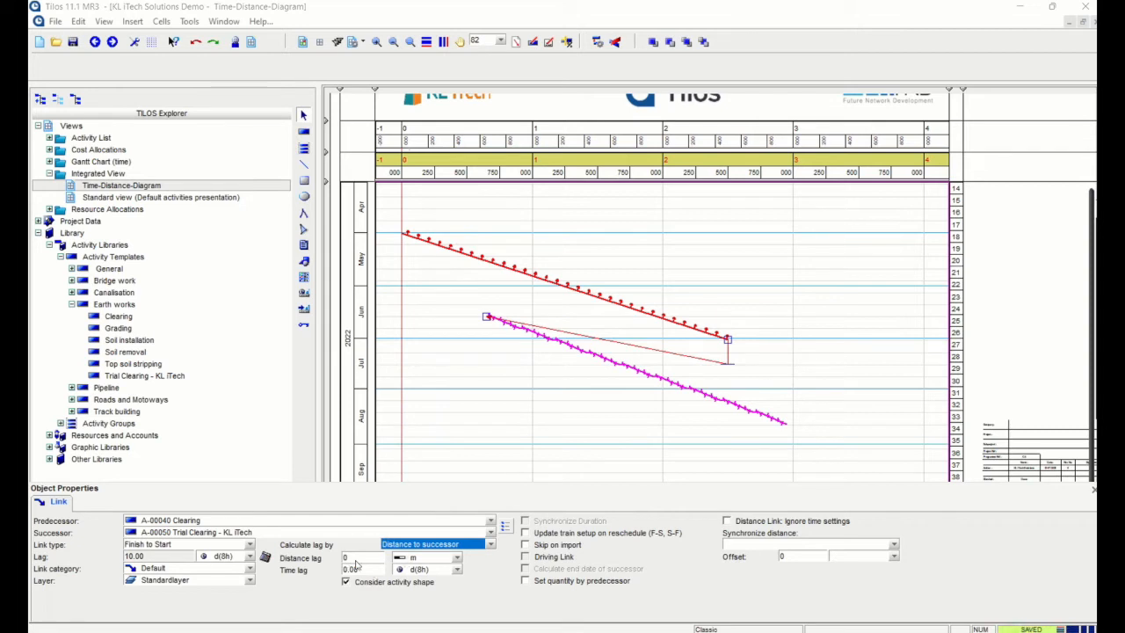
{"action": "left_click", "coordinate": [455, 545]}
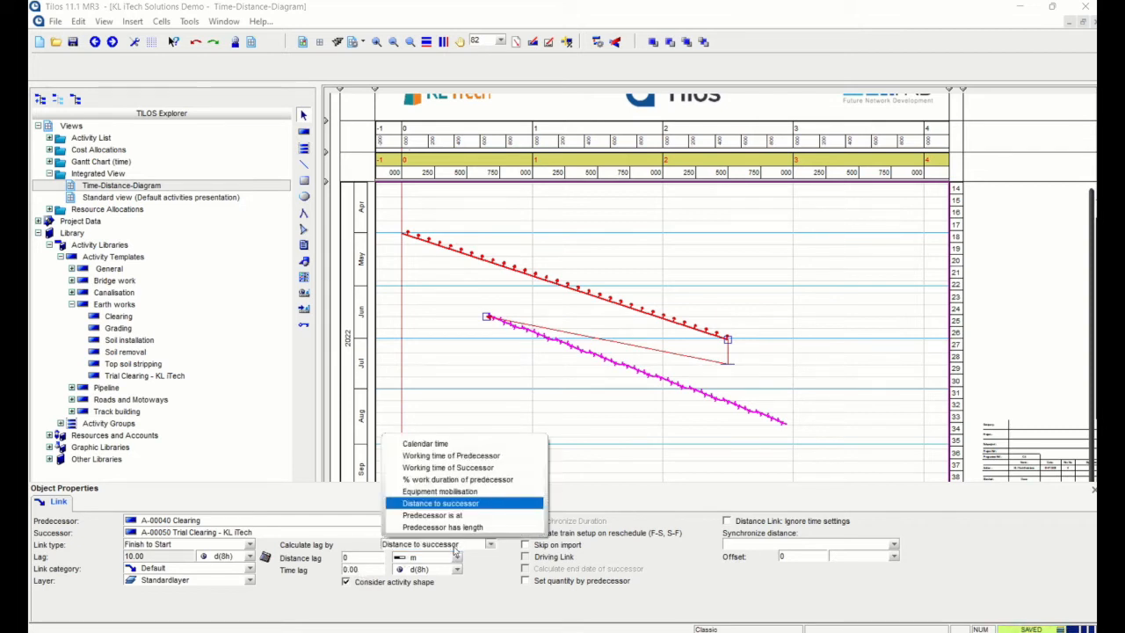
{"action": "left_click", "coordinate": [465, 456]}
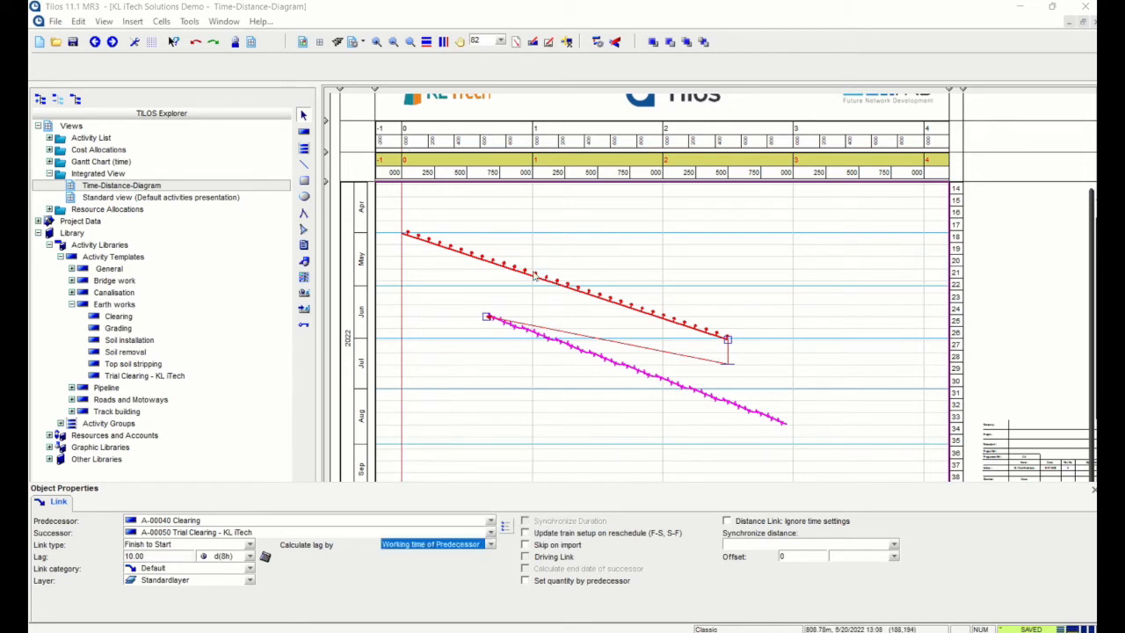
{"action": "left_click", "coordinate": [595, 42]}
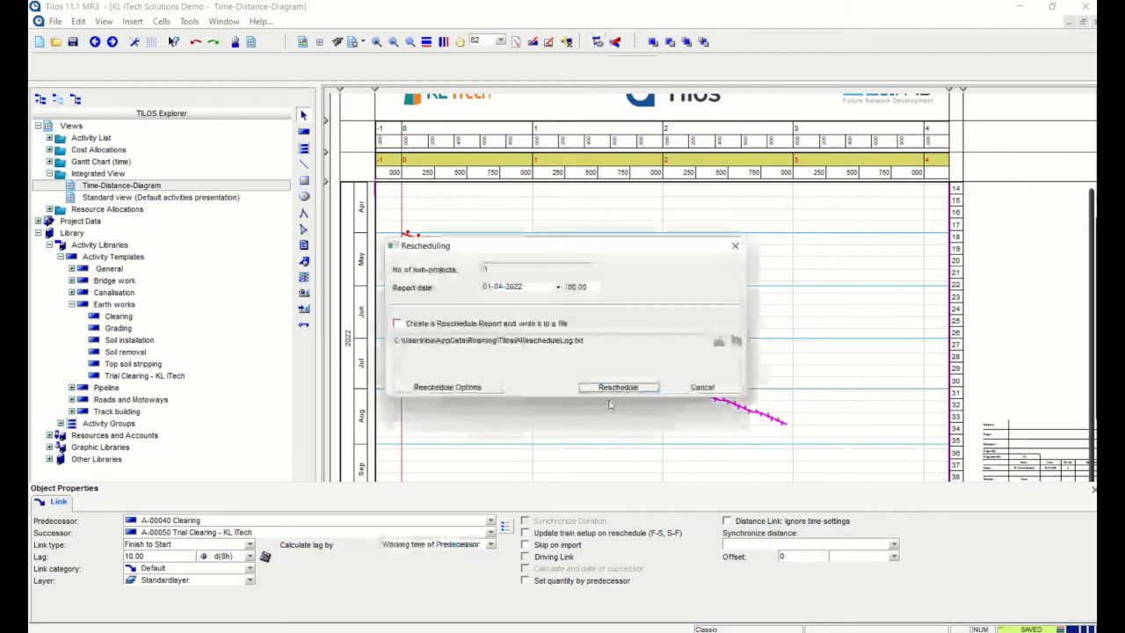
Run the reschedule so Trial Clearing shifts to July, 10 days after Clearing, and review the chart
{"action": "left_click", "coordinate": [618, 387]}
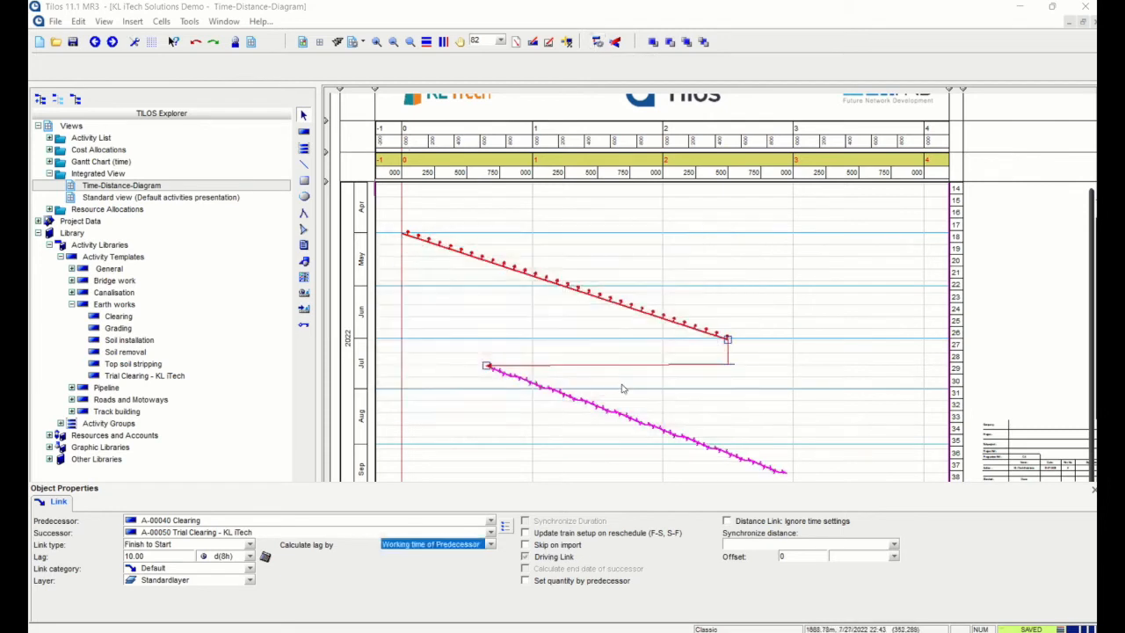
{"action": "left_click", "coordinate": [472, 235]}
{"action": "left_click", "coordinate": [736, 351]}
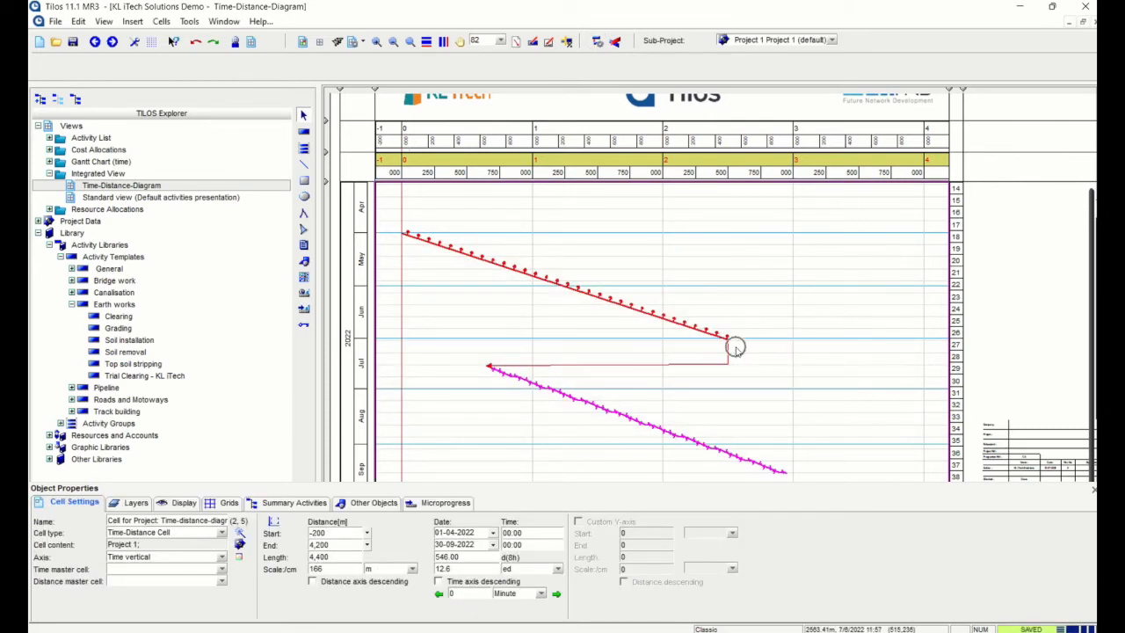
{"action": "scroll", "coordinate": [773, 378], "scroll_direction": "down", "scroll_amount": 2}
{"action": "scroll", "coordinate": [812, 401], "scroll_direction": "up", "scroll_amount": 3}
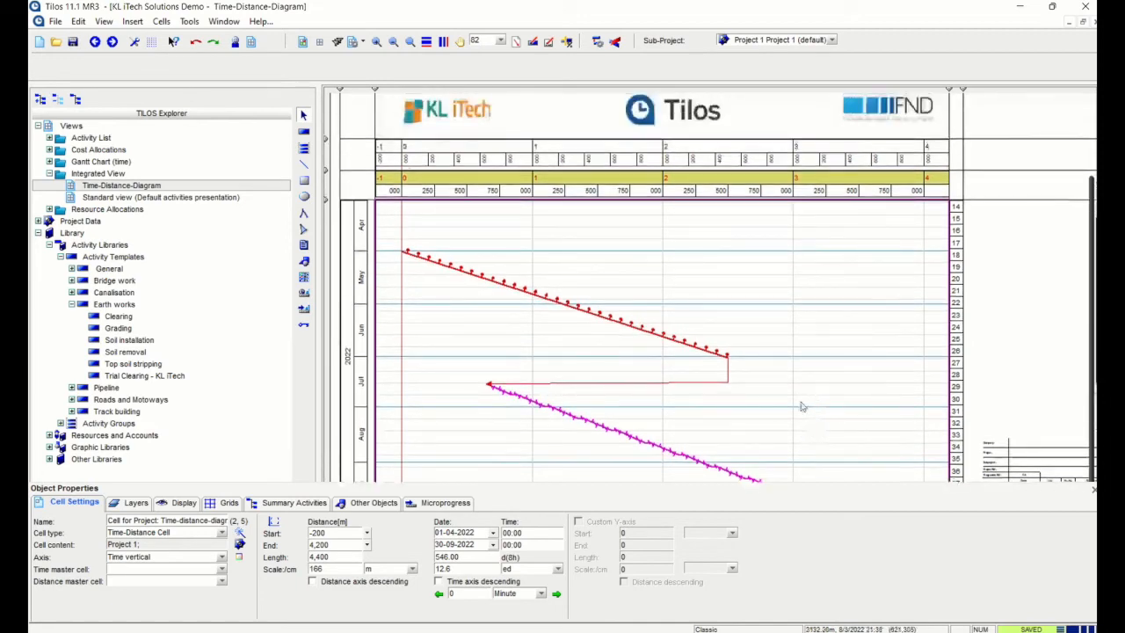
{"action": "scroll", "coordinate": [812, 401], "scroll_direction": "up", "scroll_amount": 2}
{"action": "scroll", "coordinate": [607, 349], "scroll_direction": "down", "scroll_amount": 1}
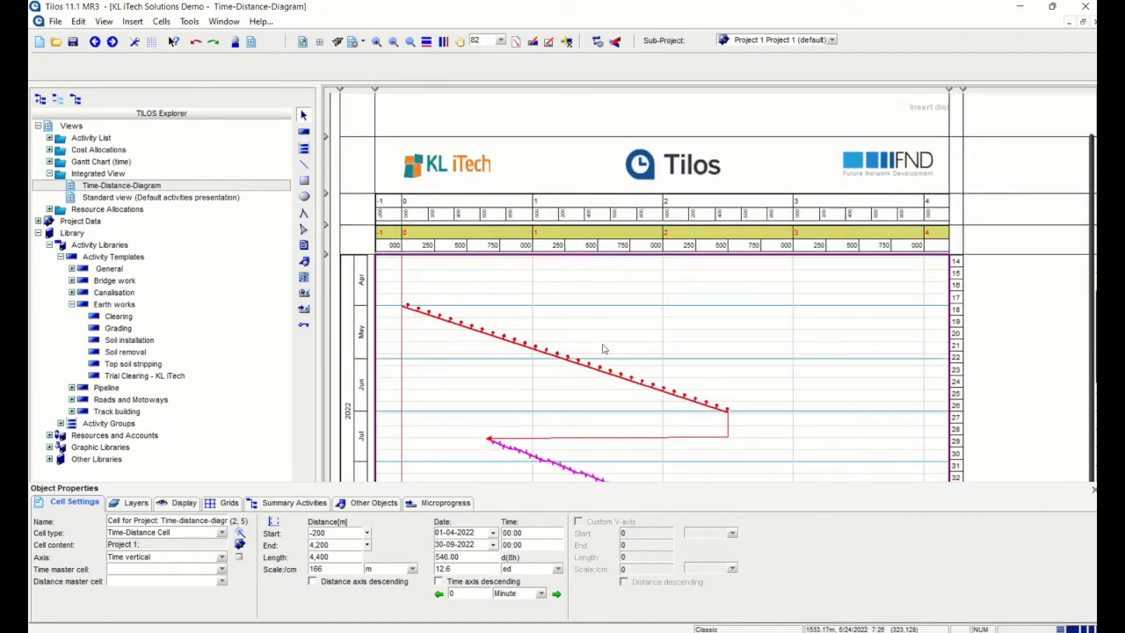
{"action": "scroll", "coordinate": [603, 349], "scroll_direction": "down", "scroll_amount": 1}
{"action": "scroll", "coordinate": [553, 370], "scroll_direction": "up", "scroll_amount": 1}
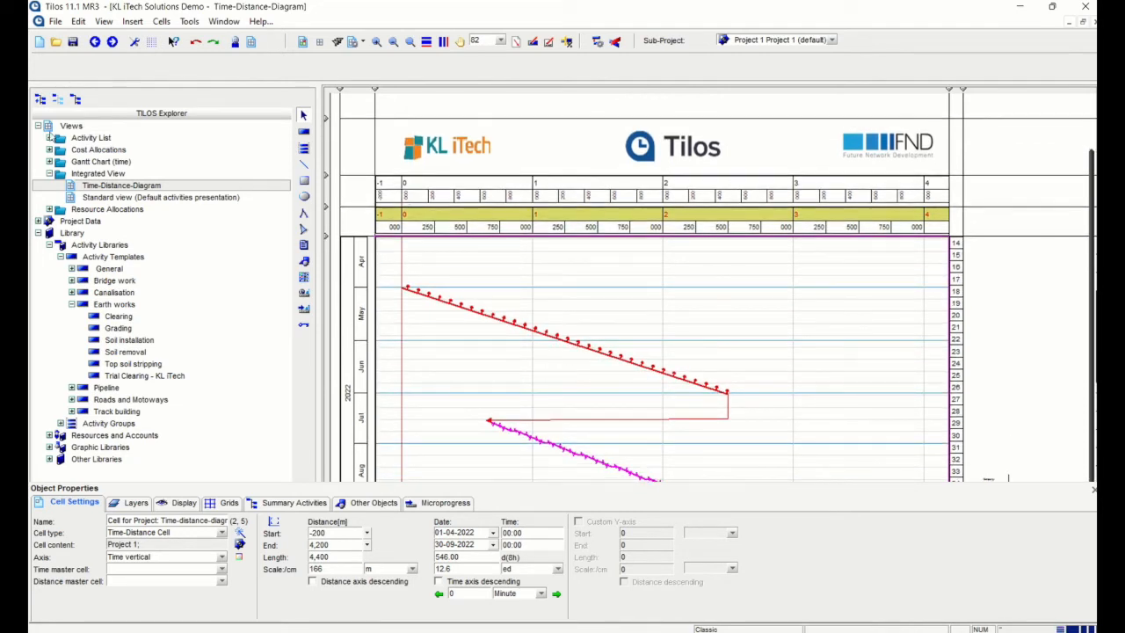
Check Clearing (02.05–01.07.2022) and Trial Clearing (18.07–19.09.2022) in Task List, then open Gantt-Schedule (default)
{"action": "left_click", "coordinate": [49, 138]}
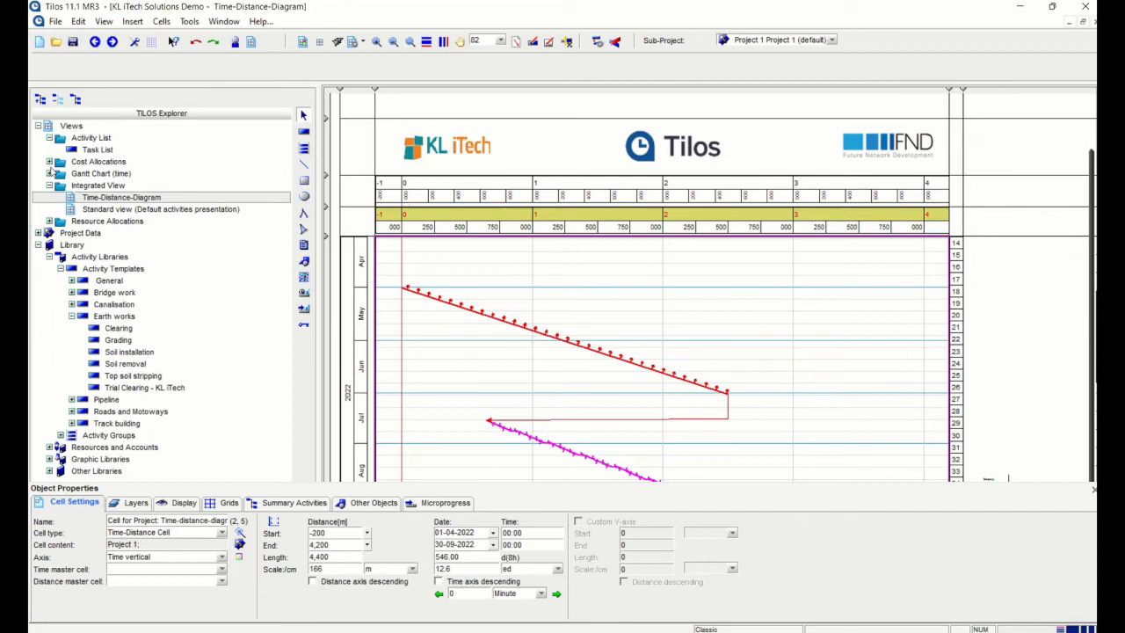
{"action": "left_click", "coordinate": [49, 175]}
{"action": "left_click", "coordinate": [49, 174]}
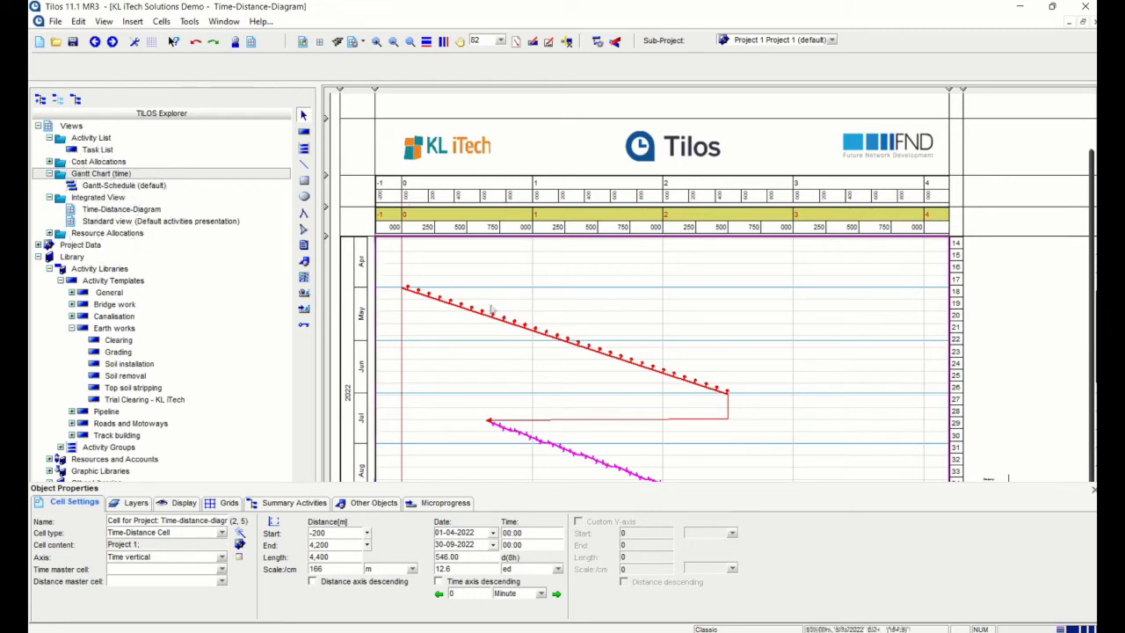
{"action": "double_click", "coordinate": [98, 151]}
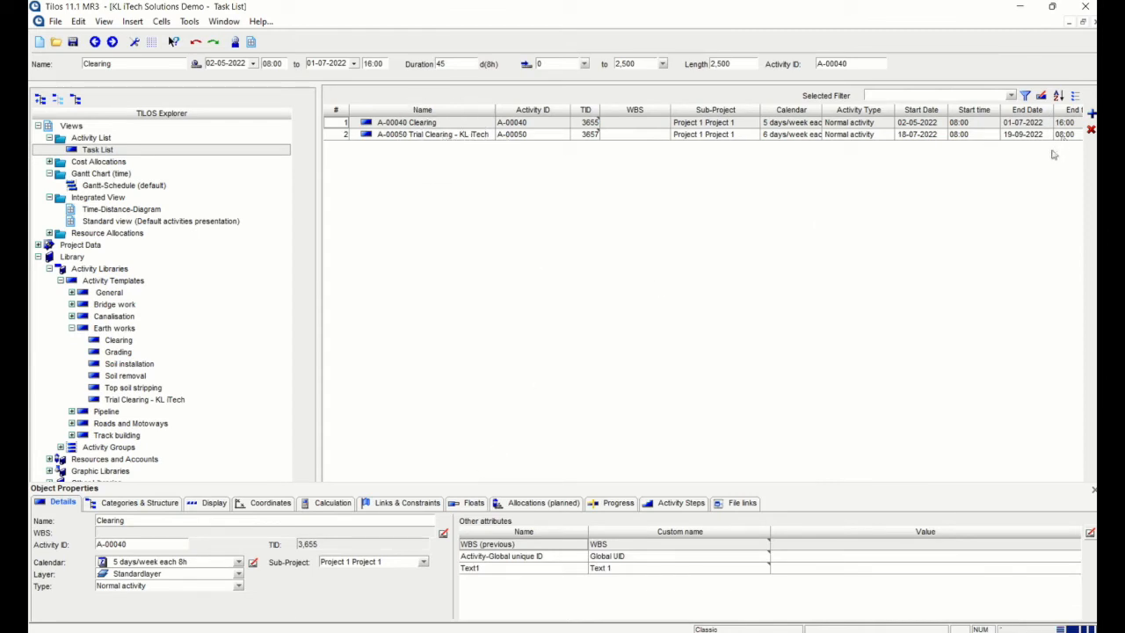
{"action": "scroll", "coordinate": [653, 159], "scroll_direction": "down", "scroll_amount": 1}
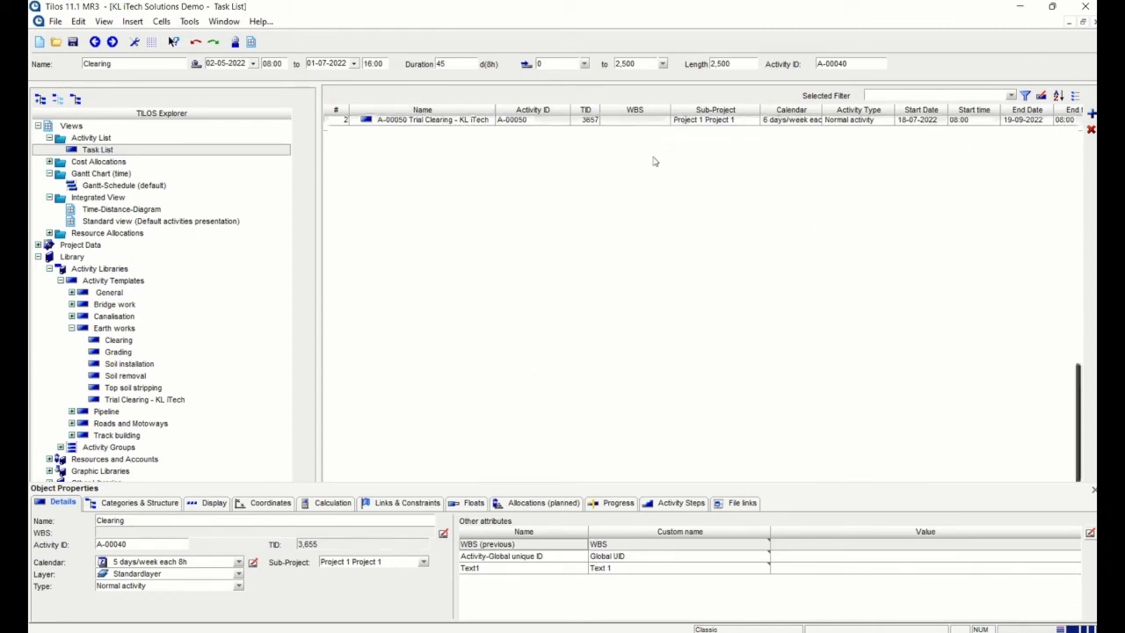
{"action": "scroll", "coordinate": [633, 189], "scroll_direction": "up", "scroll_amount": 1}
{"action": "scroll", "coordinate": [528, 199], "scroll_direction": "down", "scroll_amount": 1}
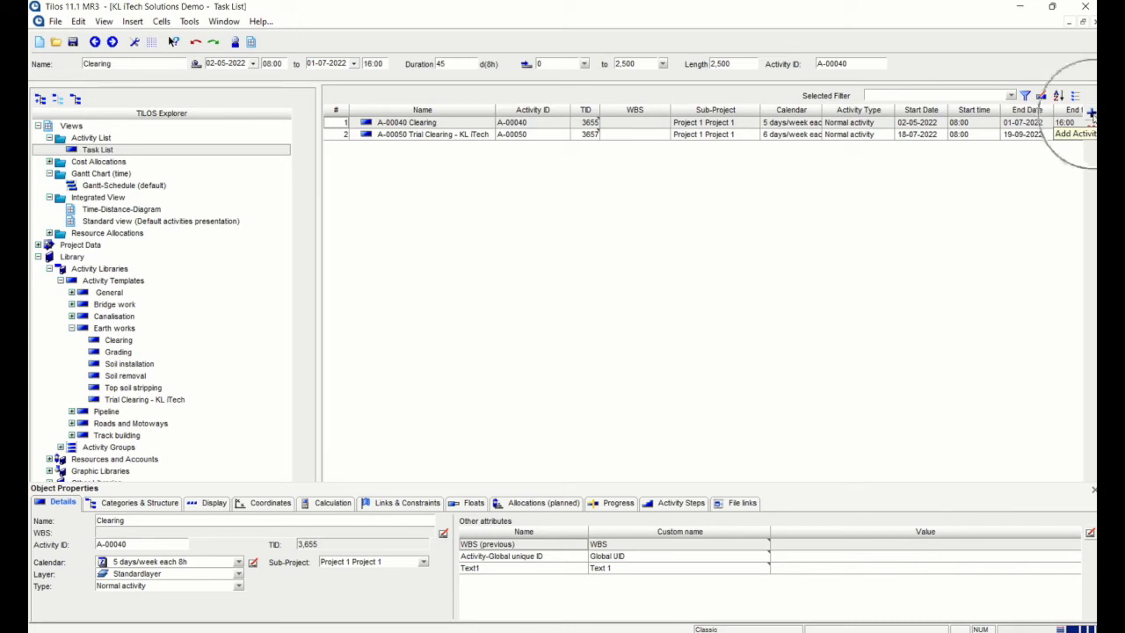
{"action": "double_click", "coordinate": [123, 186]}
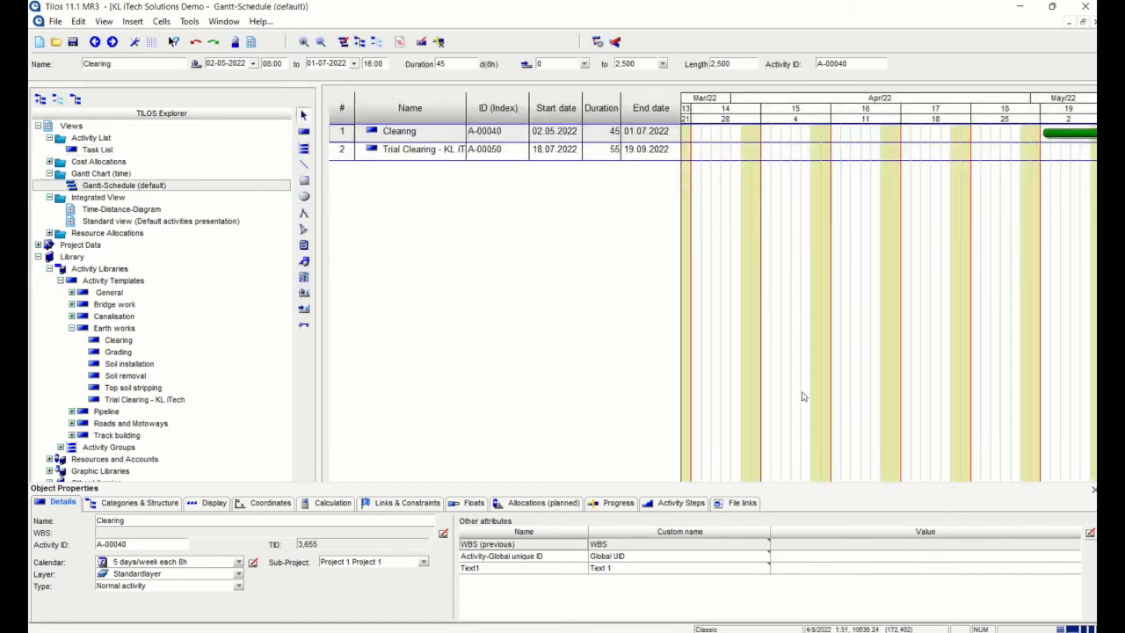
{"action": "left_click", "coordinate": [1094, 488]}
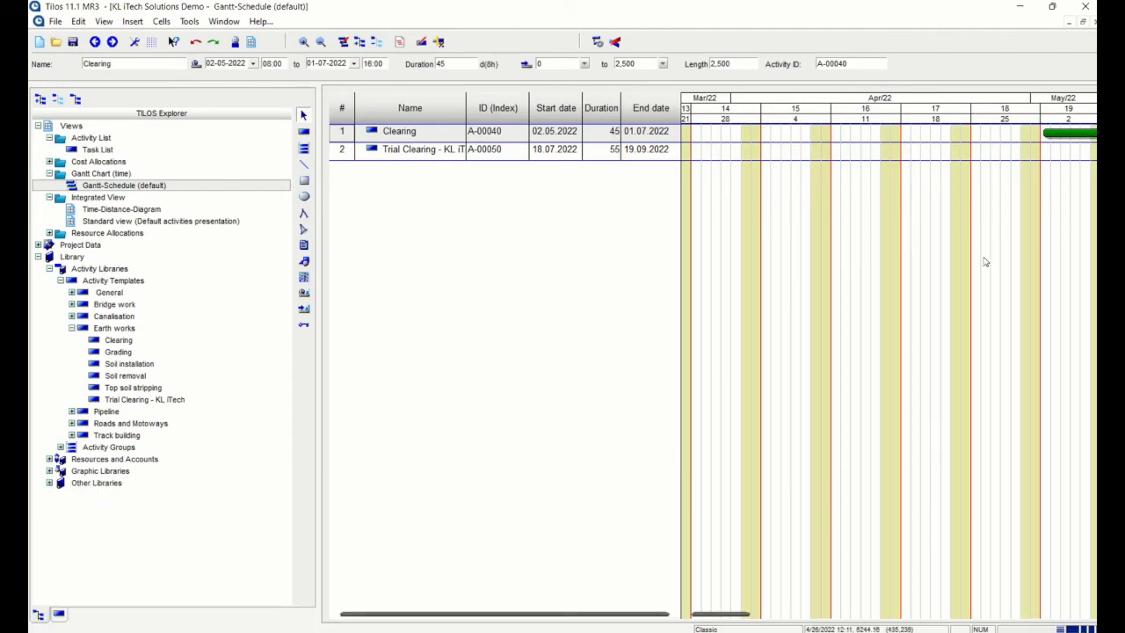
{"action": "left_click_drag", "start_coordinate": [730, 614], "coordinate": [857, 614]}
{"action": "left_click", "coordinate": [919, 158]}
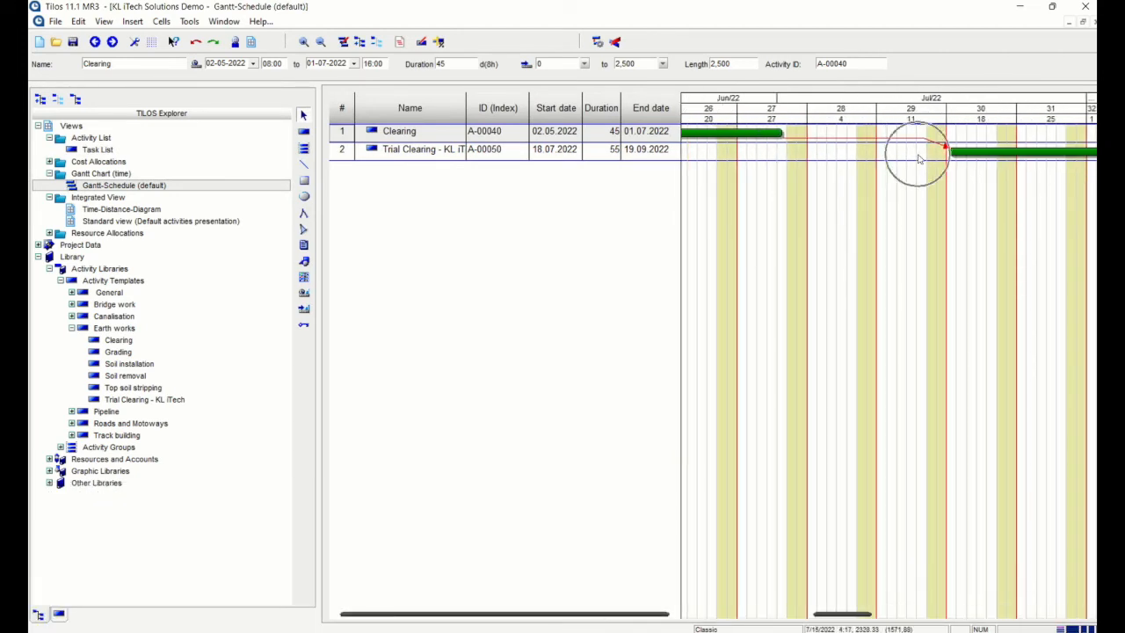
{"action": "left_click_drag", "start_coordinate": [842, 613], "coordinate": [776, 615]}
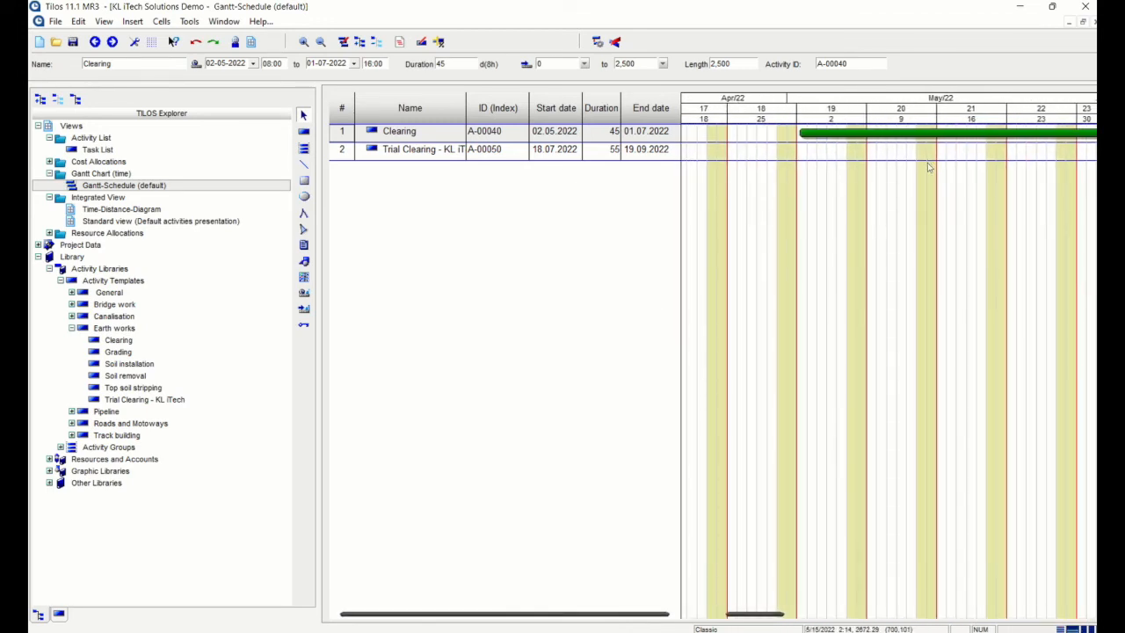
Empty the Time-Distance-Diagram by selecting all activities with Ctrl+A and deleting both lines
{"action": "double_click", "coordinate": [136, 220]}
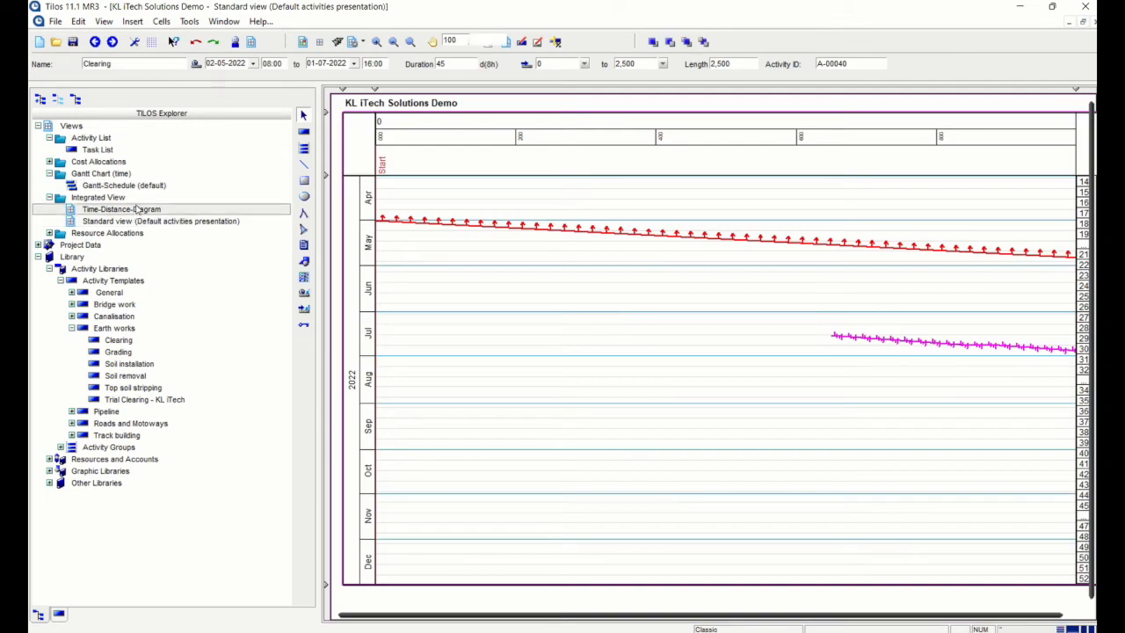
{"action": "double_click", "coordinate": [137, 209]}
{"action": "scroll", "coordinate": [640, 250], "scroll_direction": "down", "scroll_amount": 3}
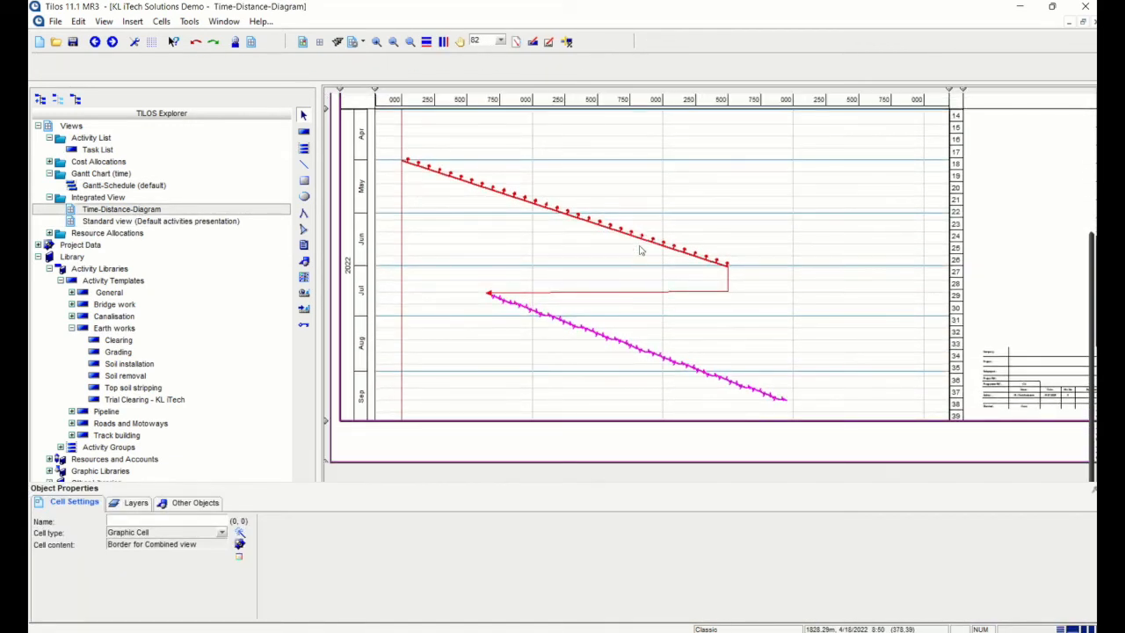
{"action": "left_click", "coordinate": [594, 225]}
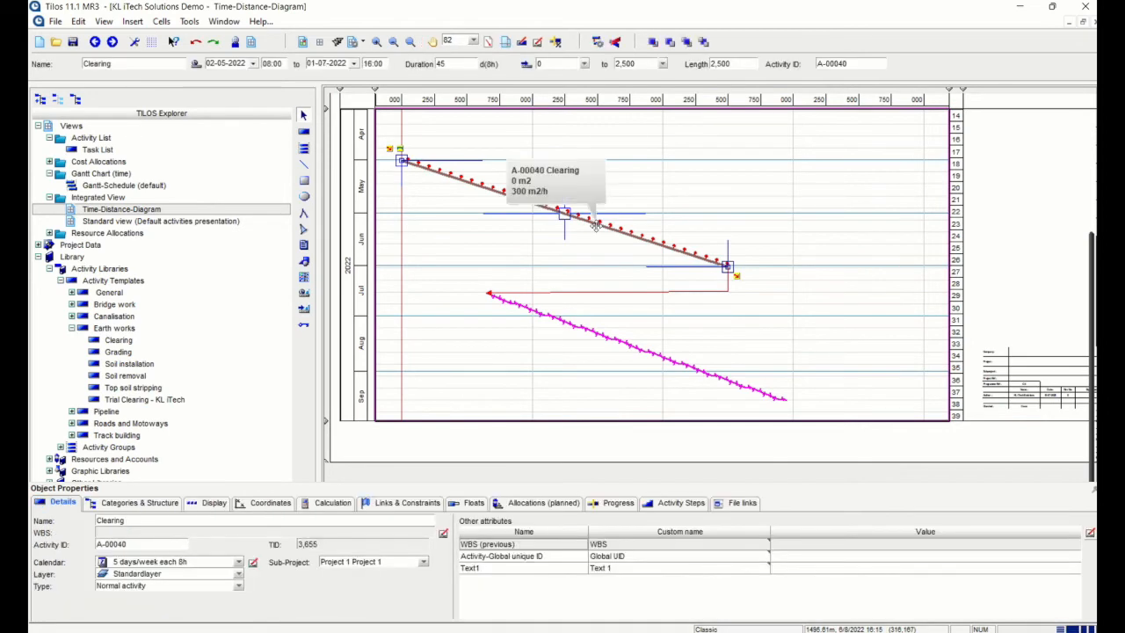
{"action": "key", "text": "ctrl+a"}
{"action": "key", "text": "Delete"}
{"action": "key", "text": "Return"}
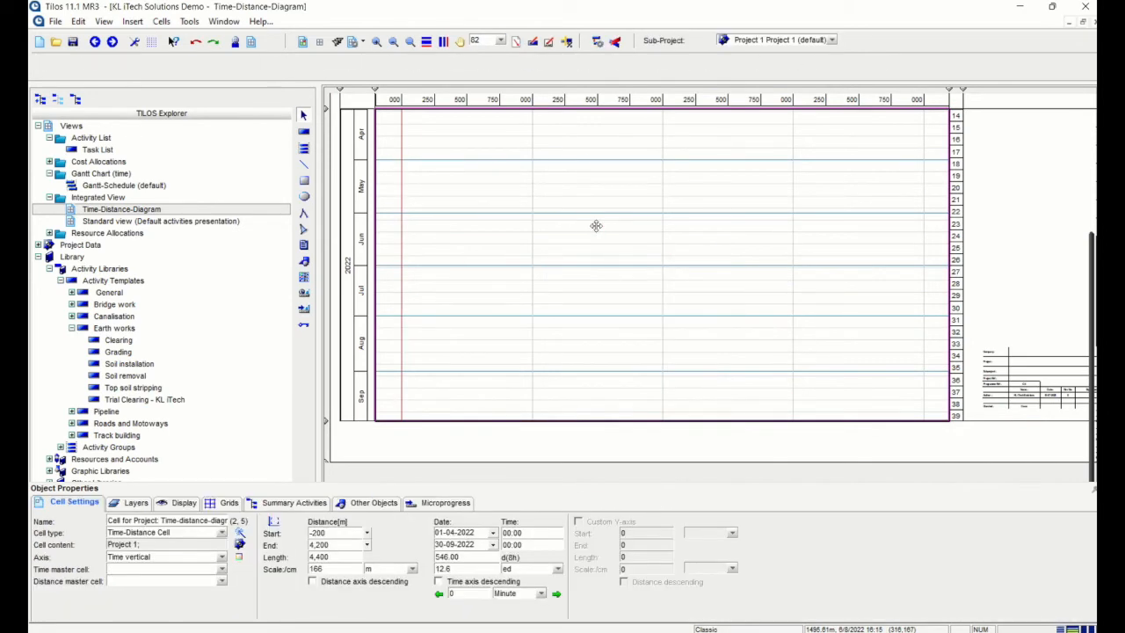
{"action": "left_click", "coordinate": [60, 281]}
Open the library's Canalisation activity group with its Trench opening and Pipe laying lines
{"action": "left_click", "coordinate": [60, 293]}
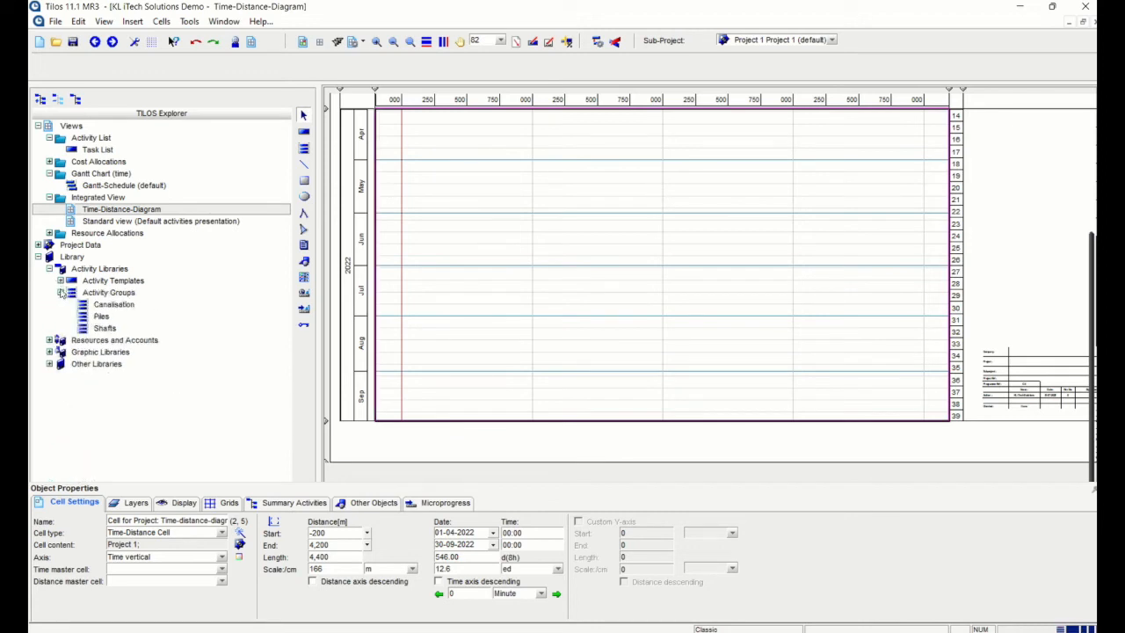
{"action": "left_click", "coordinate": [114, 304]}
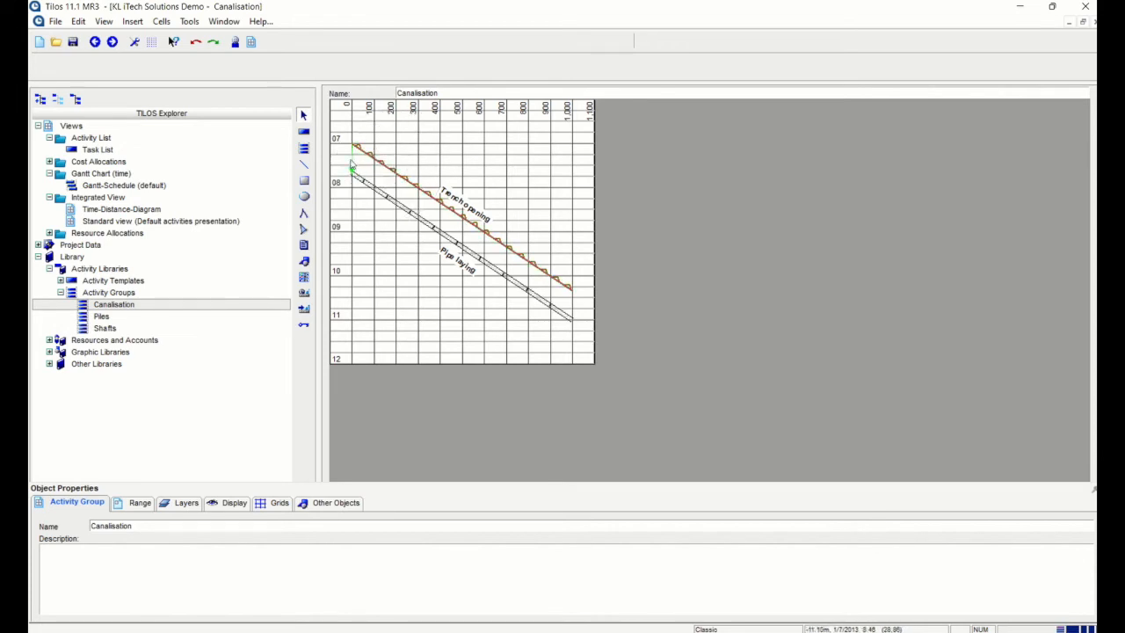
Inspect the Trench opening–Pipe laying link, then open the Piles activity group
{"action": "left_click", "coordinate": [351, 165]}
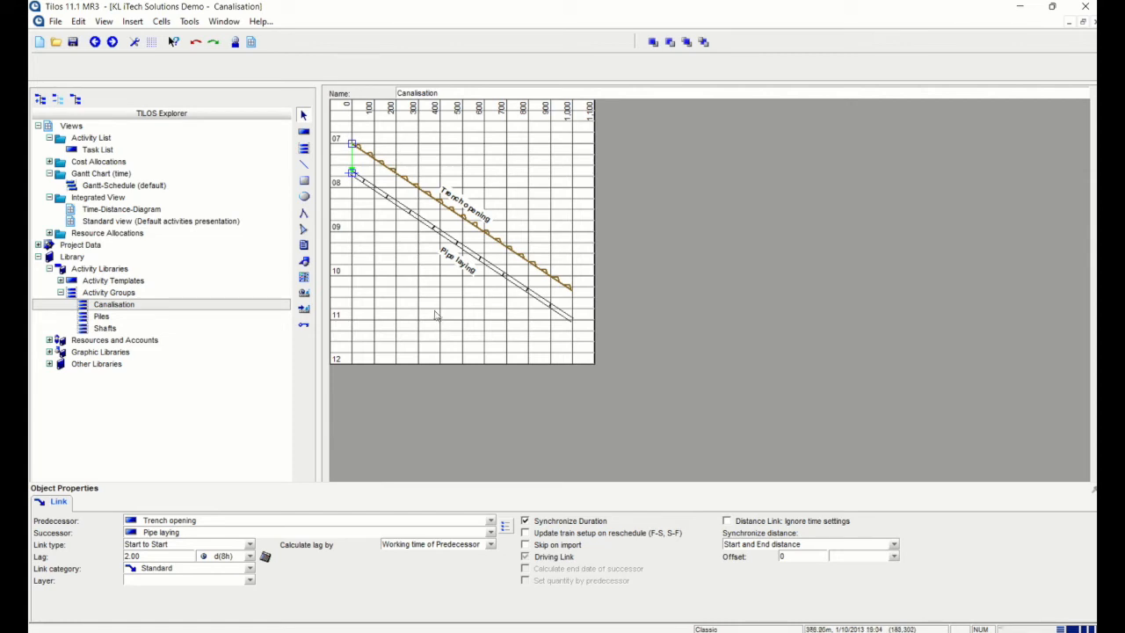
{"action": "left_click", "coordinate": [102, 317]}
{"action": "left_click", "coordinate": [119, 304]}
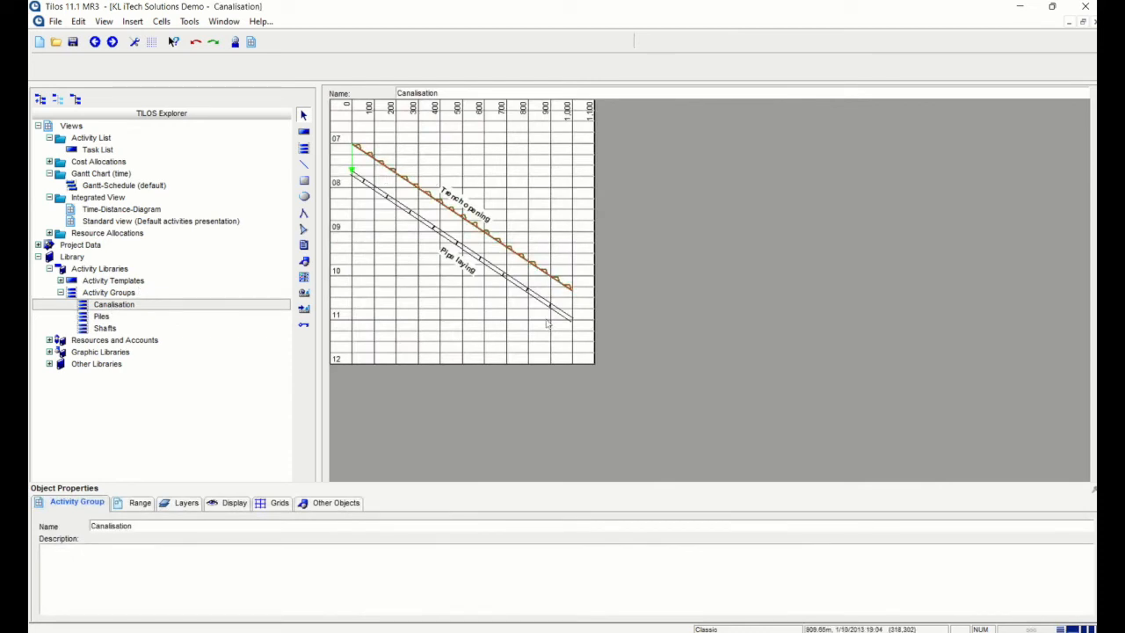
{"action": "left_click", "coordinate": [102, 317]}
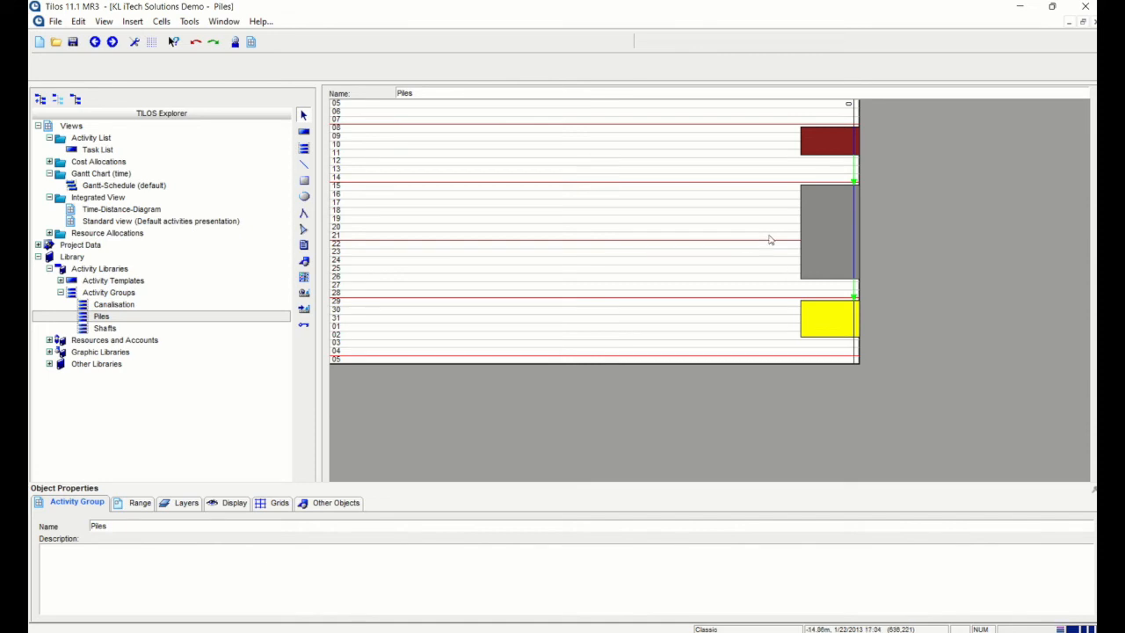
Review the details of the Foundation, Pile and Girders activities in the Piles group
{"action": "left_click", "coordinate": [834, 156]}
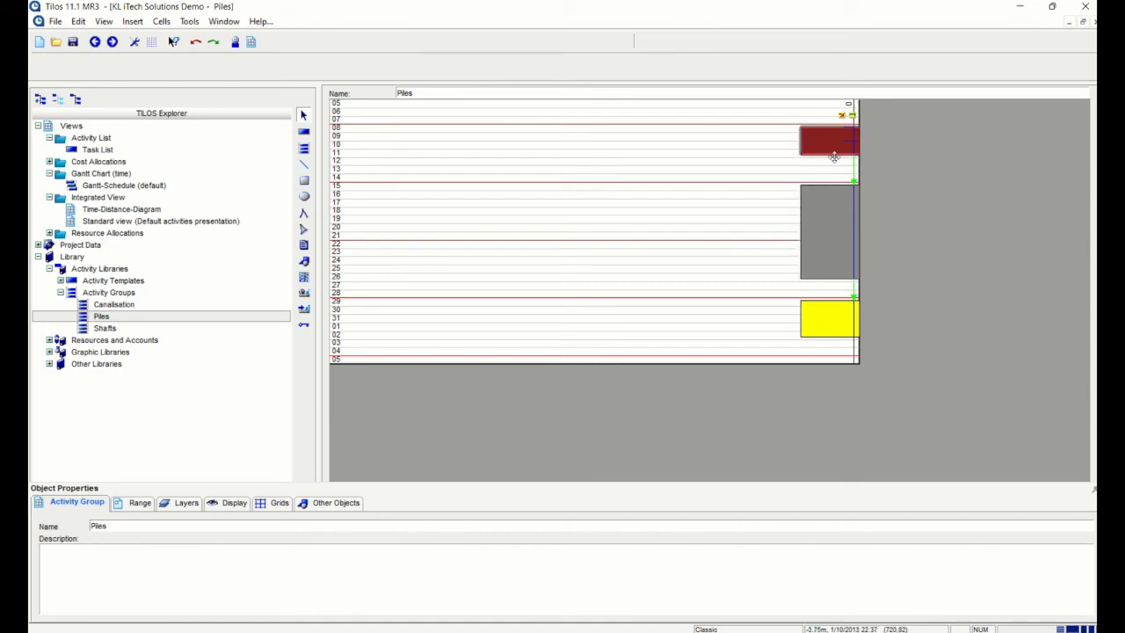
{"action": "left_click", "coordinate": [60, 503]}
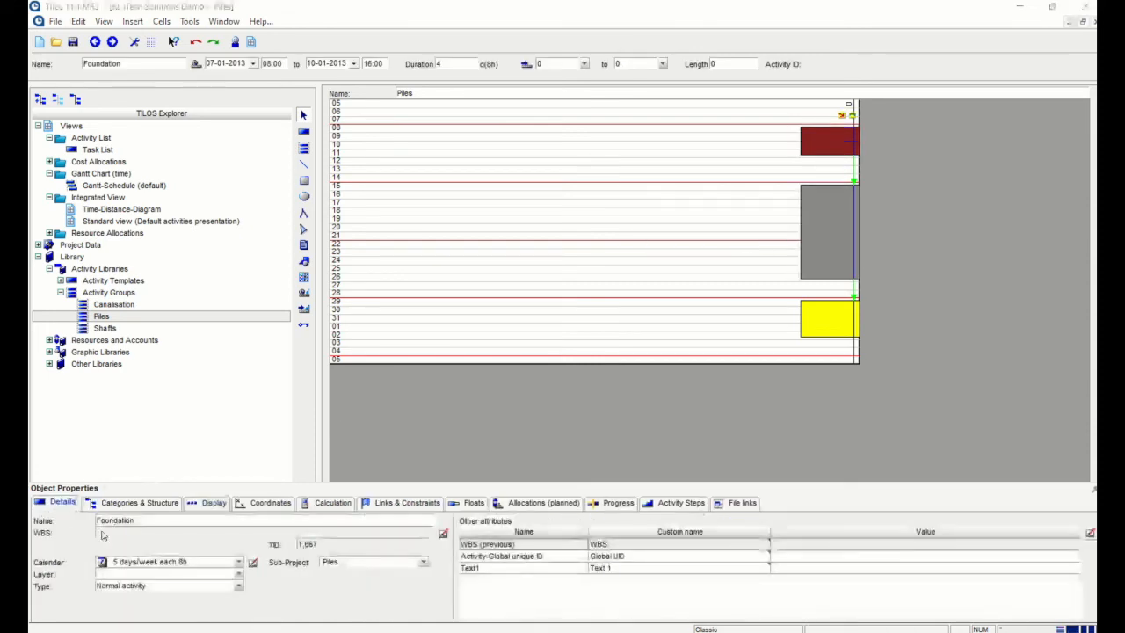
{"action": "left_click", "coordinate": [831, 220]}
{"action": "left_click", "coordinate": [127, 527]}
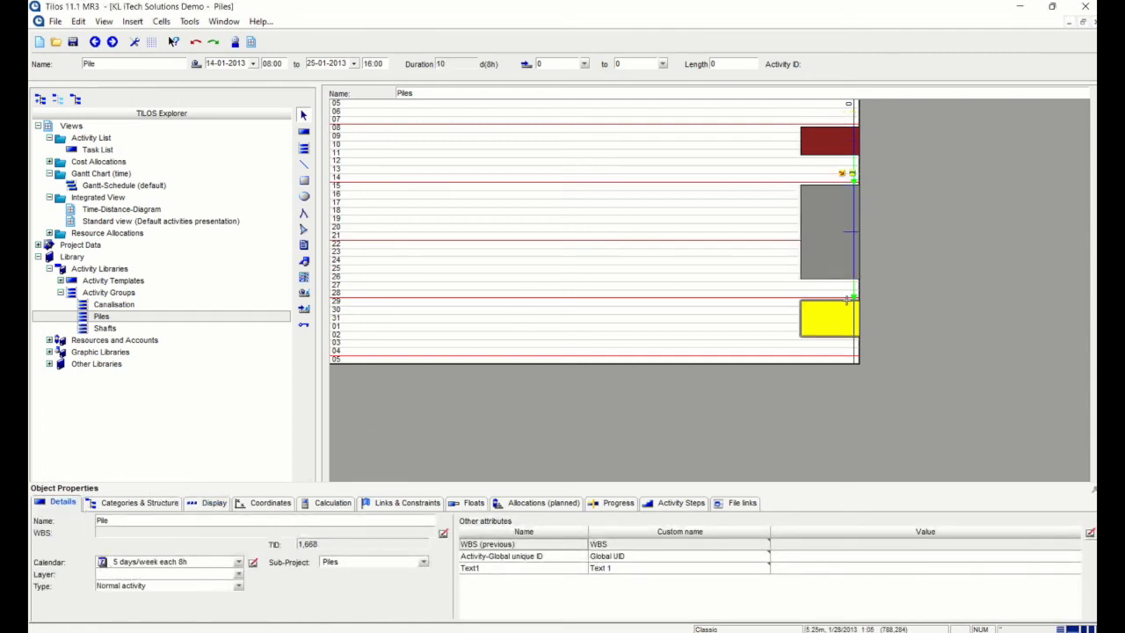
{"action": "left_click", "coordinate": [826, 318]}
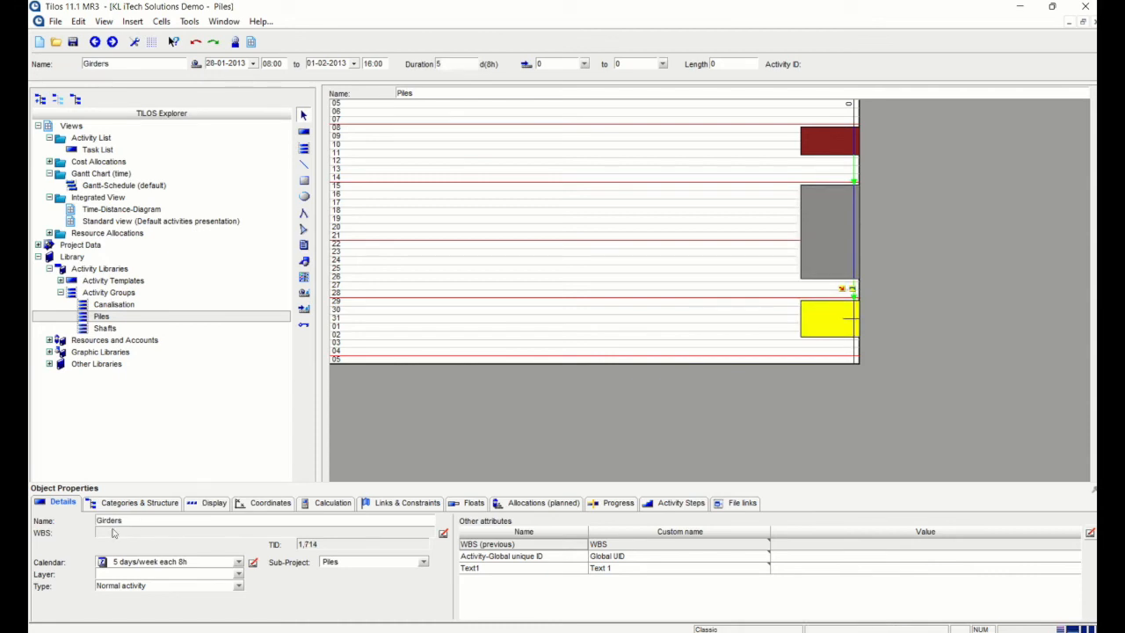
Look at the Shafts and Canalisation groups, then return to the Time-Distance-Diagram
{"action": "left_click", "coordinate": [105, 328]}
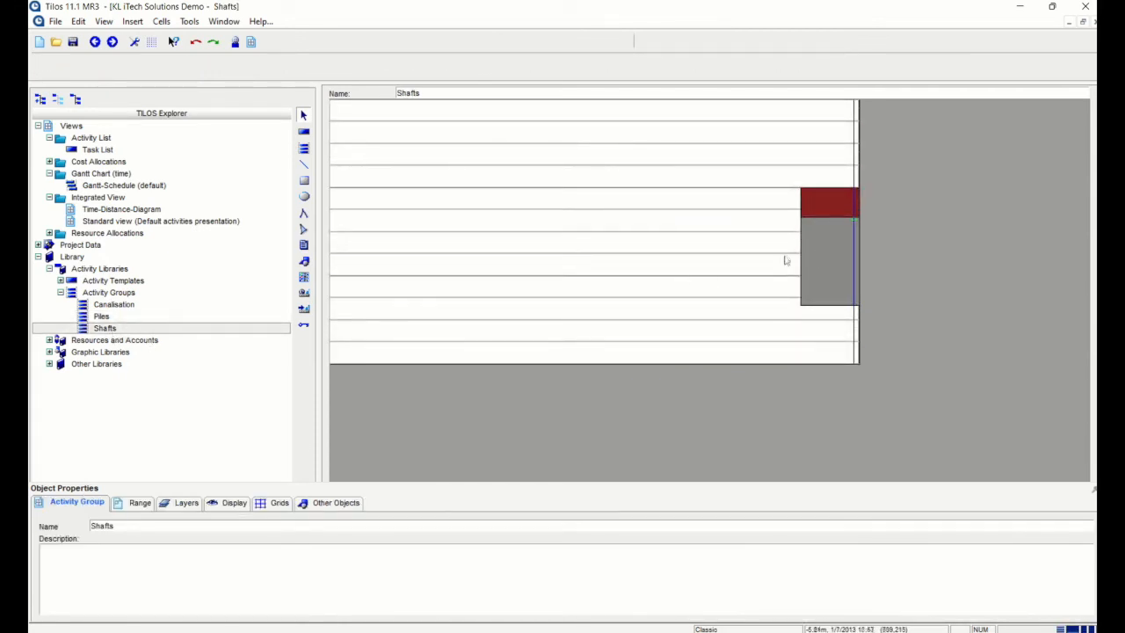
{"action": "left_click", "coordinate": [120, 306]}
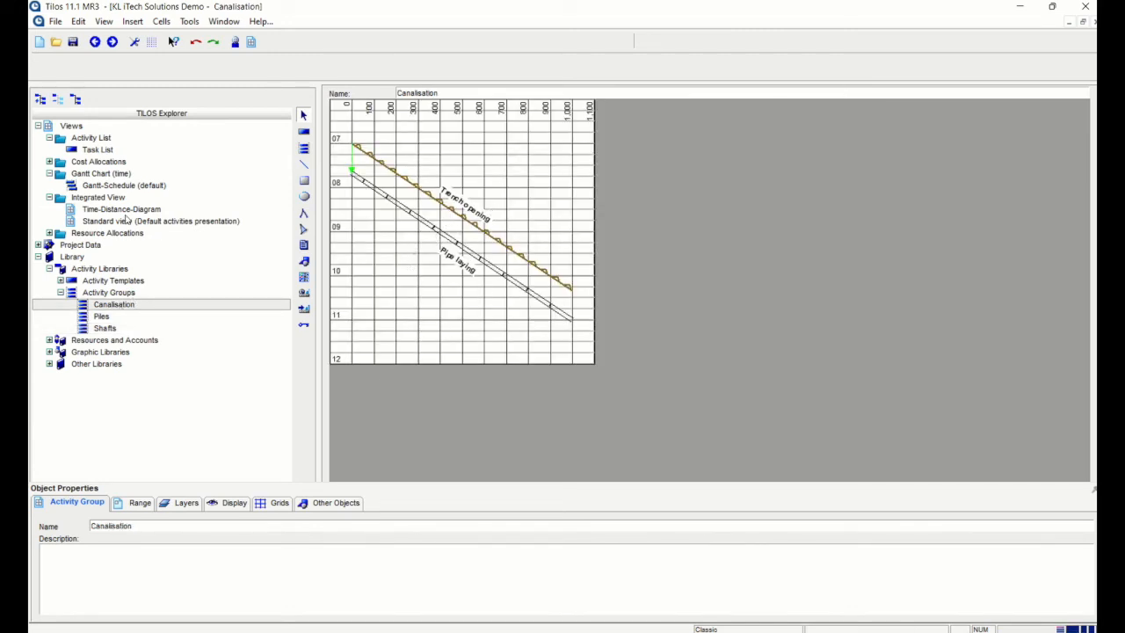
{"action": "left_click", "coordinate": [123, 210]}
{"action": "left_click", "coordinate": [558, 199]}
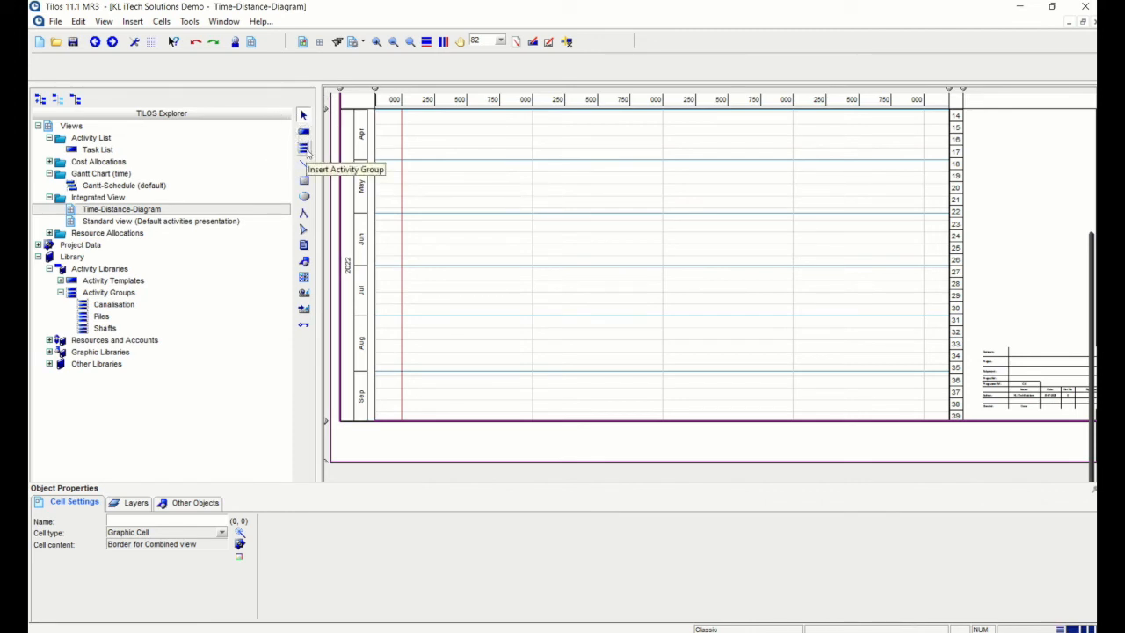
Start inserting the Canalisation activity group, placed by coordinates
{"action": "left_click", "coordinate": [304, 150]}
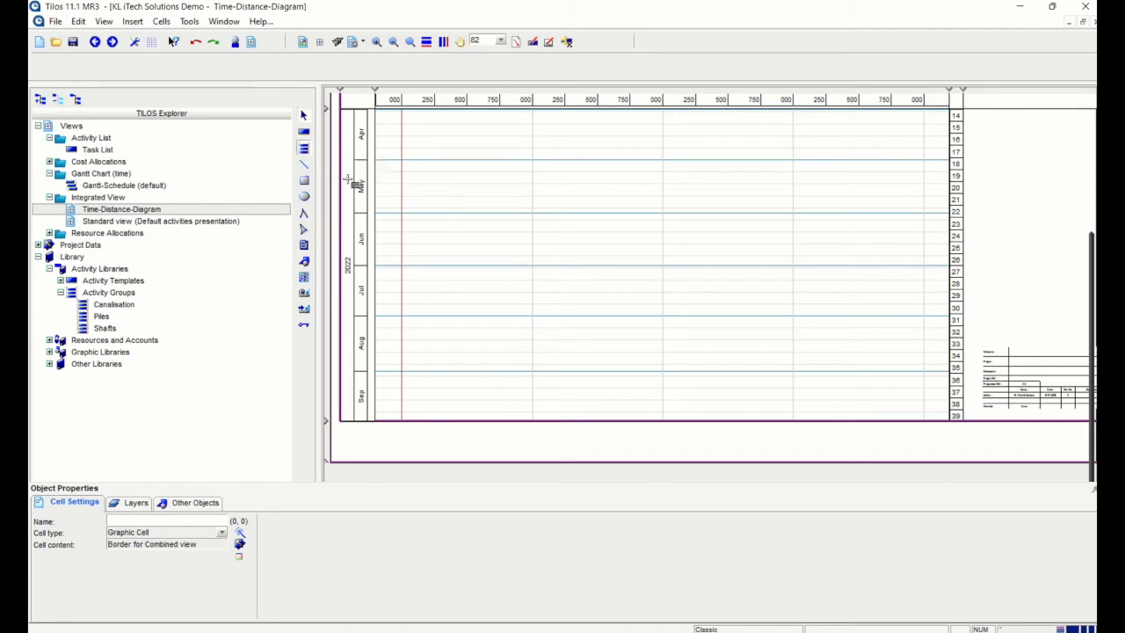
{"action": "left_click_drag", "start_coordinate": [447, 147], "coordinate": [720, 294]}
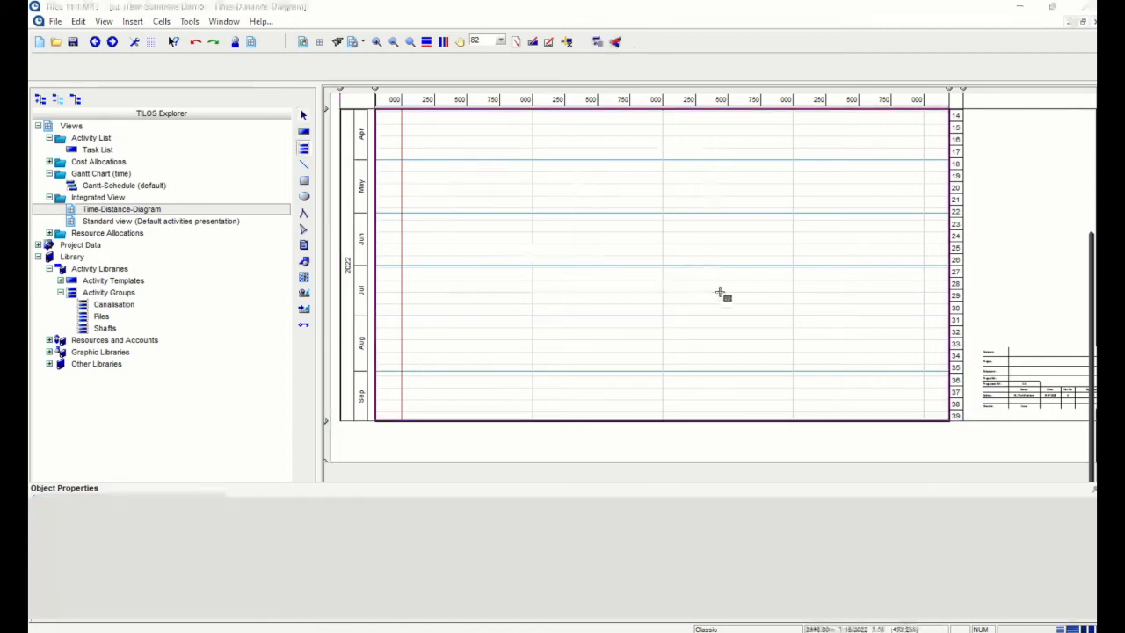
{"action": "left_click_drag", "start_coordinate": [538, 148], "coordinate": [629, 90]}
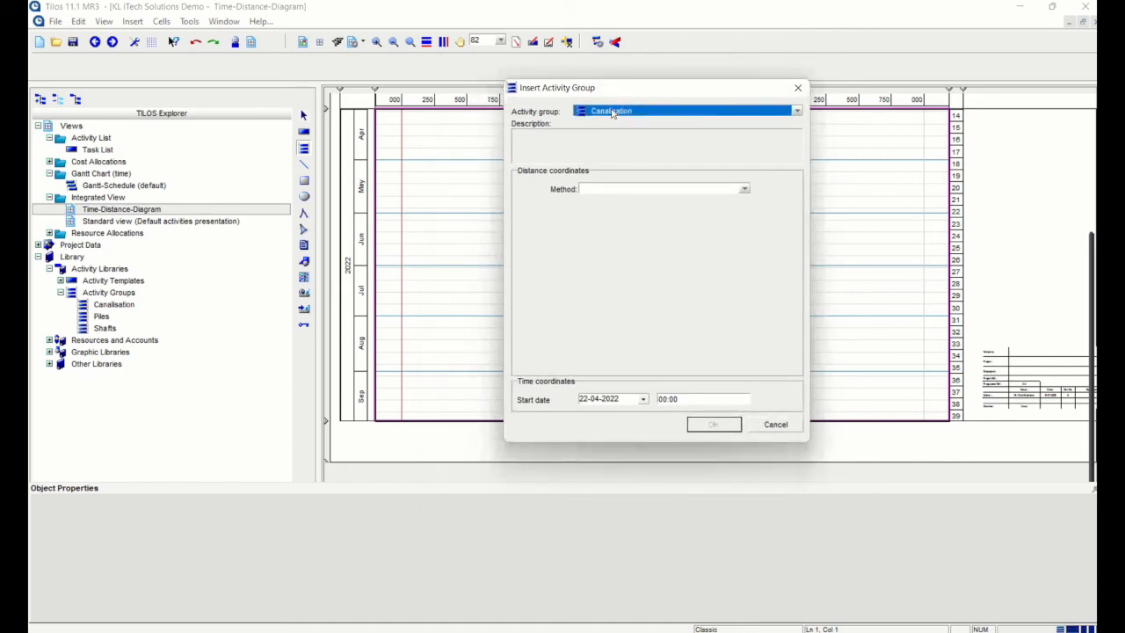
{"action": "left_click", "coordinate": [781, 117]}
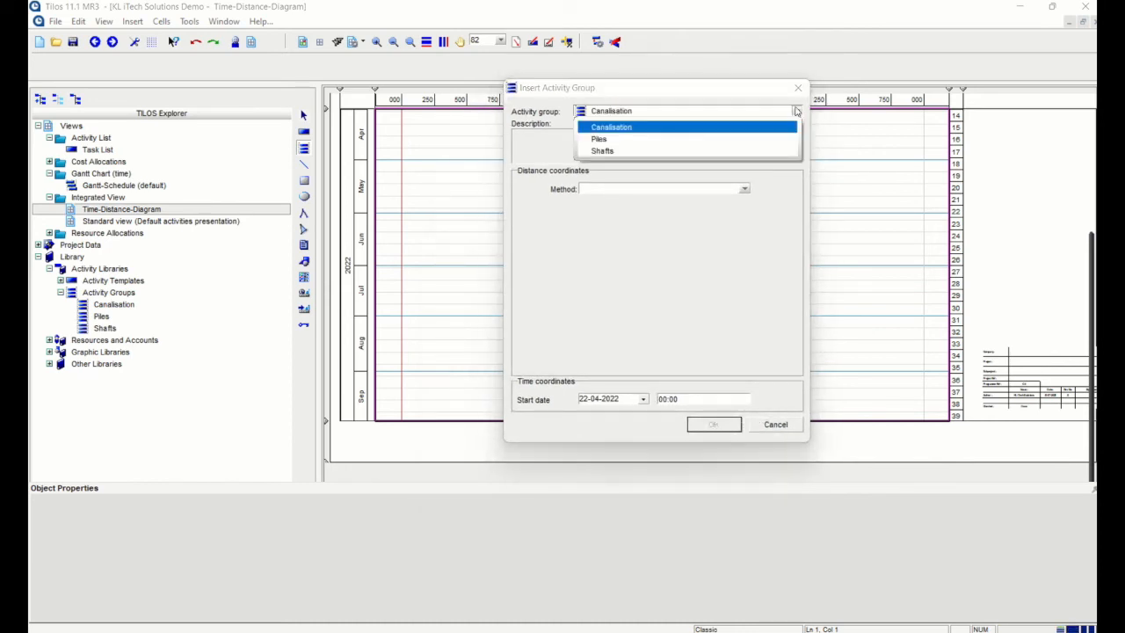
{"action": "left_click", "coordinate": [630, 129]}
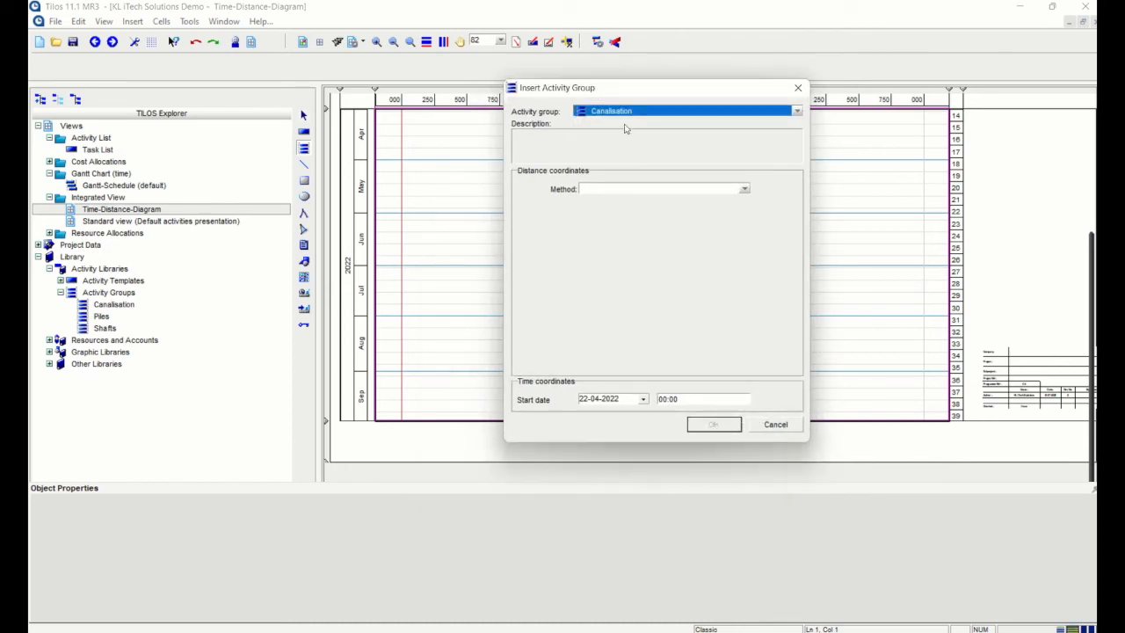
{"action": "left_click", "coordinate": [743, 190]}
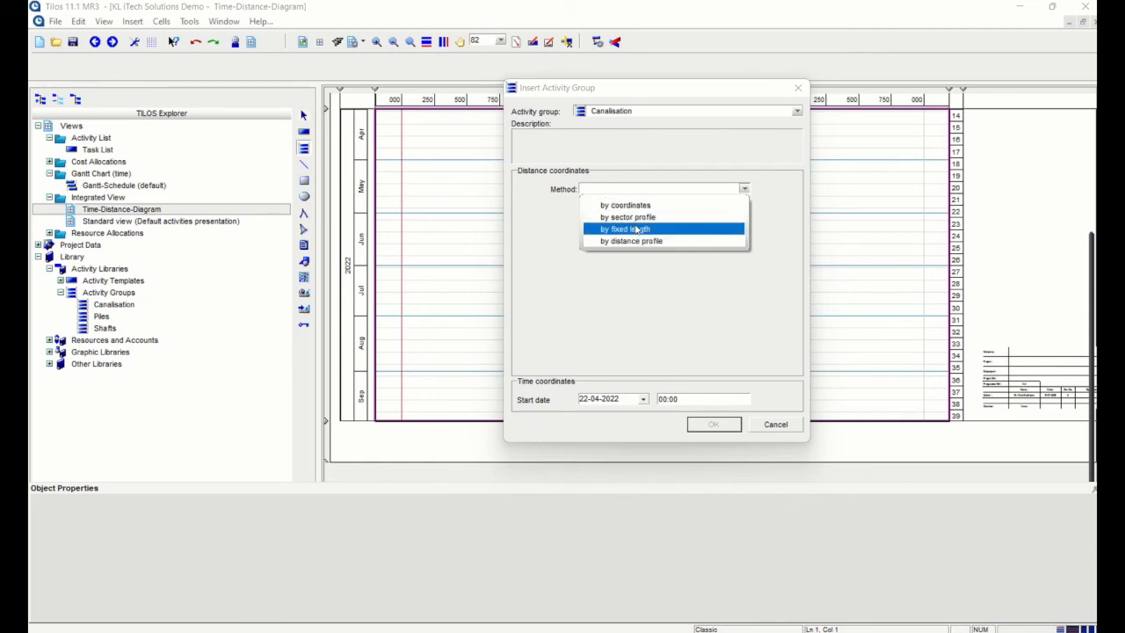
{"action": "left_click", "coordinate": [637, 229]}
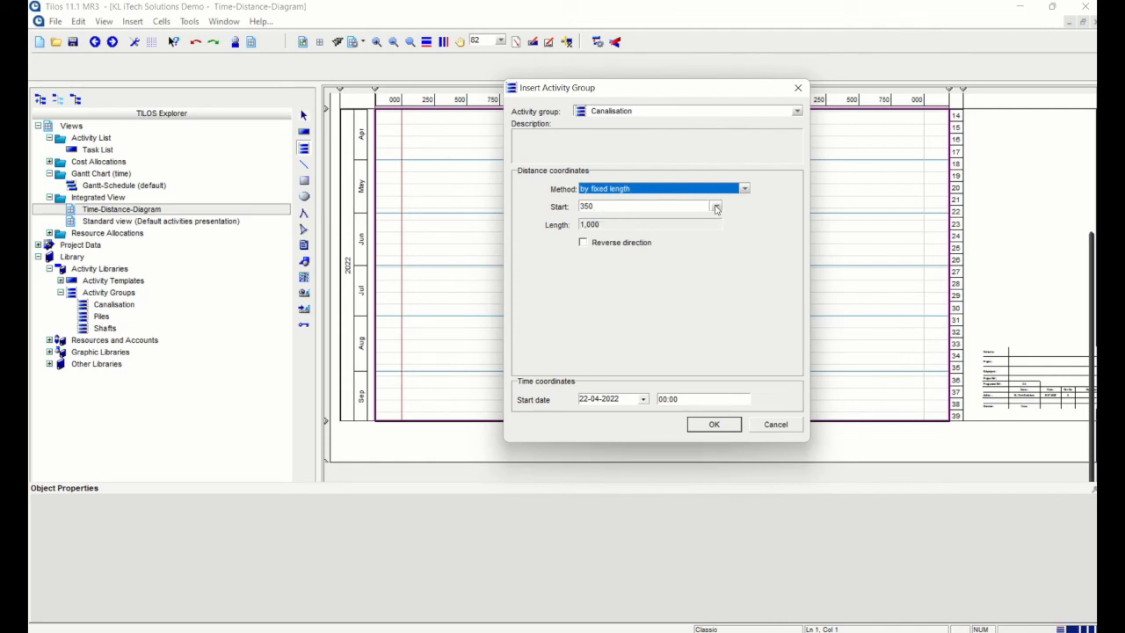
{"action": "left_click", "coordinate": [642, 222]}
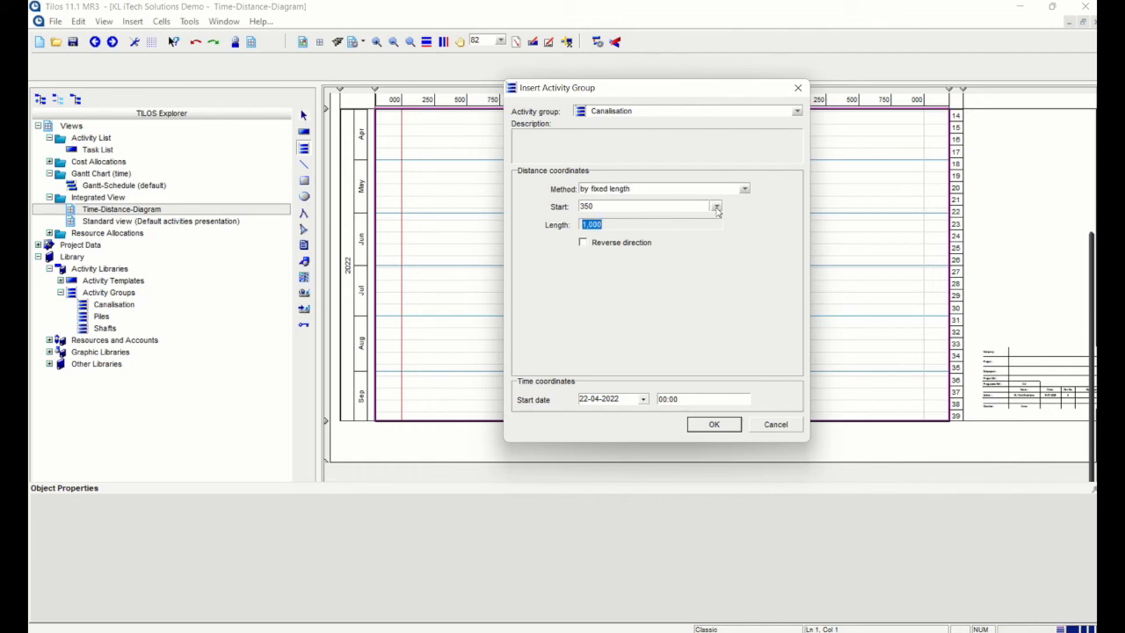
{"action": "left_click", "coordinate": [744, 189]}
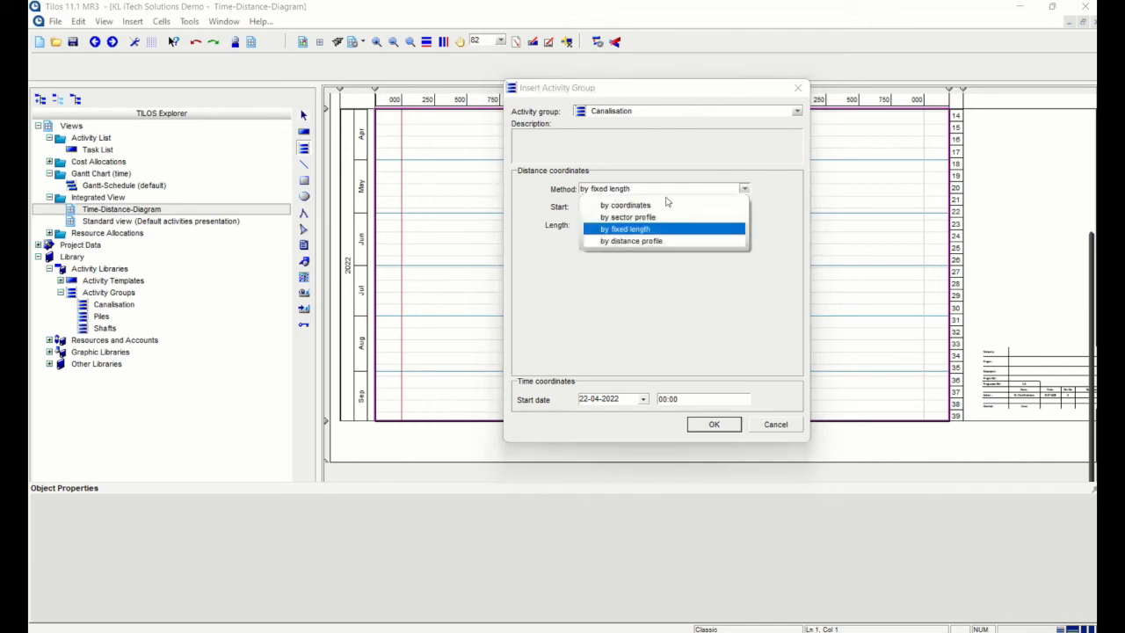
{"action": "left_click", "coordinate": [628, 205]}
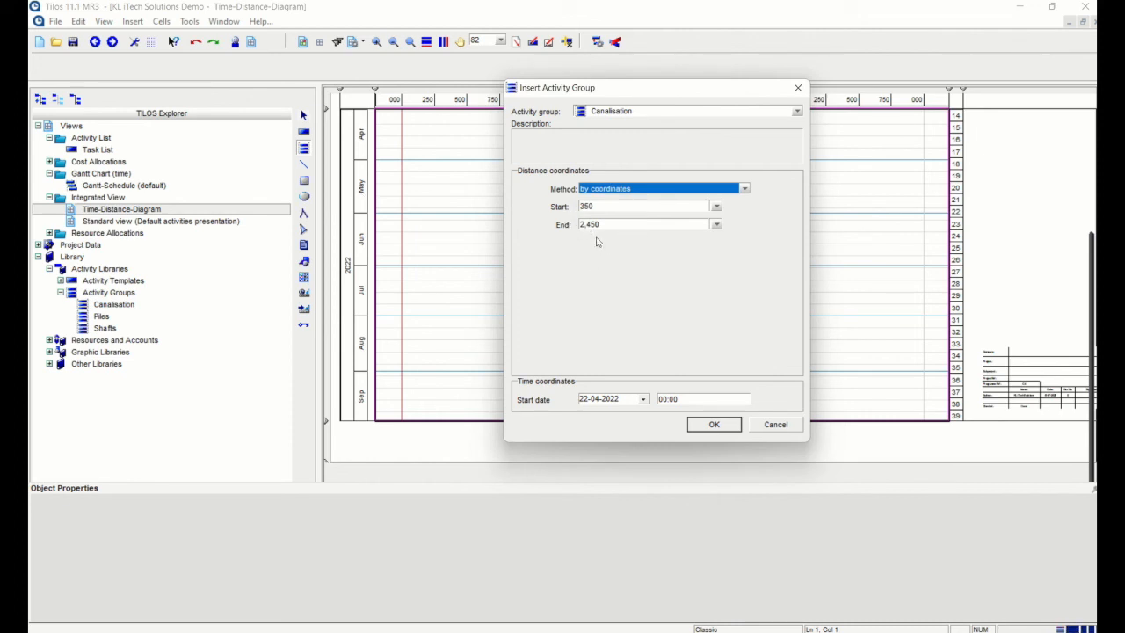
Set Start 0, End 2500 and start date 02-05-2022, then insert the group
{"action": "left_click", "coordinate": [716, 206]}
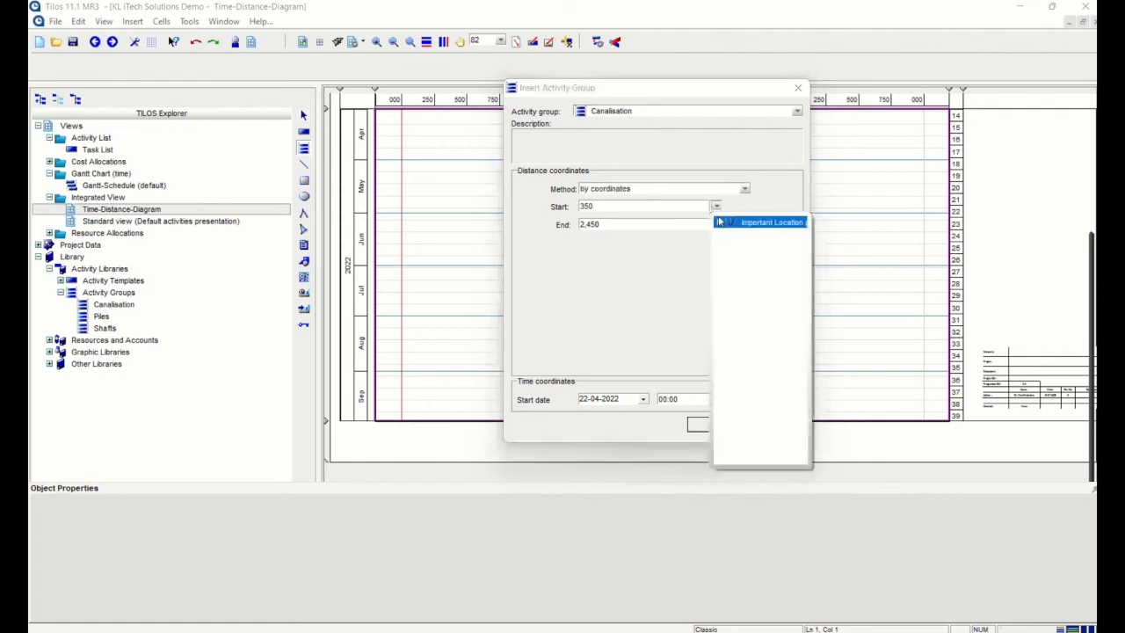
{"action": "left_click", "coordinate": [654, 208]}
{"action": "type", "text": "0"}
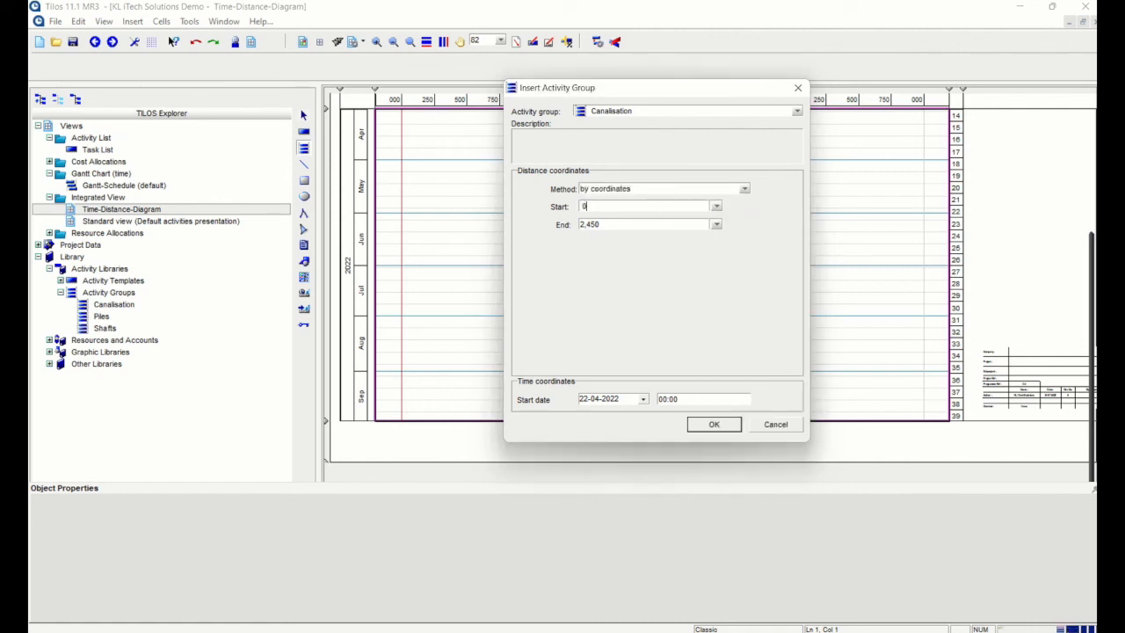
{"action": "left_click", "coordinate": [613, 225]}
{"action": "type", "text": "25"}
{"action": "left_click", "coordinate": [644, 400]}
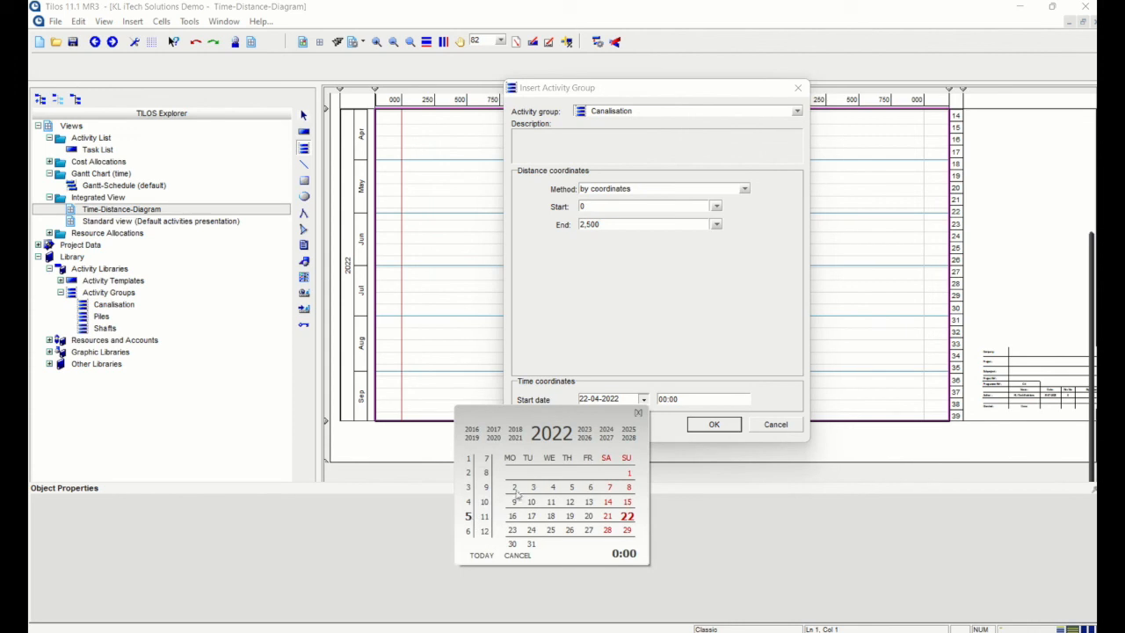
{"action": "left_click", "coordinate": [515, 488]}
{"action": "left_click", "coordinate": [620, 402]}
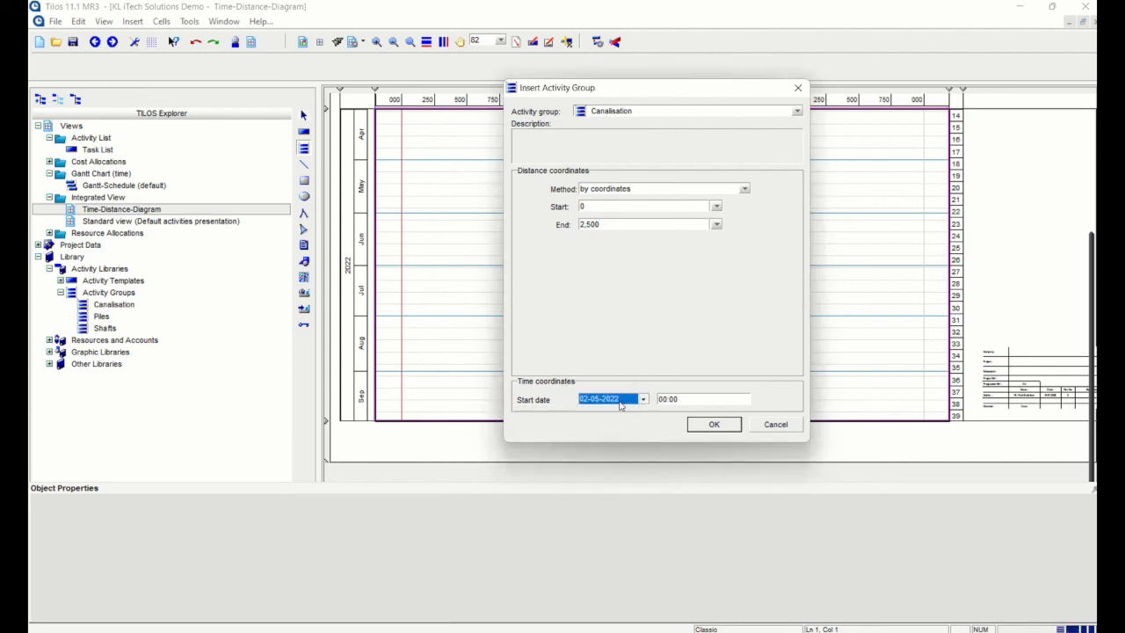
{"action": "left_click", "coordinate": [716, 424]}
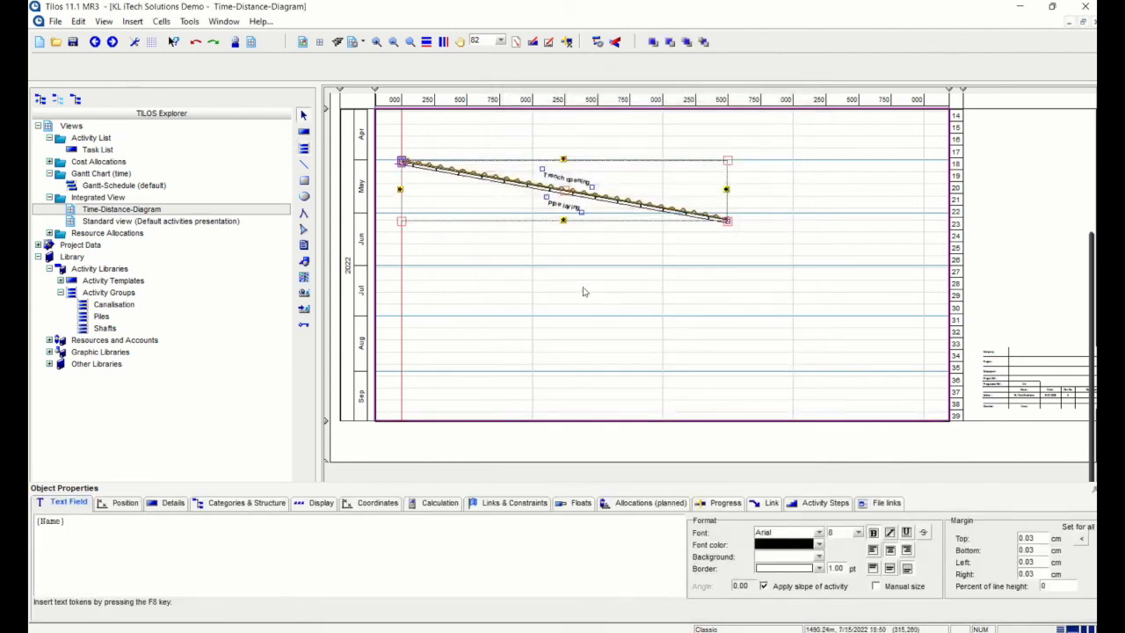
Reschedule the project so Trench opening and Pipe laying are recalculated
{"action": "left_click", "coordinate": [481, 170]}
{"action": "scroll", "coordinate": [481, 170], "scroll_direction": "up", "scroll_amount": 3}
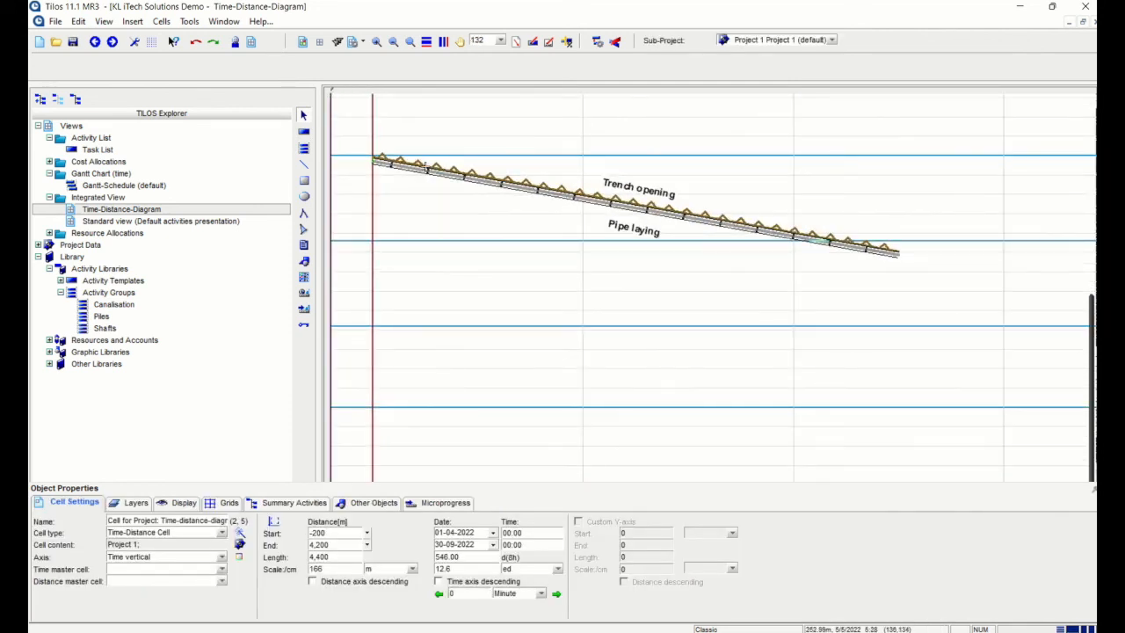
{"action": "left_click", "coordinate": [597, 41]}
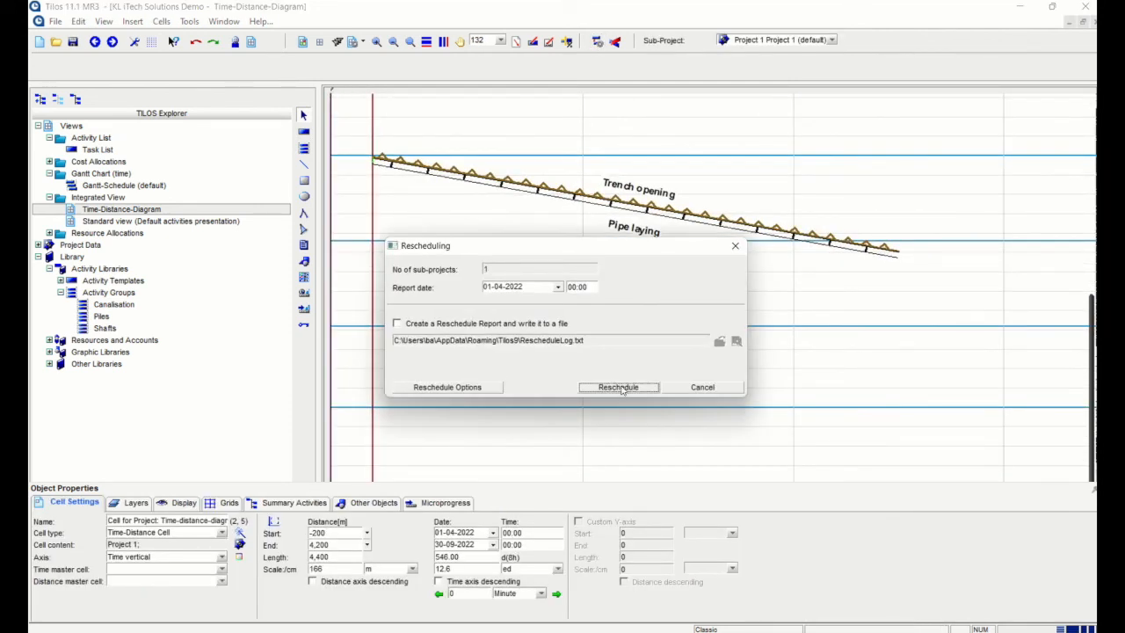
{"action": "left_click", "coordinate": [618, 387]}
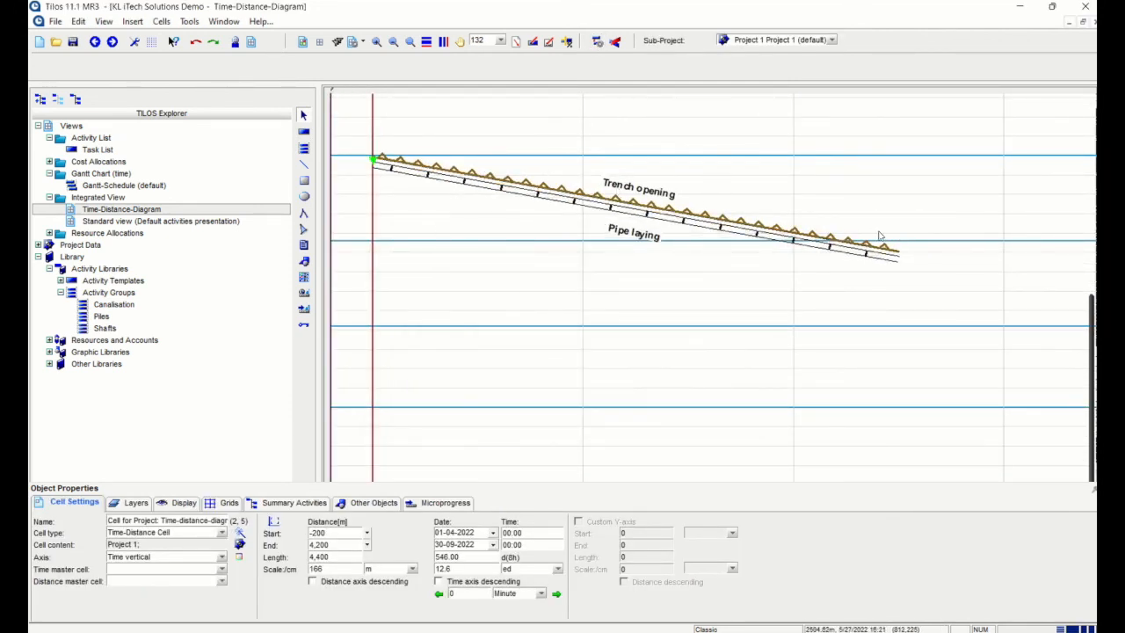
{"action": "left_click", "coordinate": [817, 234]}
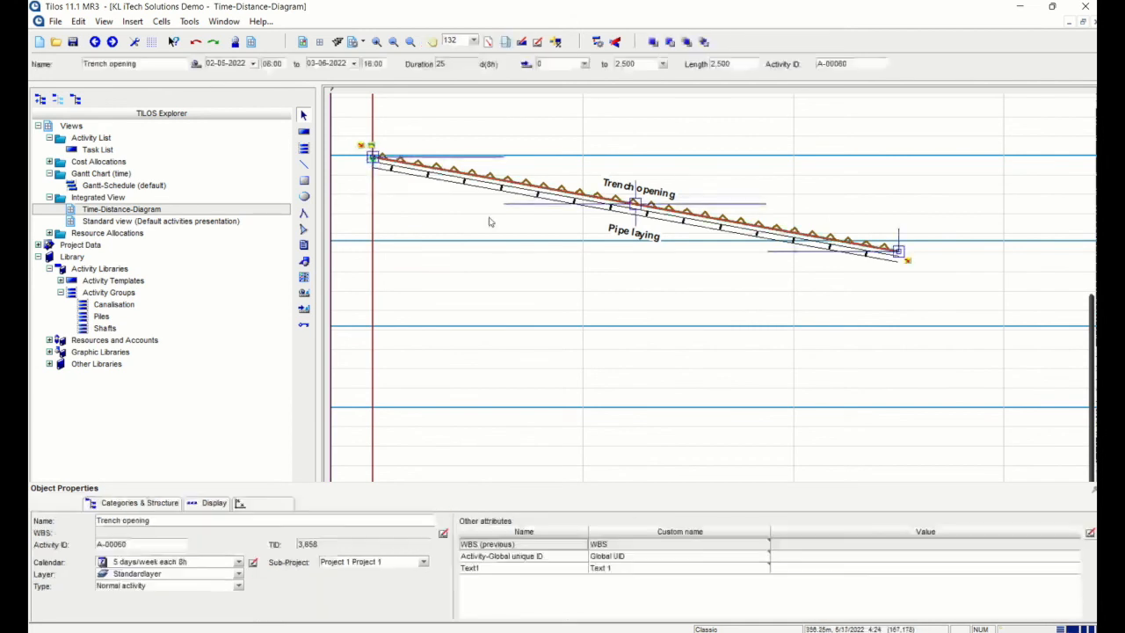
{"action": "left_click", "coordinate": [573, 291]}
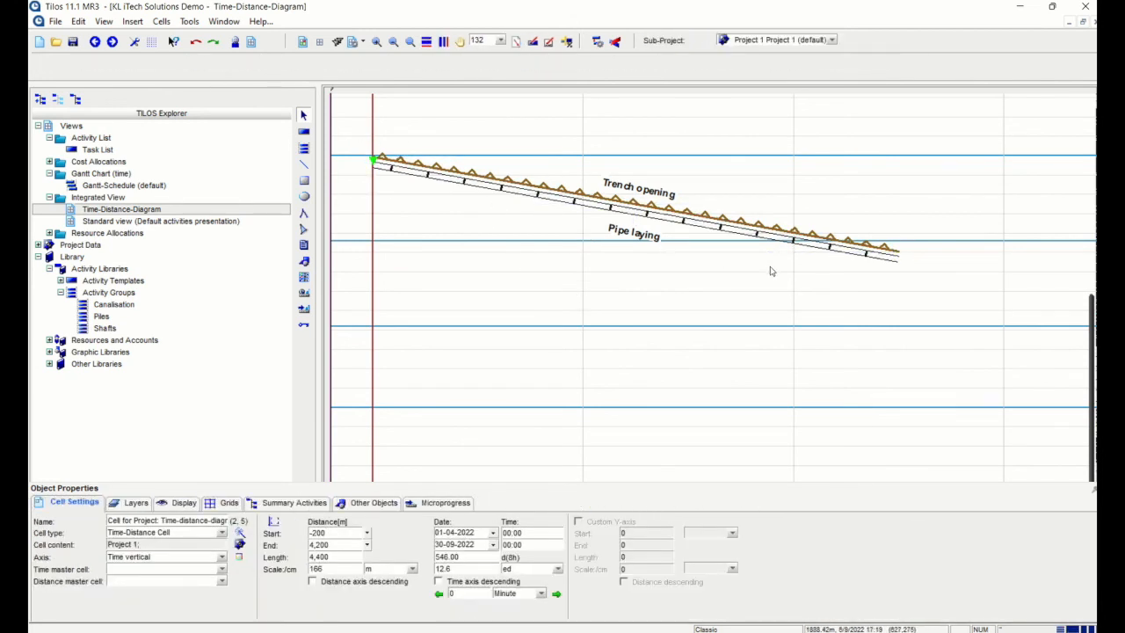
{"action": "scroll", "coordinate": [748, 332], "scroll_direction": "down", "scroll_amount": 1}
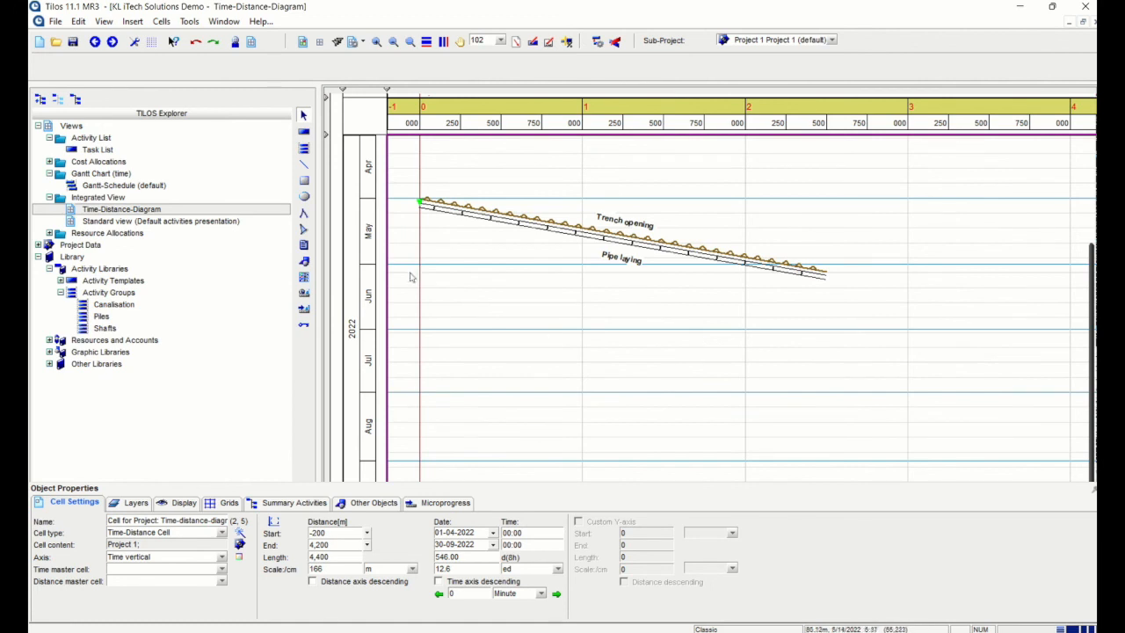
{"action": "left_click", "coordinate": [305, 148]}
Insert the Piles group by fixed length at Start 3000, starting 01-07-2022
{"action": "left_click_drag", "start_coordinate": [520, 315], "coordinate": [787, 450]}
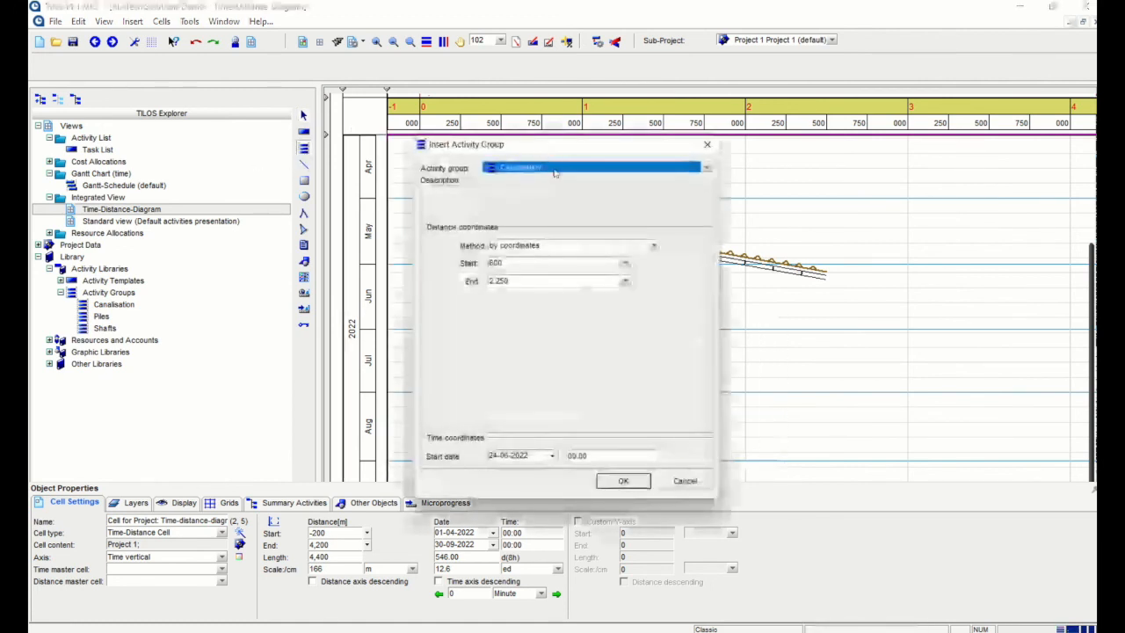
{"action": "left_click", "coordinate": [706, 167]}
{"action": "left_click", "coordinate": [521, 196]}
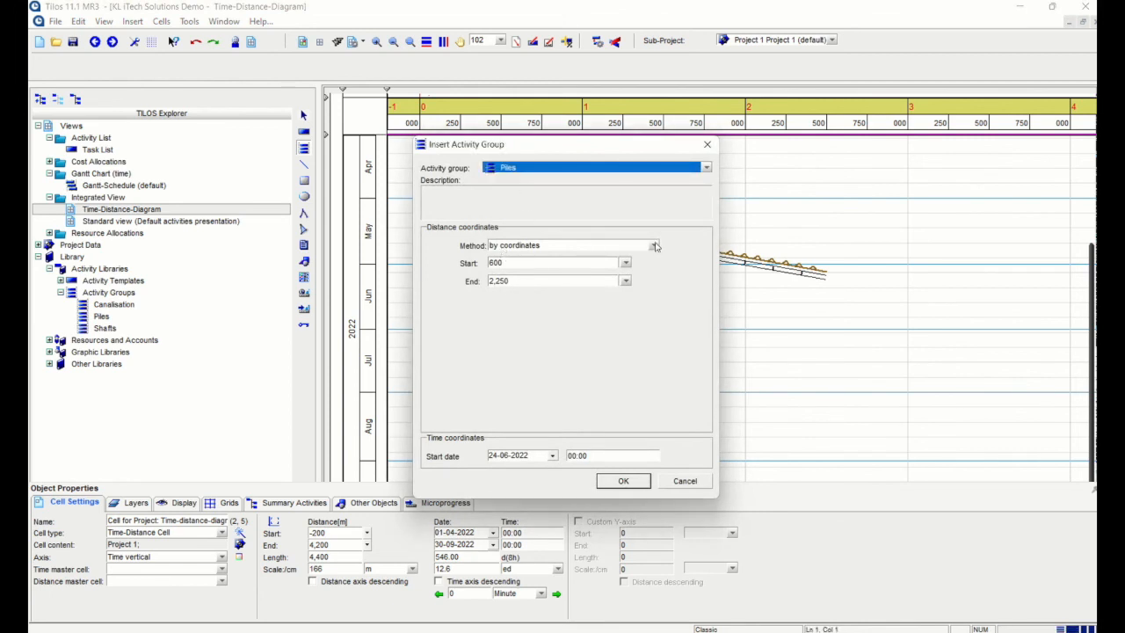
{"action": "left_click", "coordinate": [654, 245]}
{"action": "left_click", "coordinate": [554, 271]}
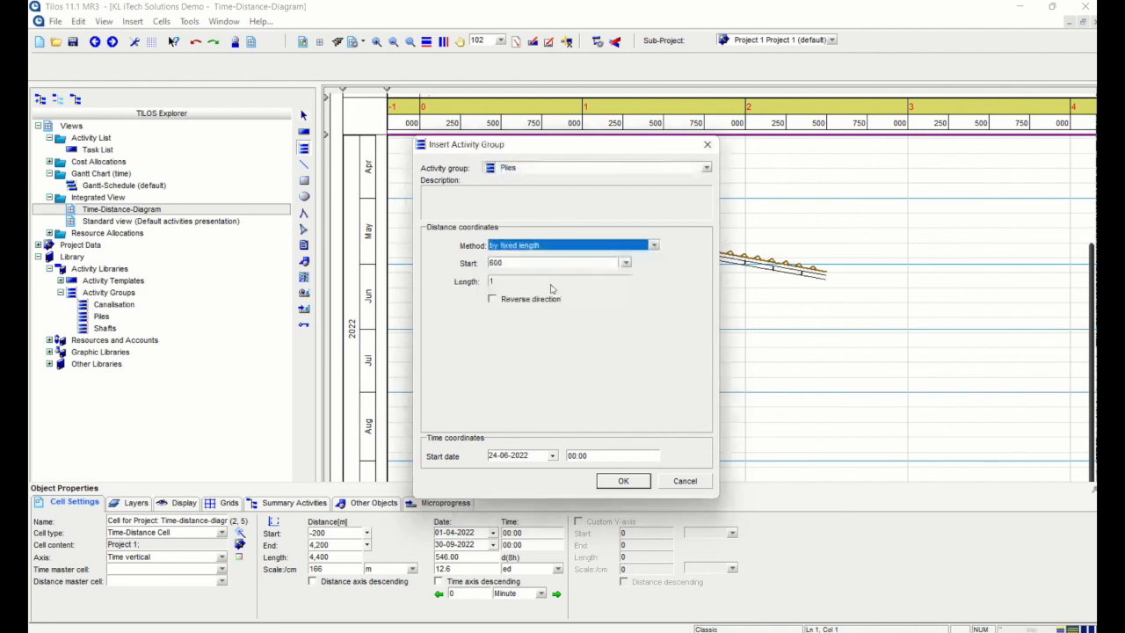
{"action": "double_click", "coordinate": [503, 267]}
{"action": "type", "text": "30"}
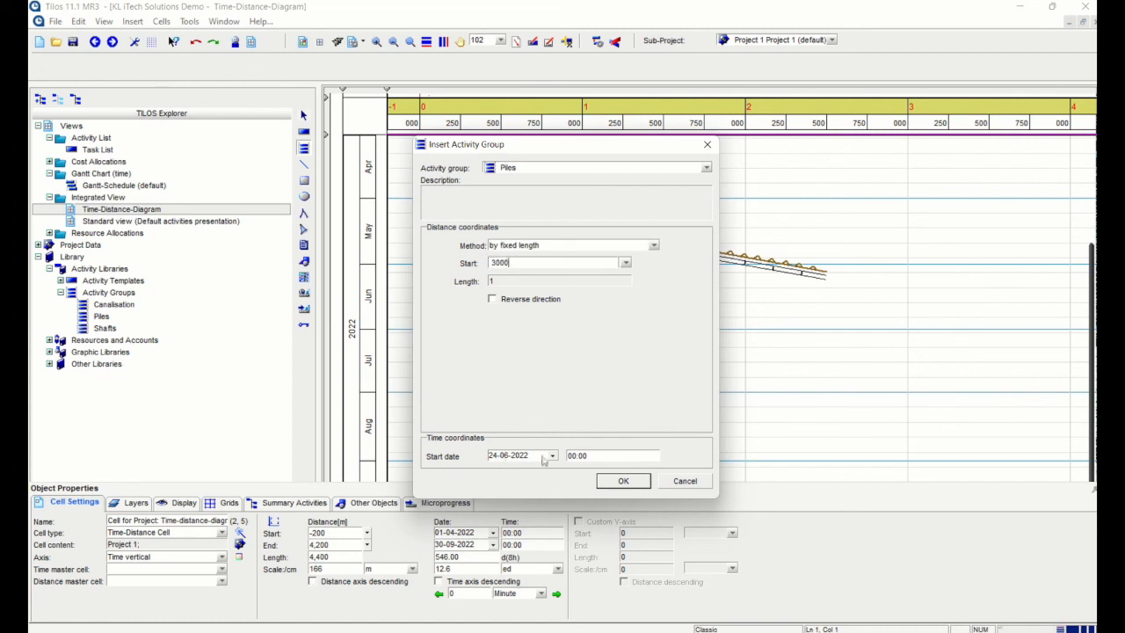
{"action": "left_click", "coordinate": [552, 457]}
{"action": "left_click", "coordinate": [397, 516]}
{"action": "left_click", "coordinate": [498, 530]}
{"action": "left_click", "coordinate": [622, 481]}
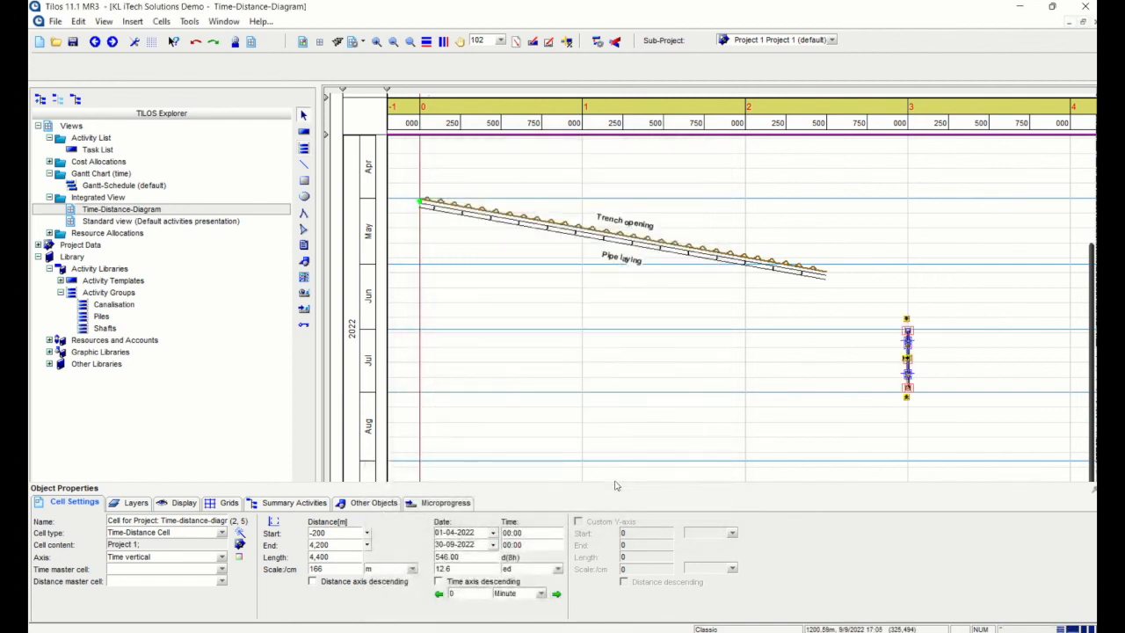
Link Pipe laying finish-to-start to Piles and reschedule with F9
{"action": "scroll", "coordinate": [906, 350], "scroll_direction": "up", "scroll_amount": 3}
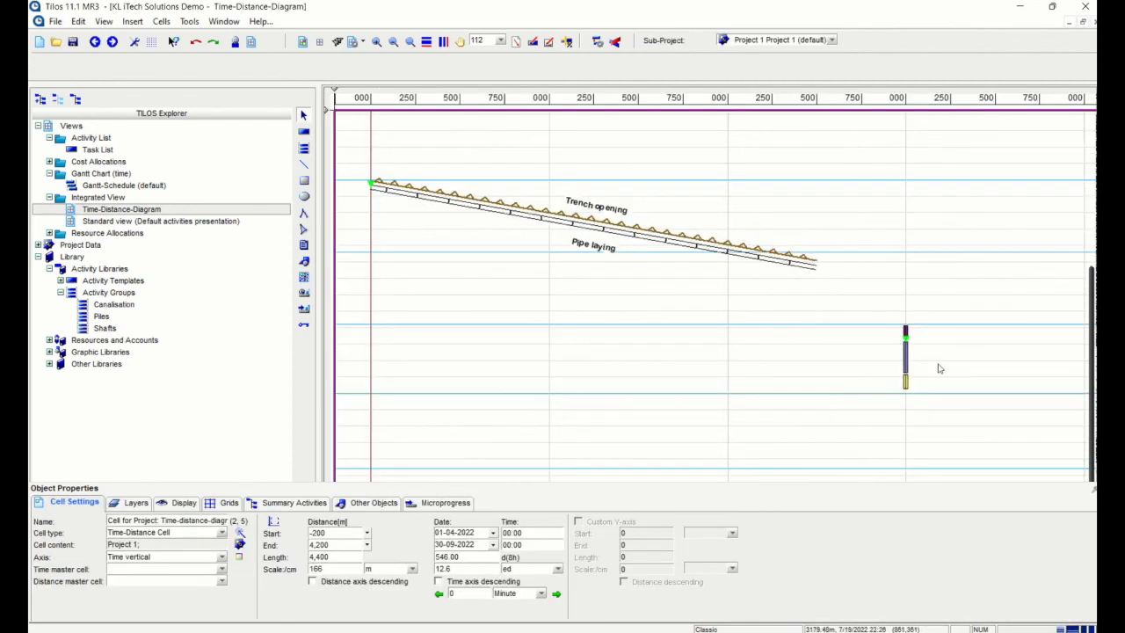
{"action": "left_click_drag", "start_coordinate": [765, 228], "coordinate": [893, 310]}
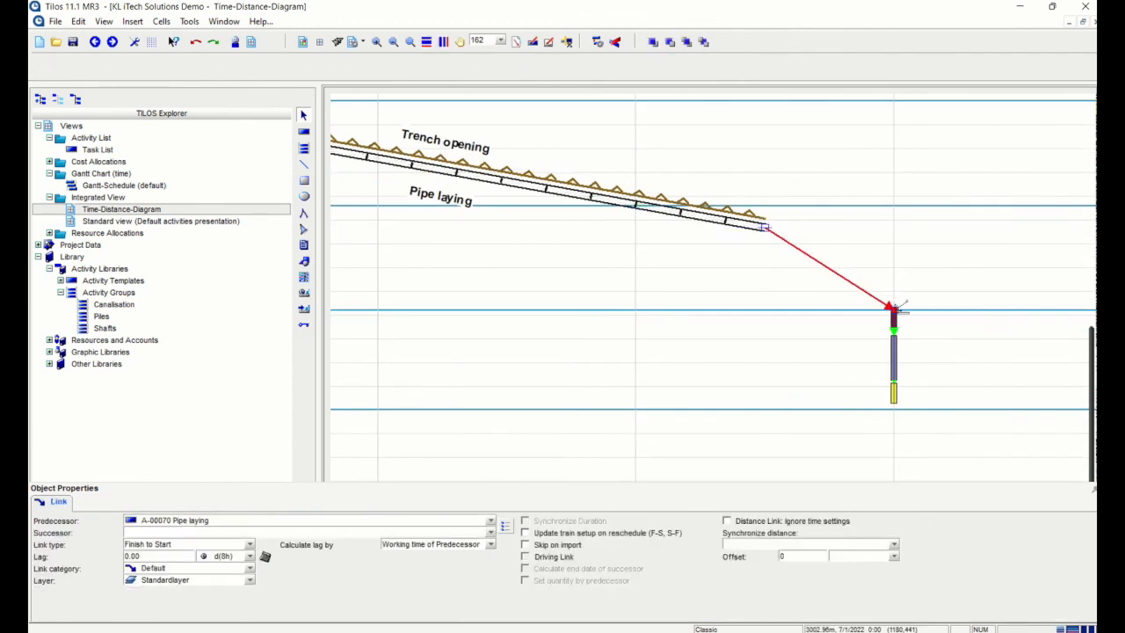
{"action": "left_click", "coordinate": [602, 389]}
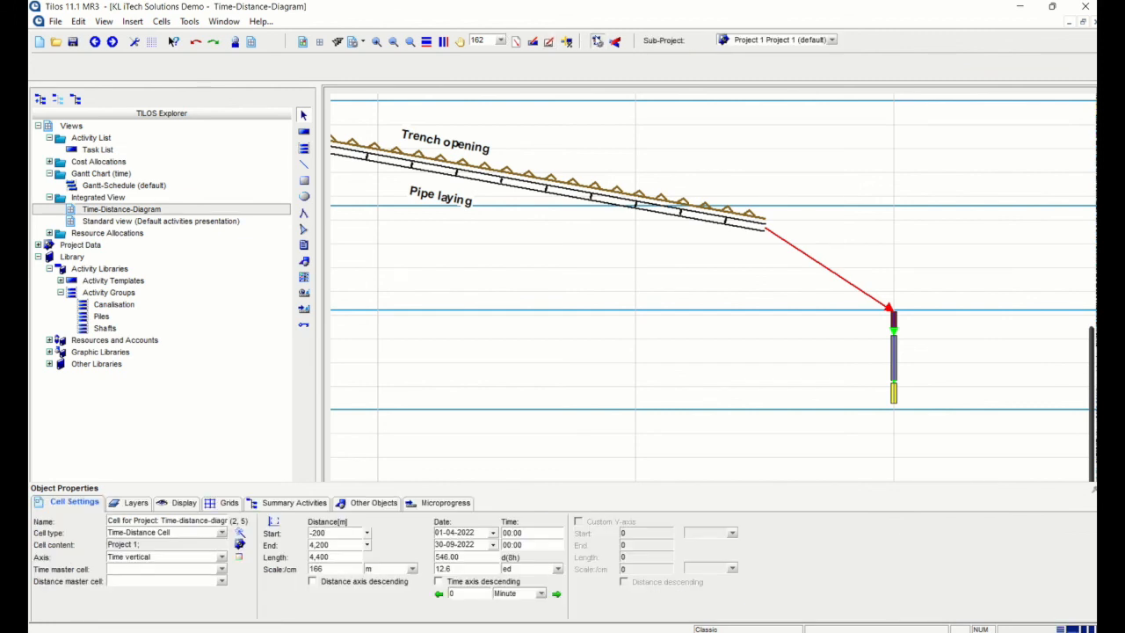
{"action": "key", "text": "F9"}
{"action": "left_click", "coordinate": [601, 388]}
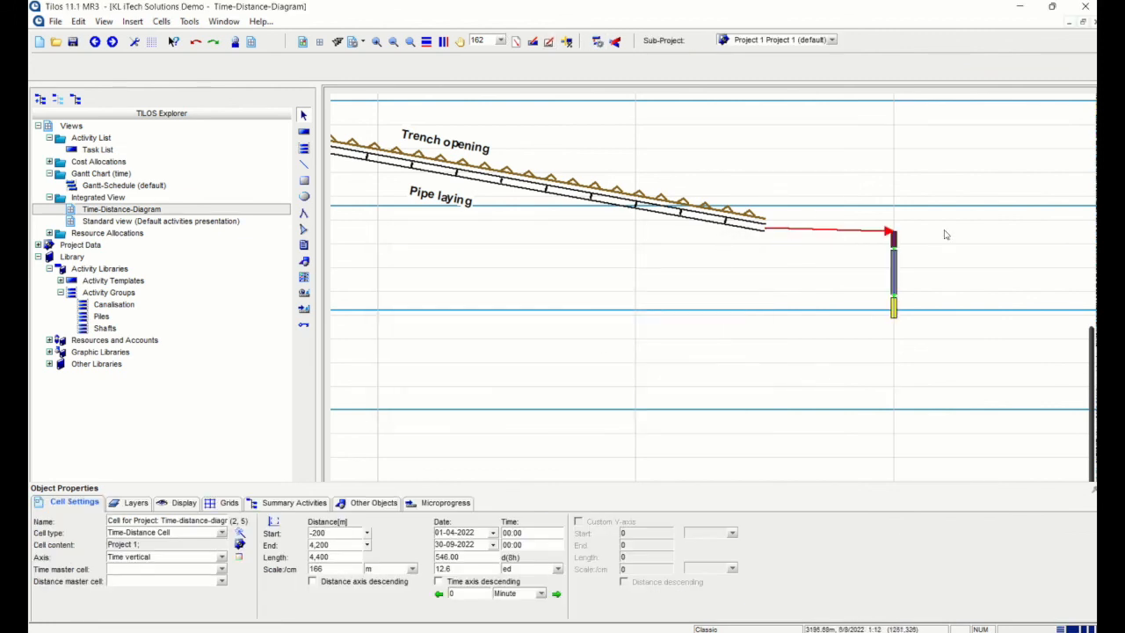
{"action": "scroll", "coordinate": [774, 266], "scroll_direction": "down", "scroll_amount": 3}
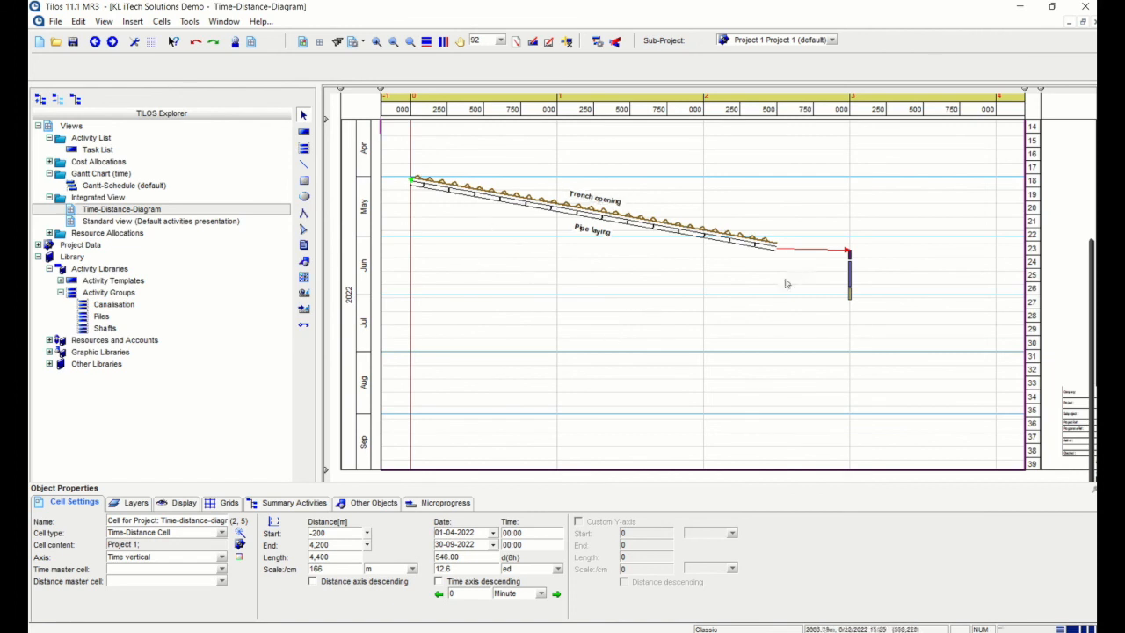
Copy and paste the Canalisation group to create Canalisation (Copy)
{"action": "left_click", "coordinate": [123, 306]}
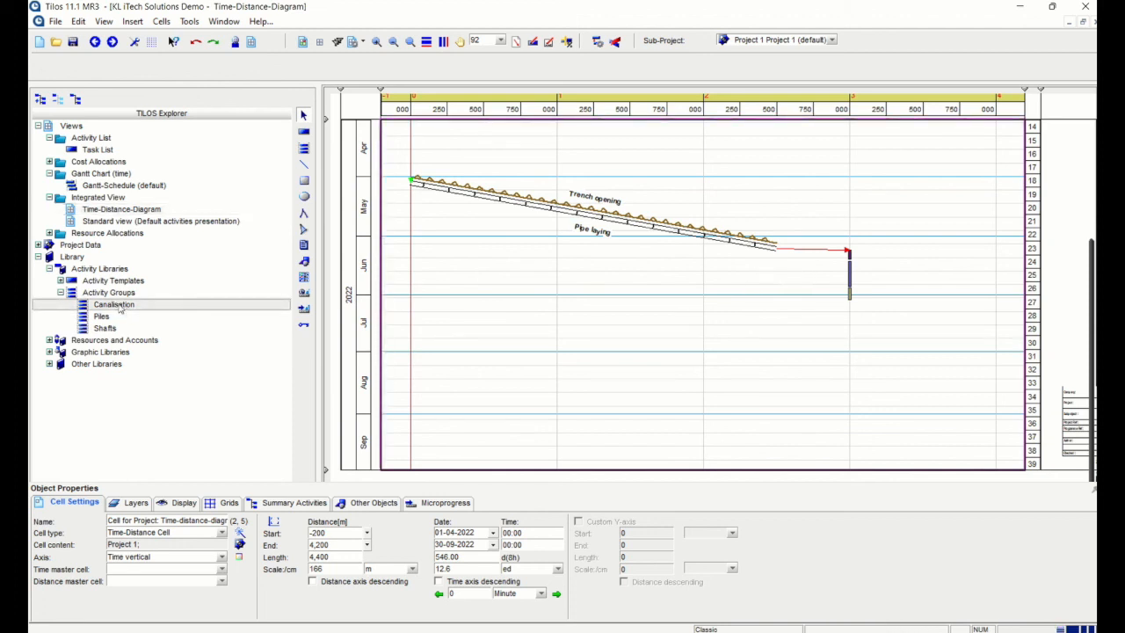
{"action": "right_click", "coordinate": [118, 305]}
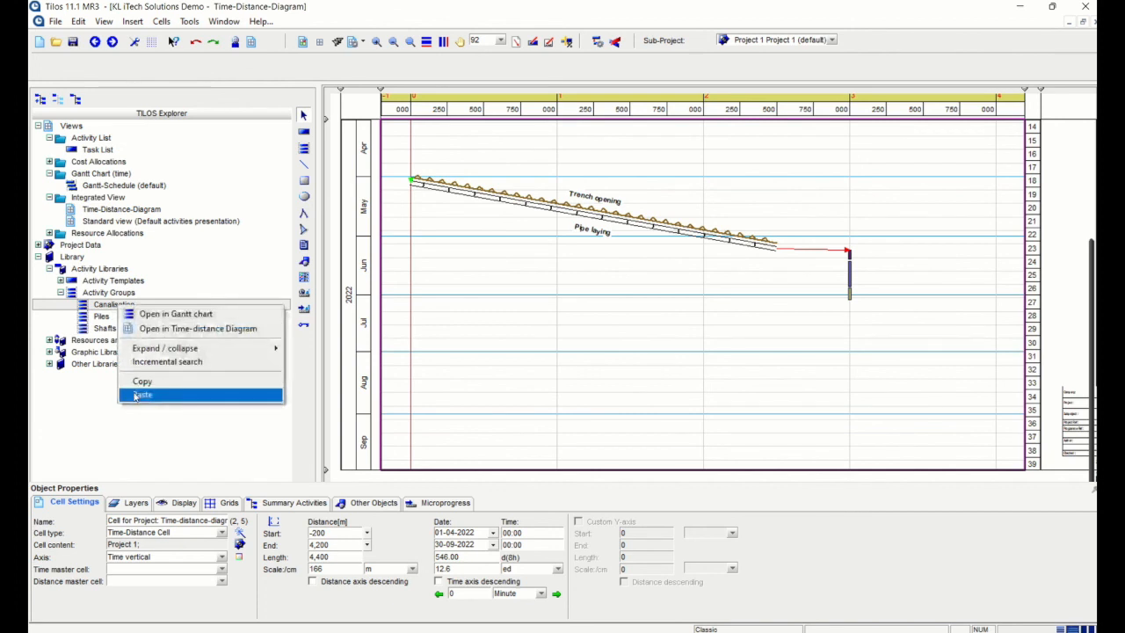
{"action": "left_click", "coordinate": [125, 306]}
{"action": "right_click", "coordinate": [125, 305]}
{"action": "left_click", "coordinate": [149, 394]}
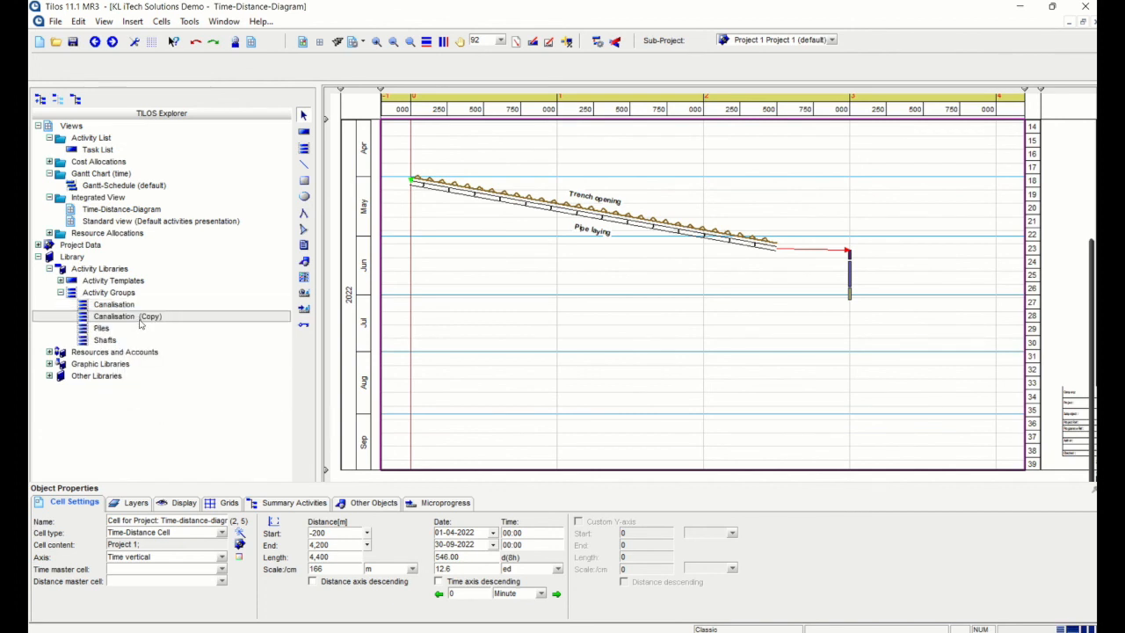
In Canalisation (Copy), set the Pipe laying line colour to red
{"action": "double_click", "coordinate": [136, 319]}
{"action": "left_click", "coordinate": [513, 264]}
{"action": "left_click", "coordinate": [215, 504]}
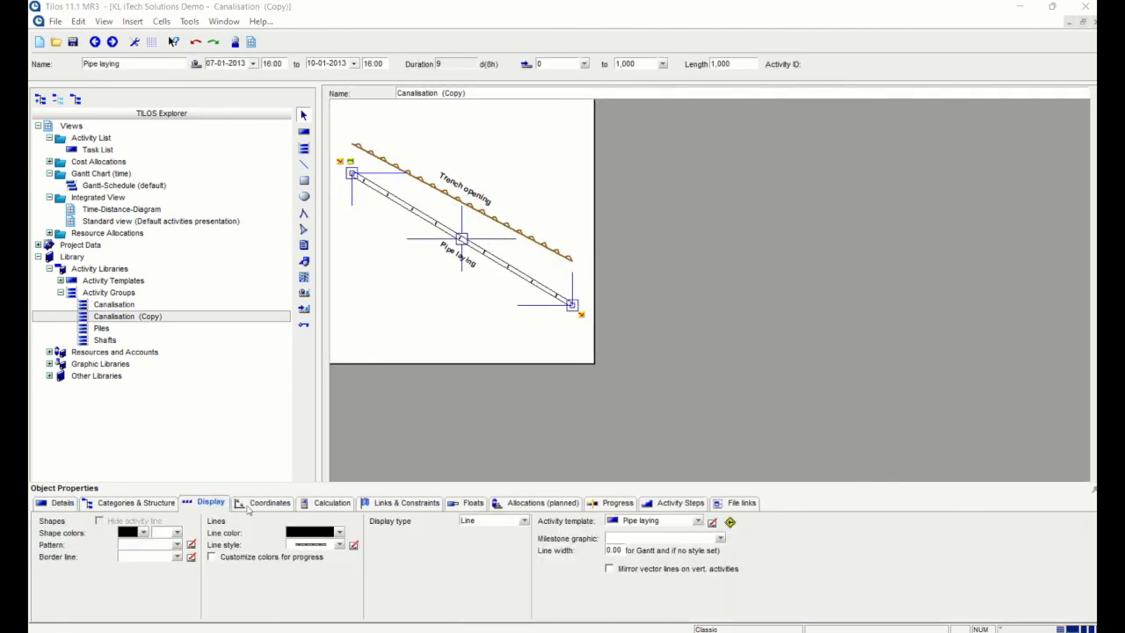
{"action": "left_click", "coordinate": [341, 533]}
{"action": "left_click", "coordinate": [384, 357]}
{"action": "left_click", "coordinate": [428, 257]}
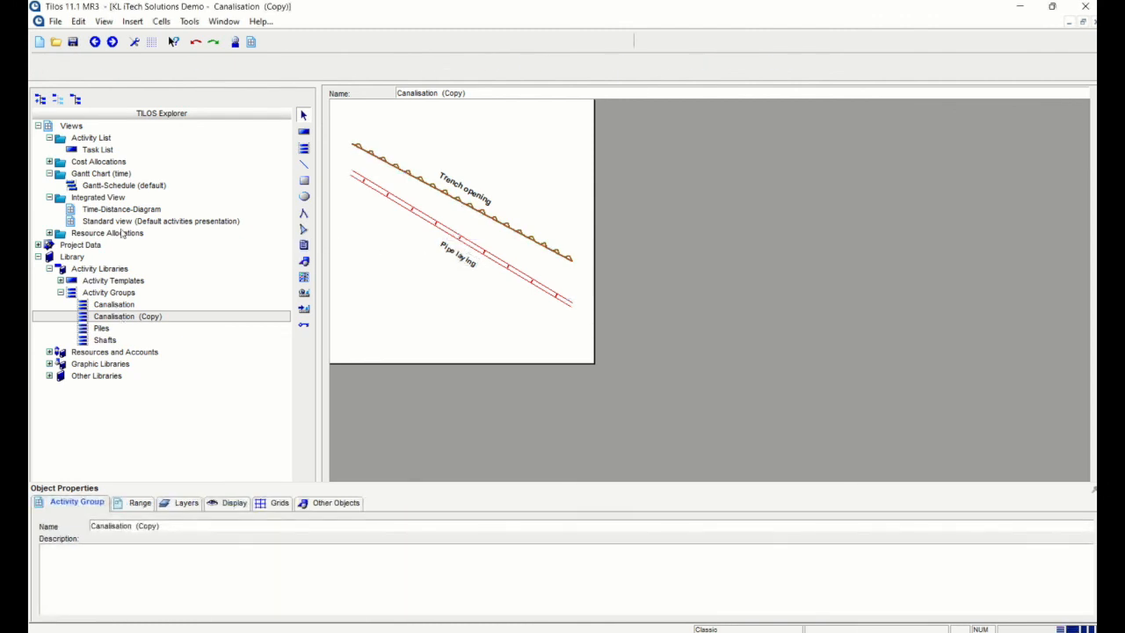
{"action": "double_click", "coordinate": [121, 209]}
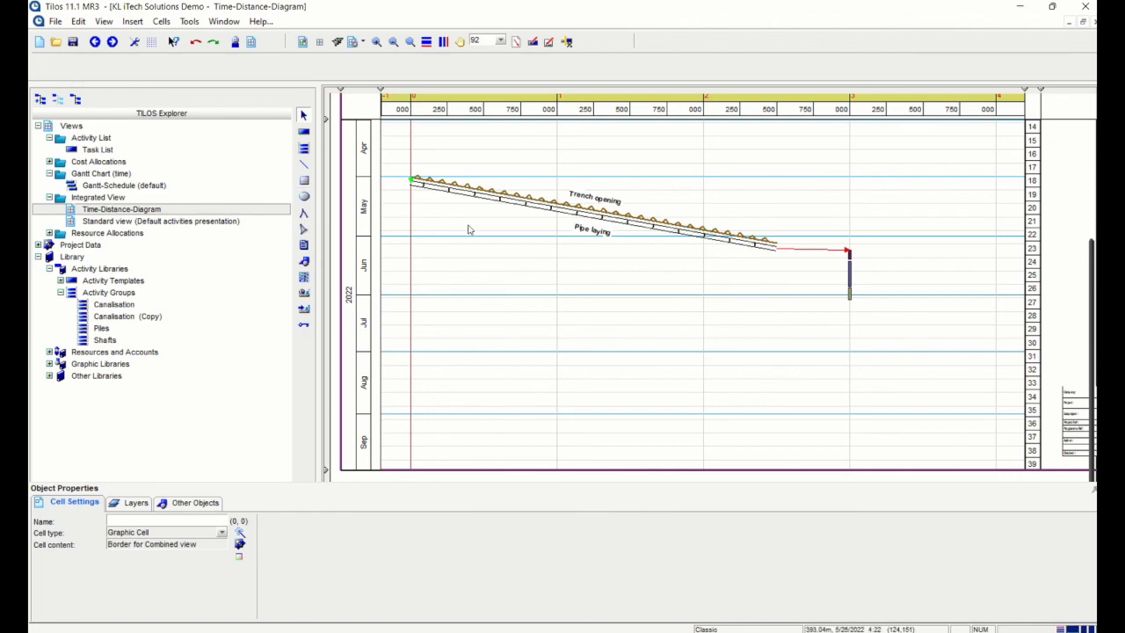